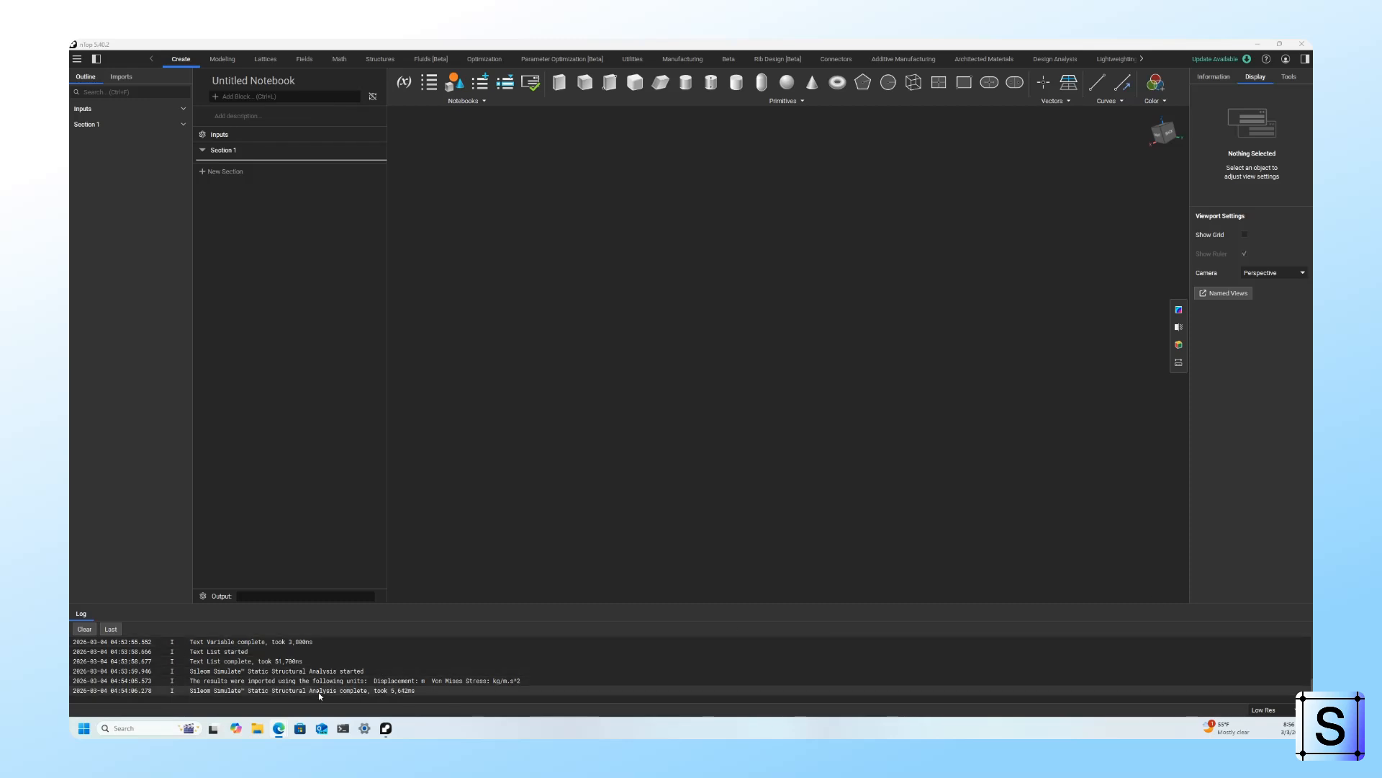
Switch to the web browser to view the Sileom homepage, and return to nTop
{"action": "mouse_move", "coordinate": [281, 728]}
{"action": "left_click", "coordinate": [262, 700]}
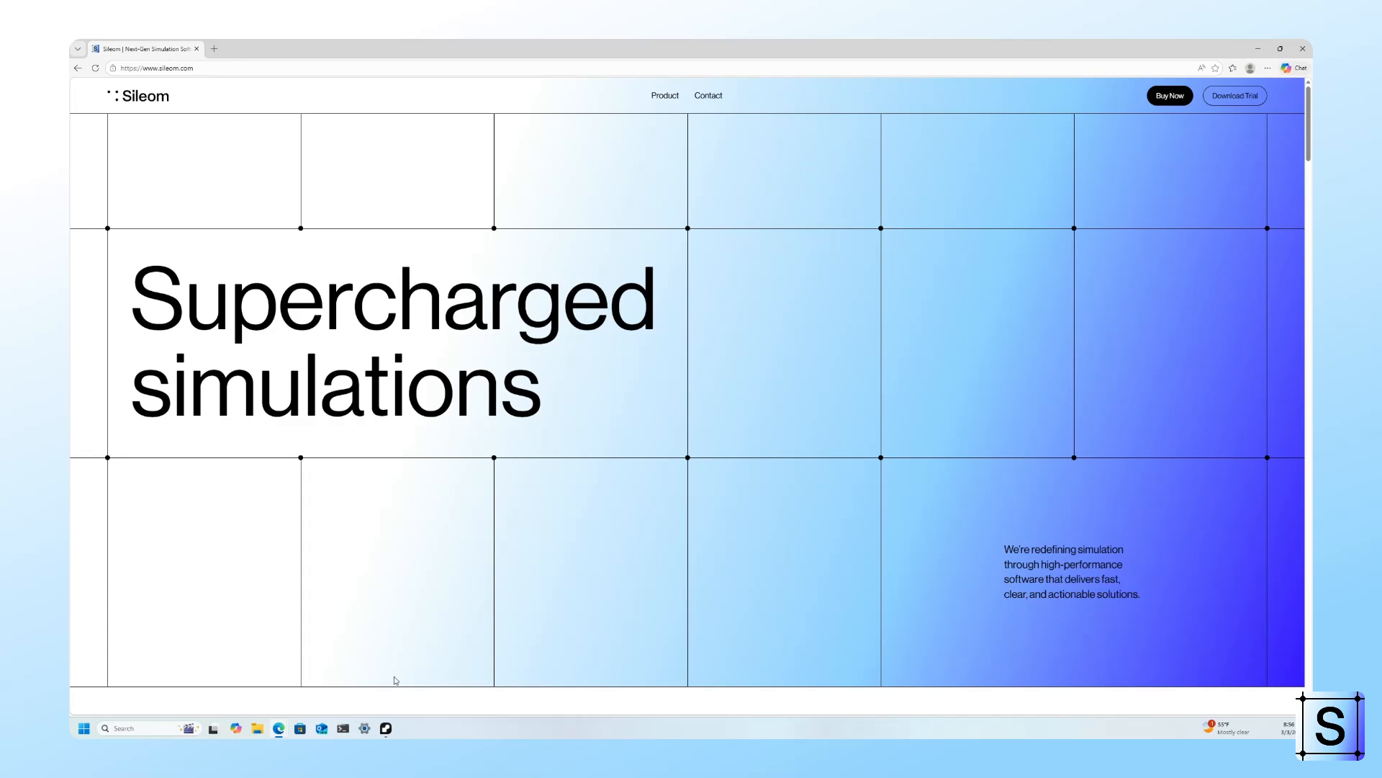
{"action": "left_click", "coordinate": [388, 729]}
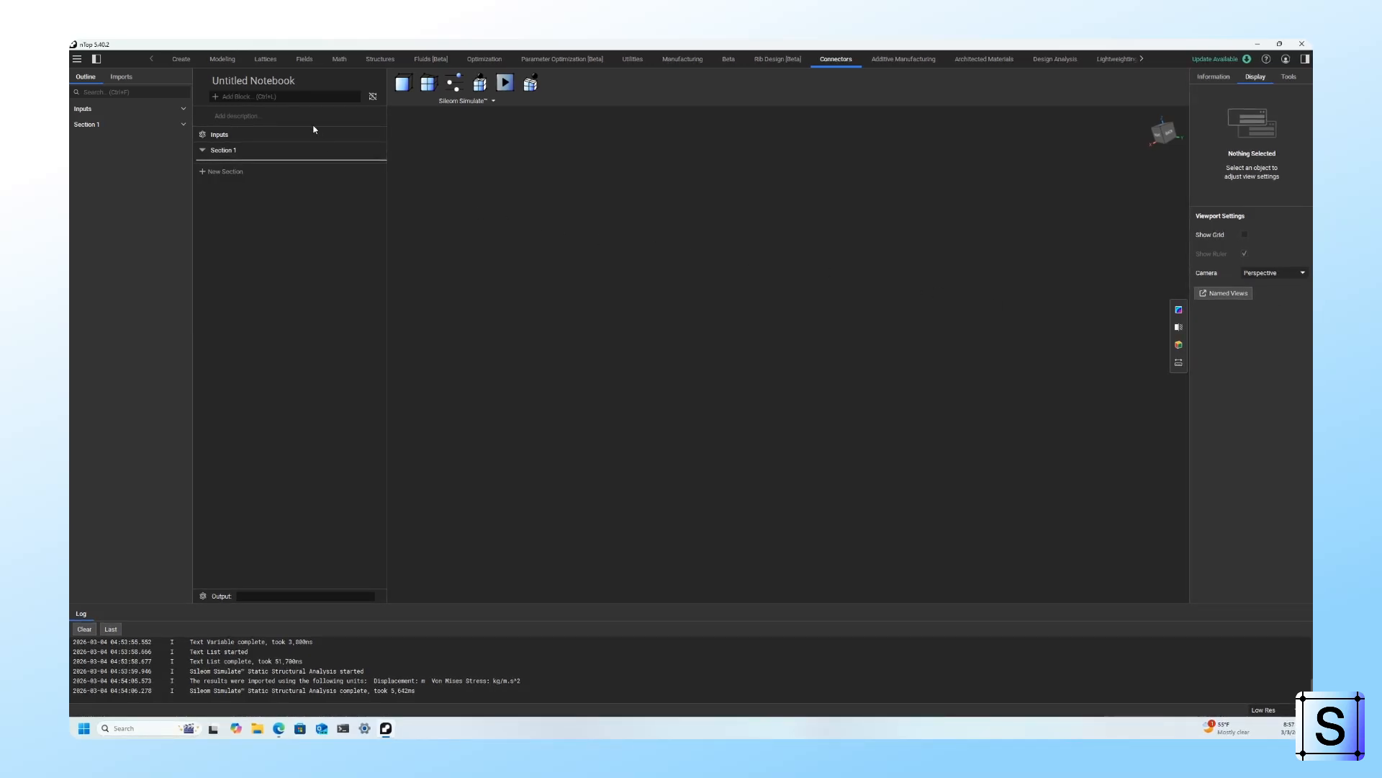
Add a Box block to Section 1 of the notebook
{"action": "left_click", "coordinate": [309, 98]}
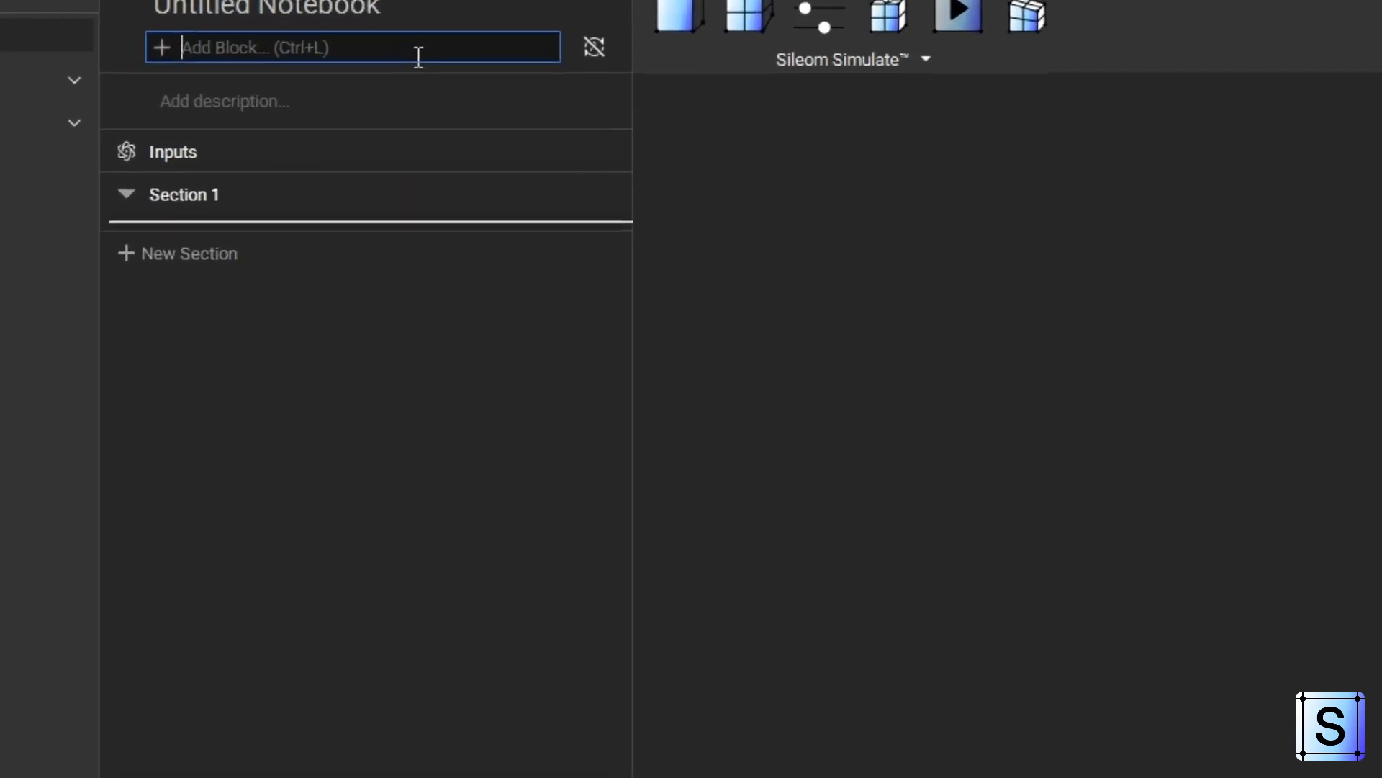
{"action": "type", "text": "Box"}
{"action": "key", "text": "Return"}
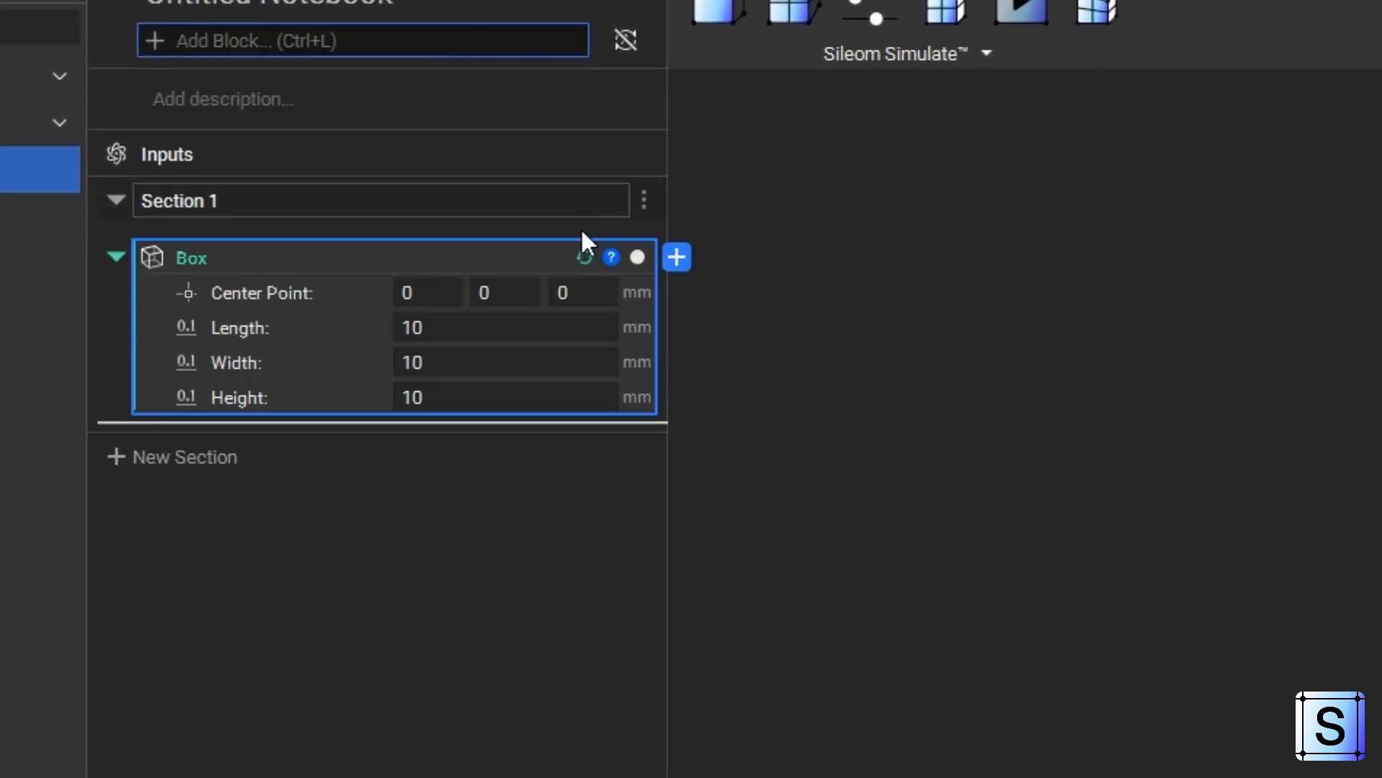
Set the box's length to 8000 mm, width to 2000 mm and height to 500 mm, and run the block
{"action": "left_click", "coordinate": [505, 326]}
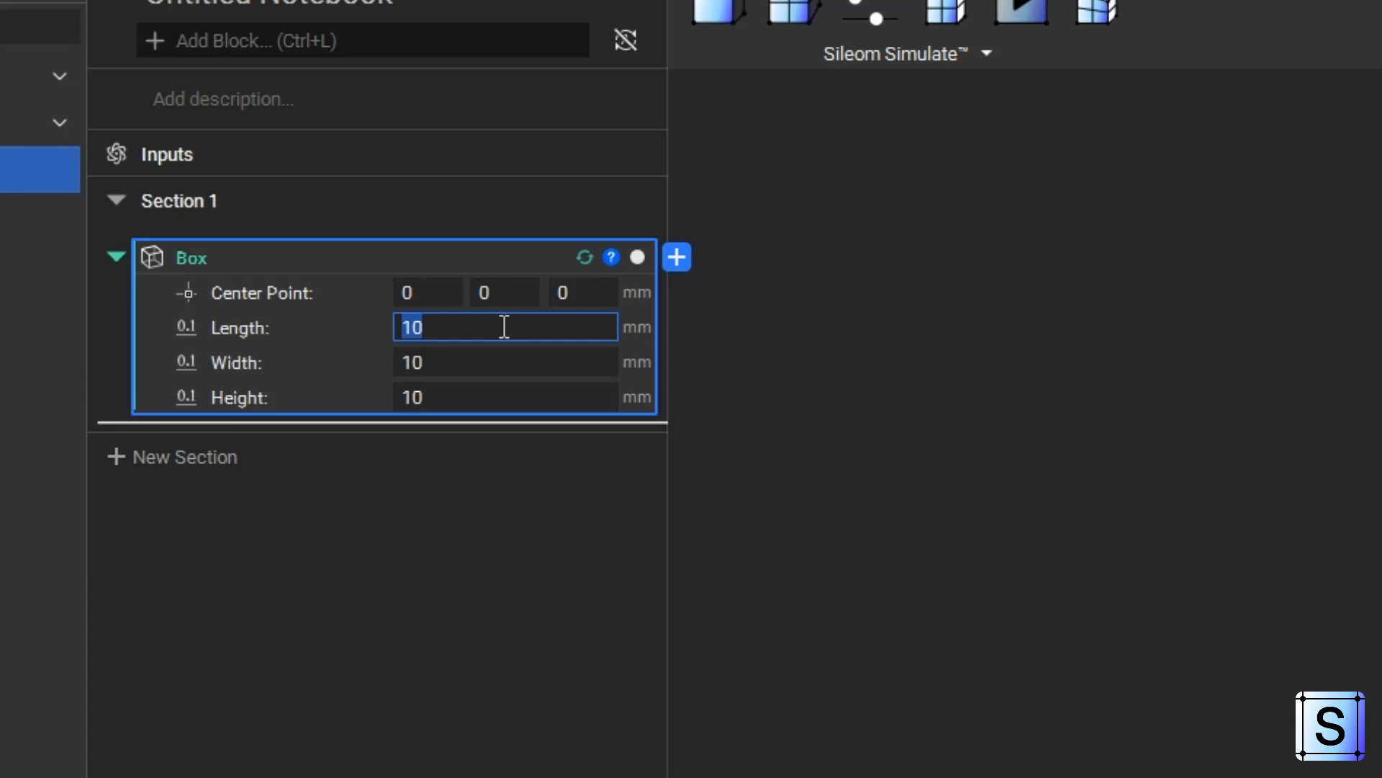
{"action": "type", "text": "8000"}
{"action": "key", "text": "Tab"}
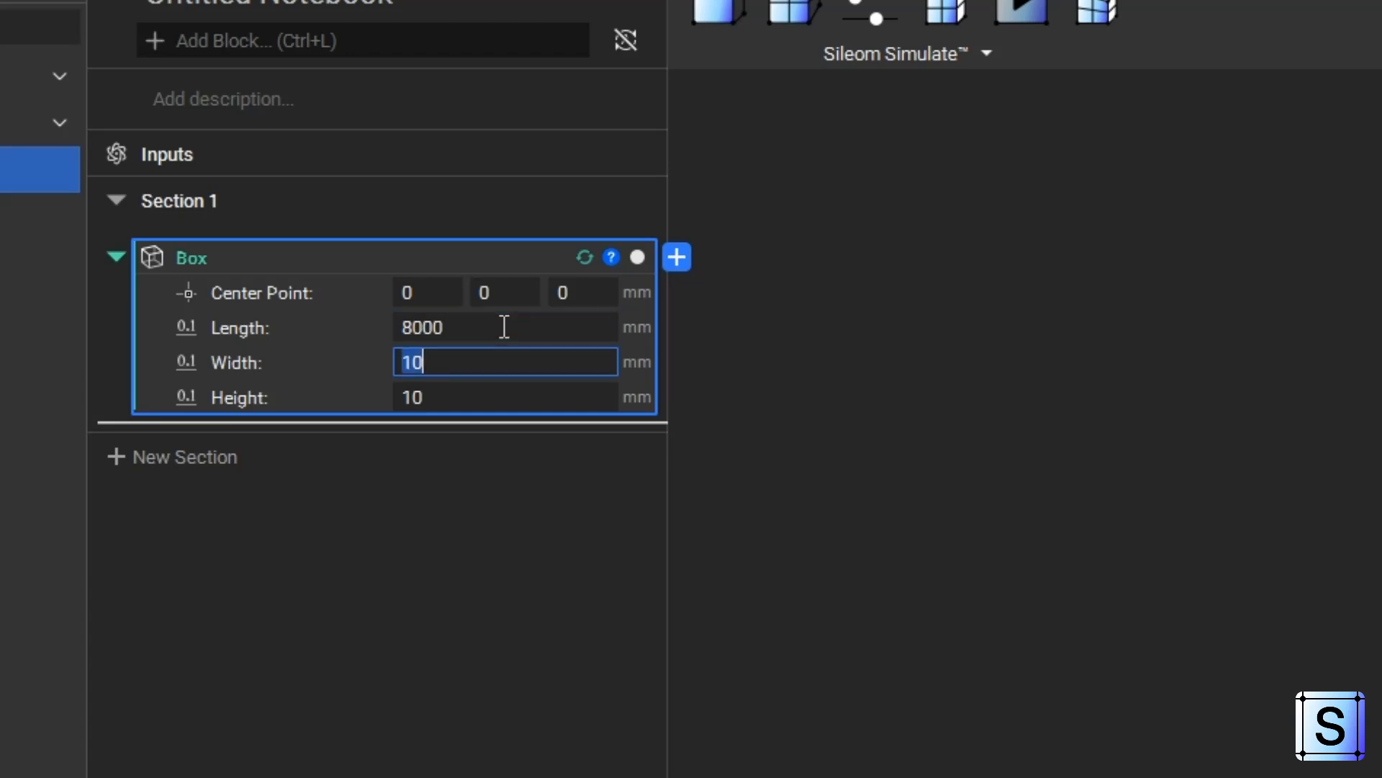
{"action": "type", "text": "2000"}
{"action": "key", "text": "Tab"}
{"action": "type", "text": "500"}
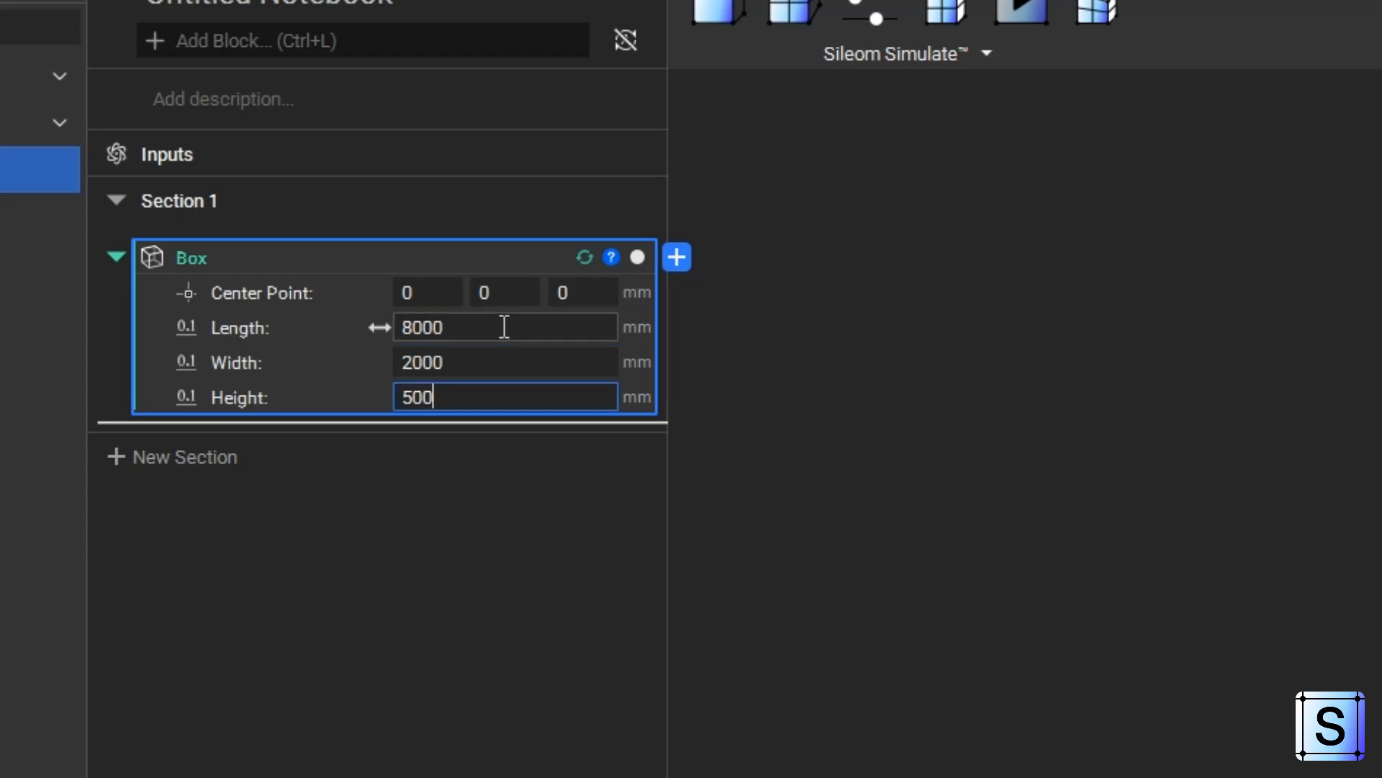
{"action": "left_click", "coordinate": [581, 259]}
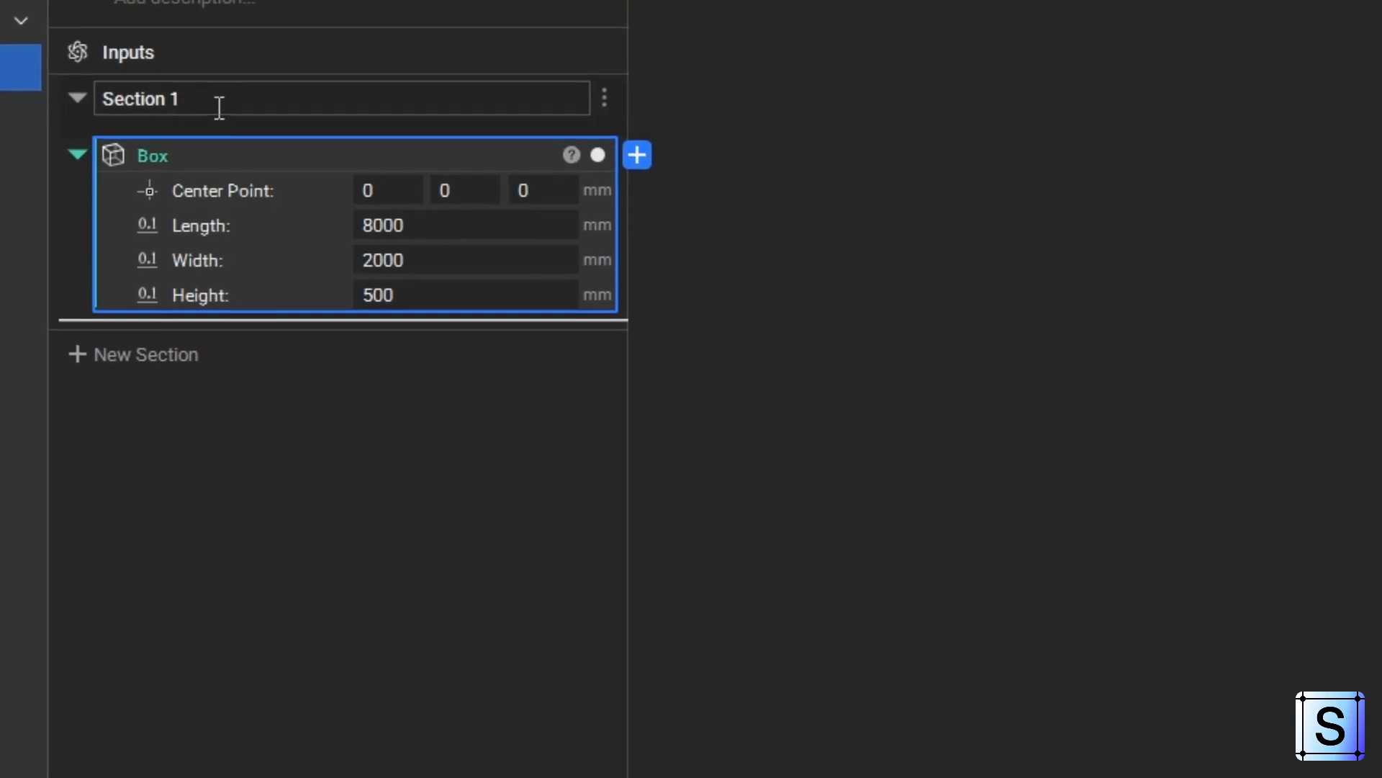
Make the 8000 mm long box a variable named Beam
{"action": "right_click", "coordinate": [243, 169]}
{"action": "left_click", "coordinate": [295, 298]}
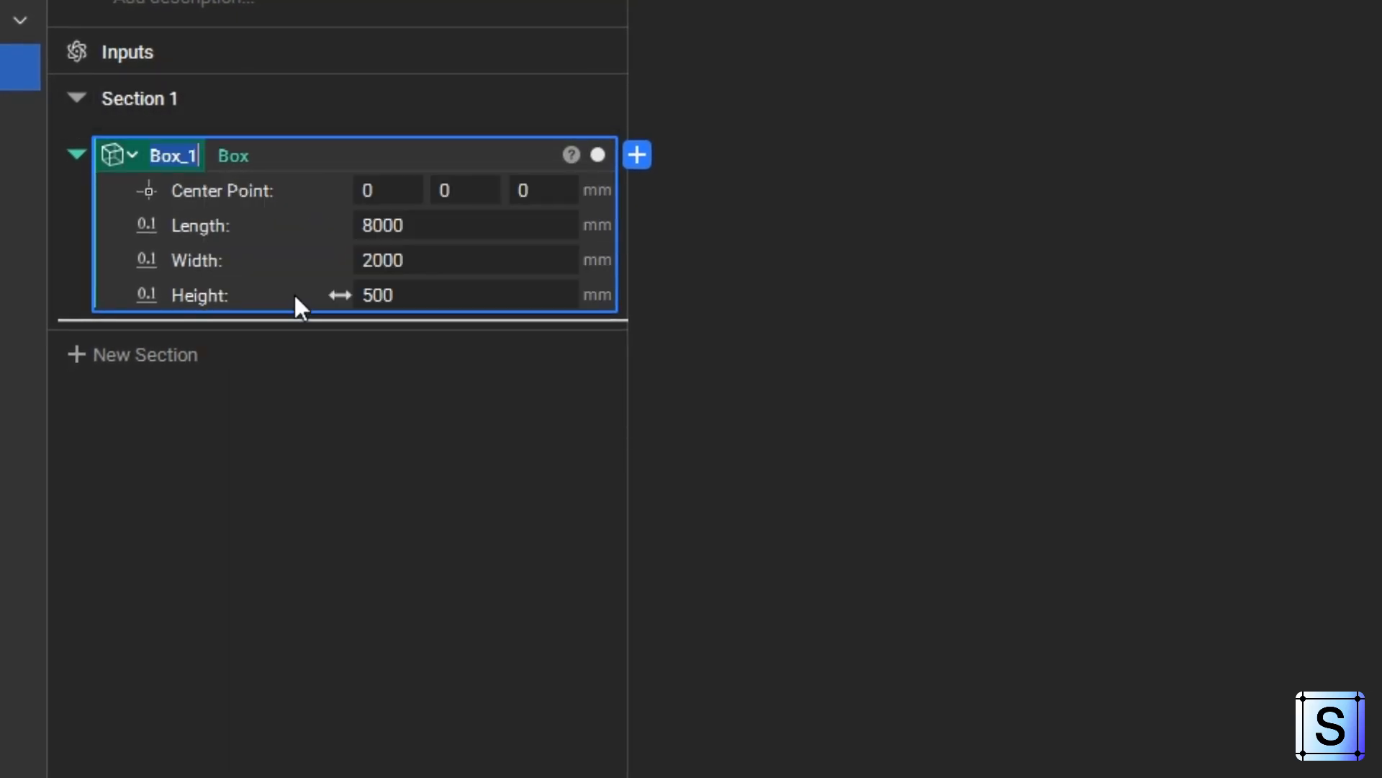
{"action": "type", "text": "Beam"}
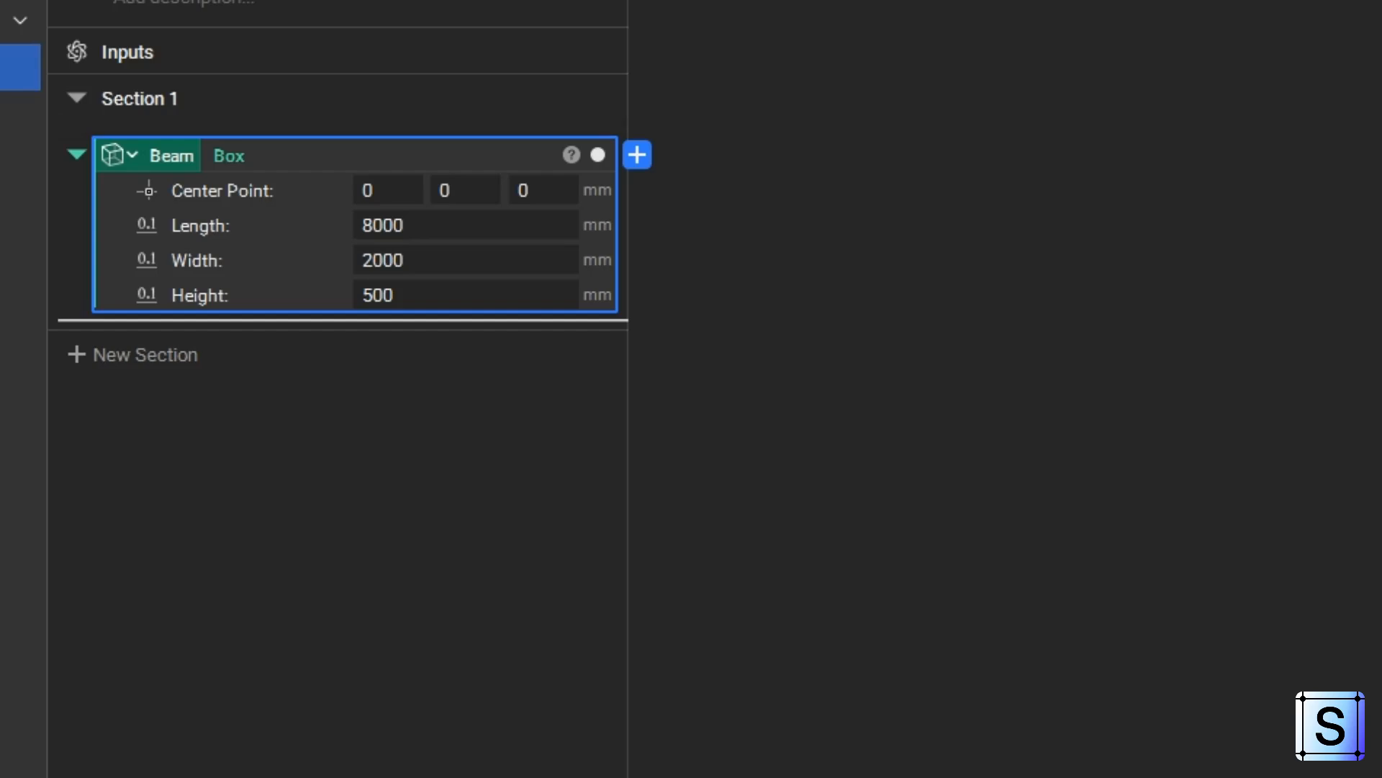
Add a second Box block below Beam and make it a variable named Base
{"action": "right_click", "coordinate": [289, 1]}
{"action": "key", "text": "Escape"}
{"action": "type", "text": "box"}
{"action": "key", "text": "Return"}
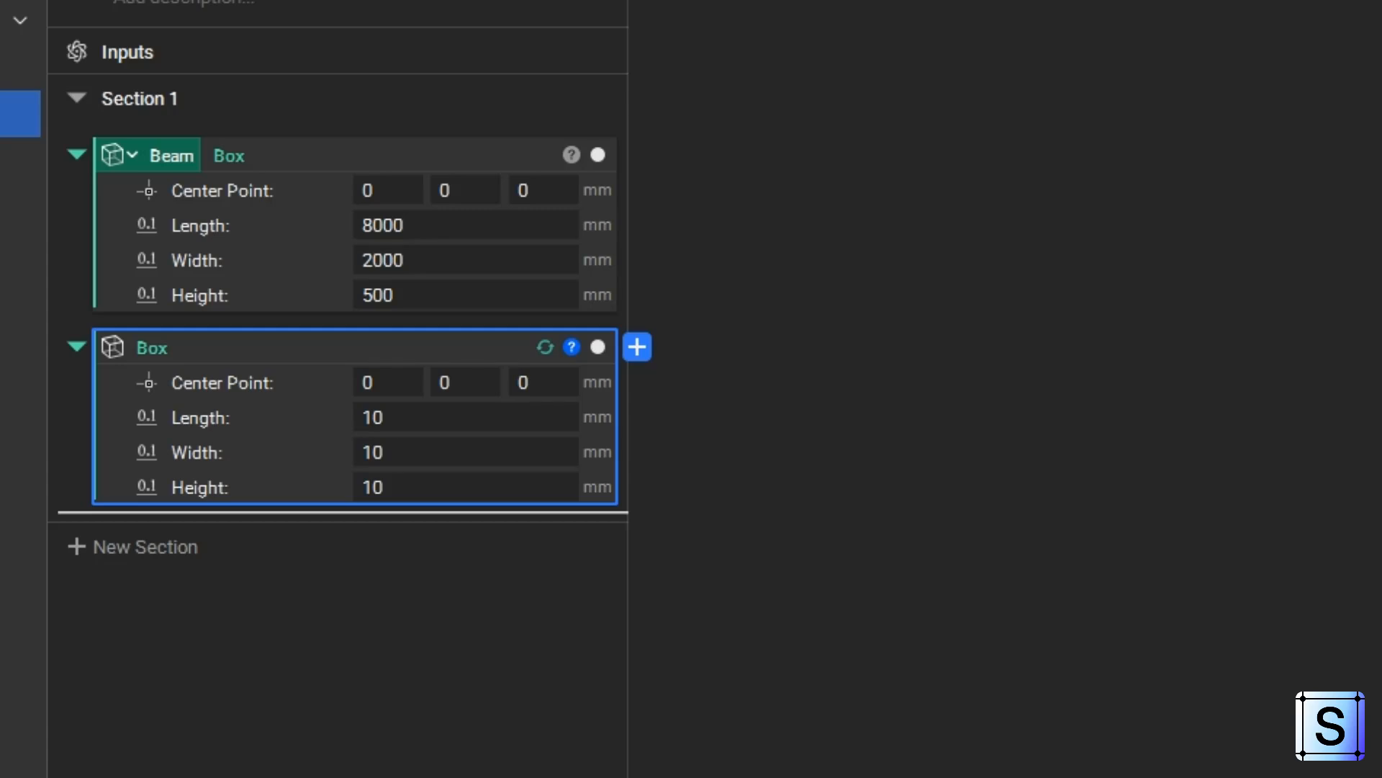
{"action": "right_click", "coordinate": [245, 352]}
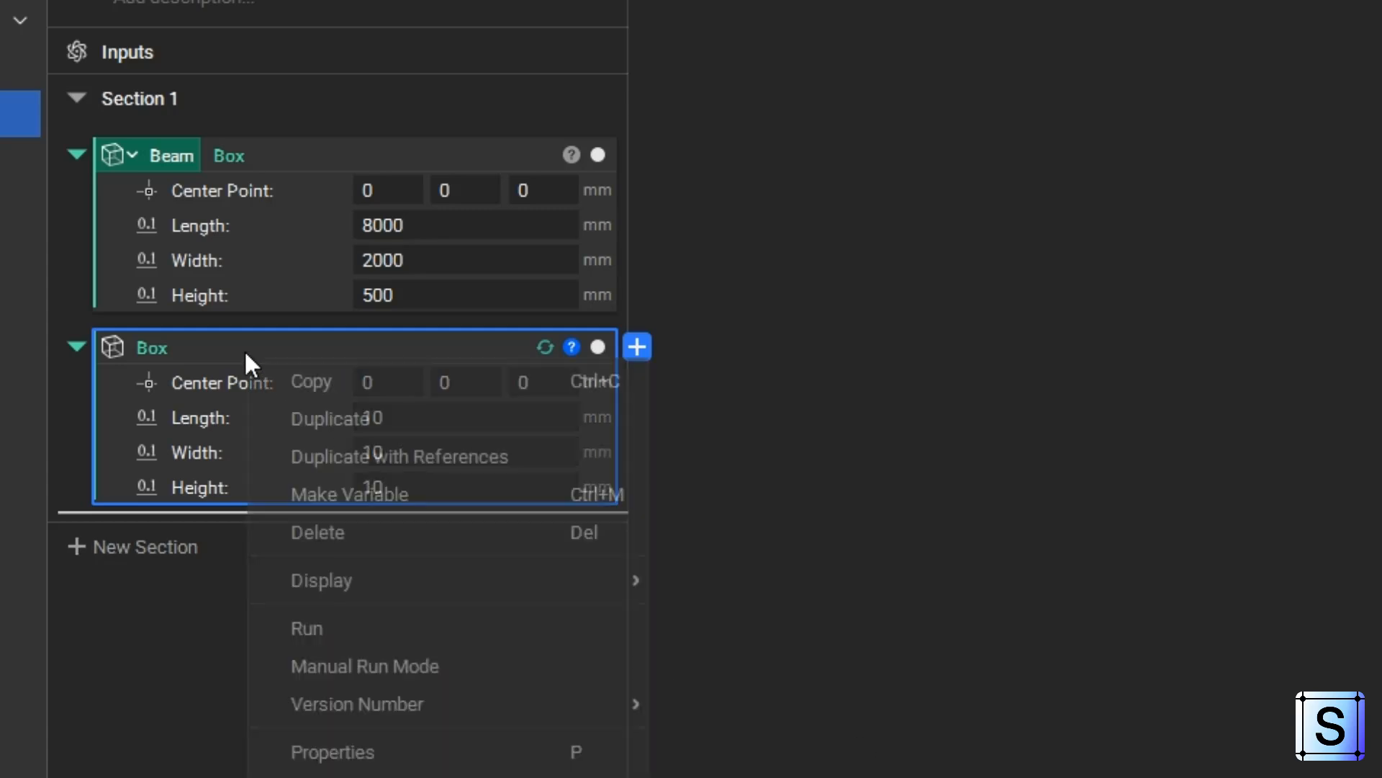
{"action": "left_click", "coordinate": [316, 481]}
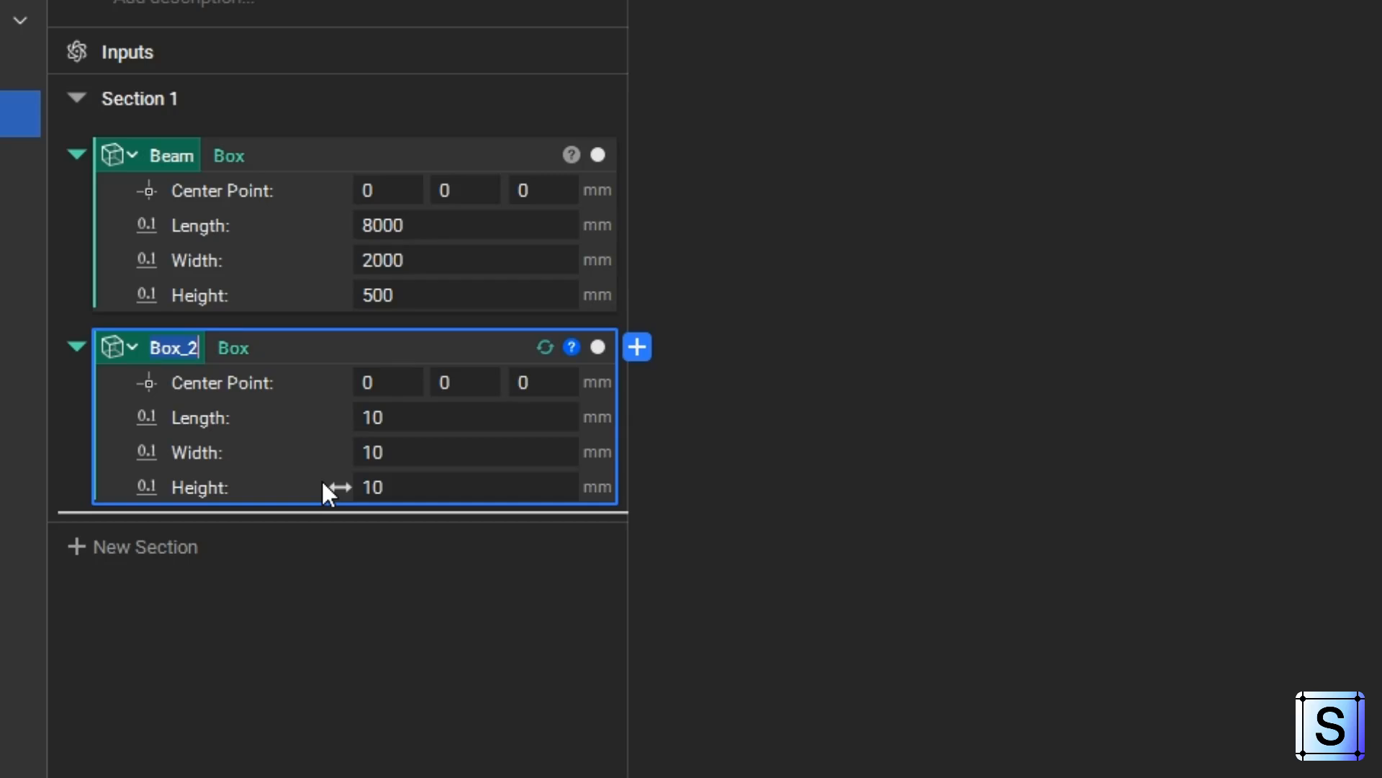
{"action": "type", "text": "Base"}
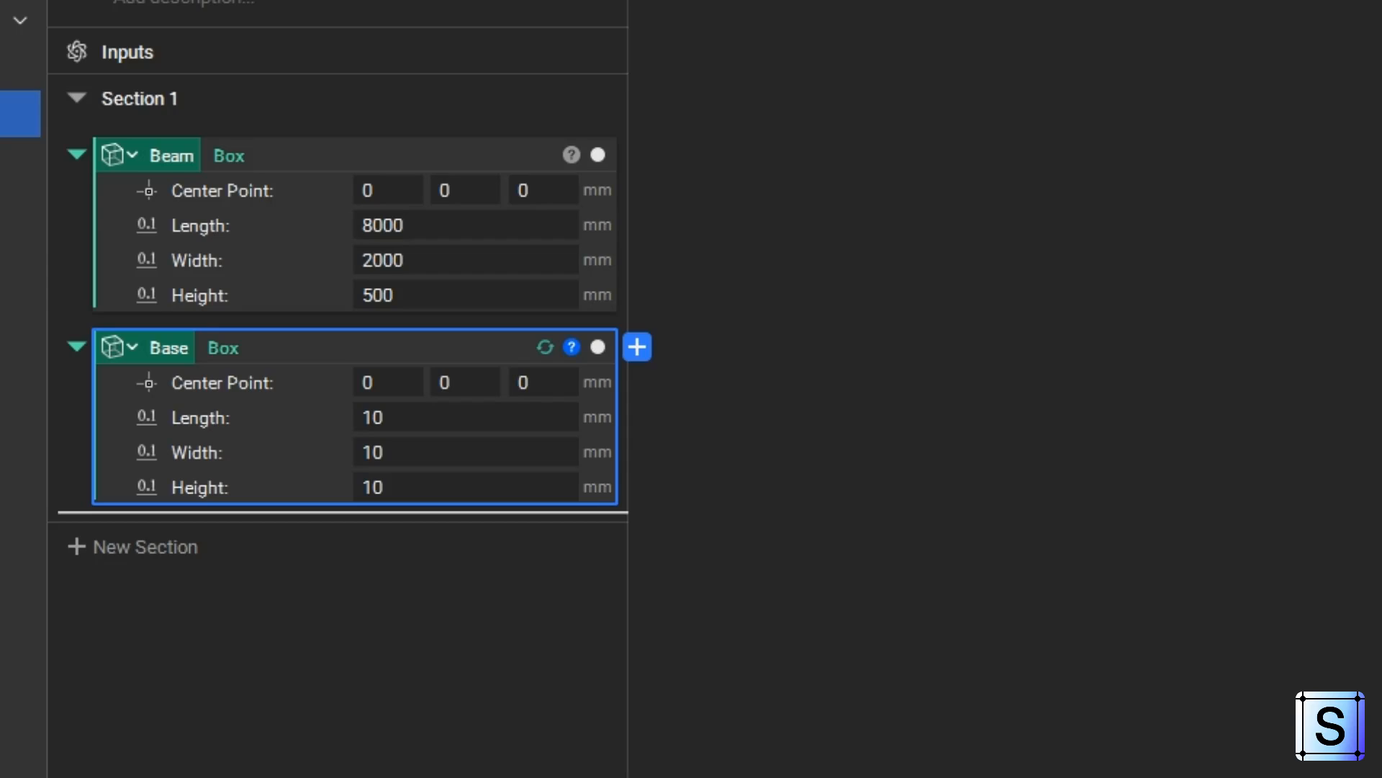
Set the Base box's length to 200 mm, width to 2250 mm and height to 650 mm
{"action": "left_click", "coordinate": [443, 420]}
{"action": "type", "text": "2"}
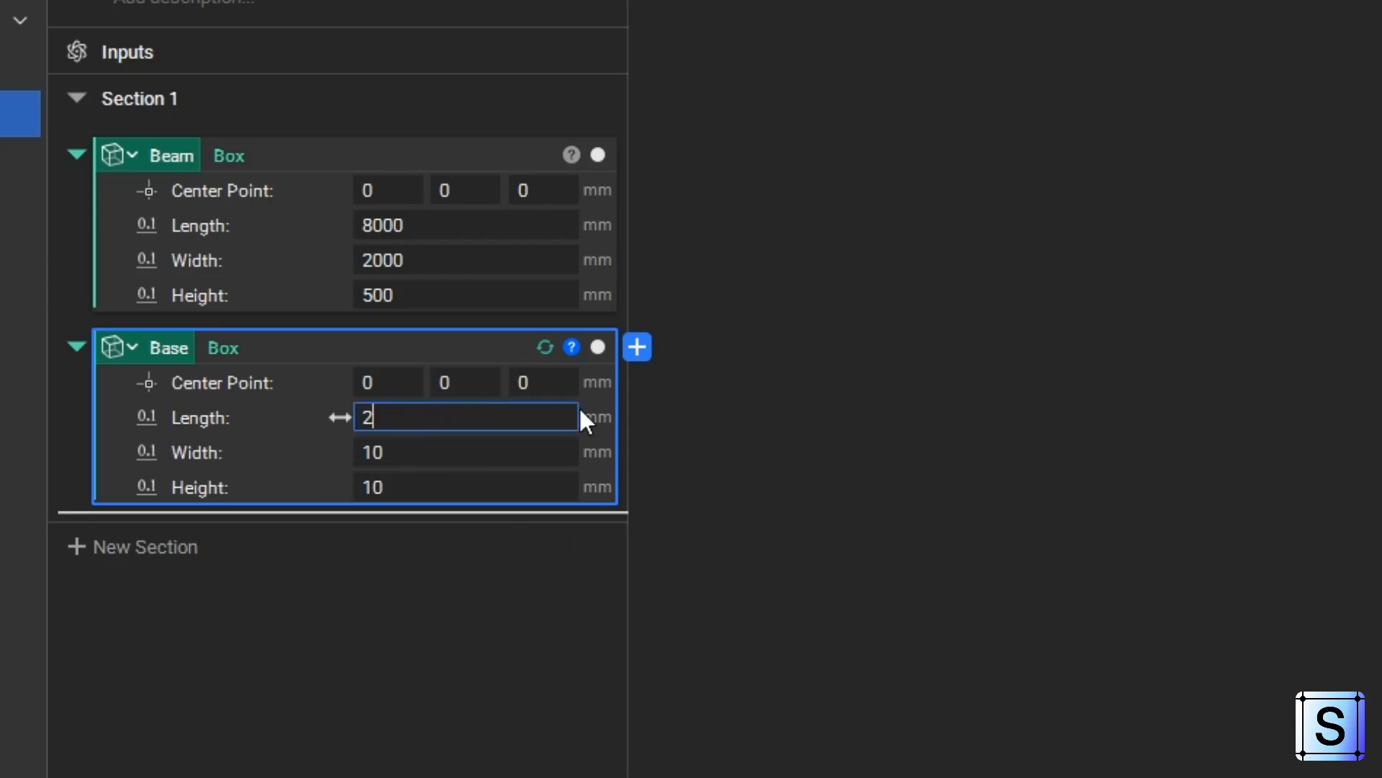
{"action": "type", "text": "00"}
{"action": "left_click", "coordinate": [506, 449]}
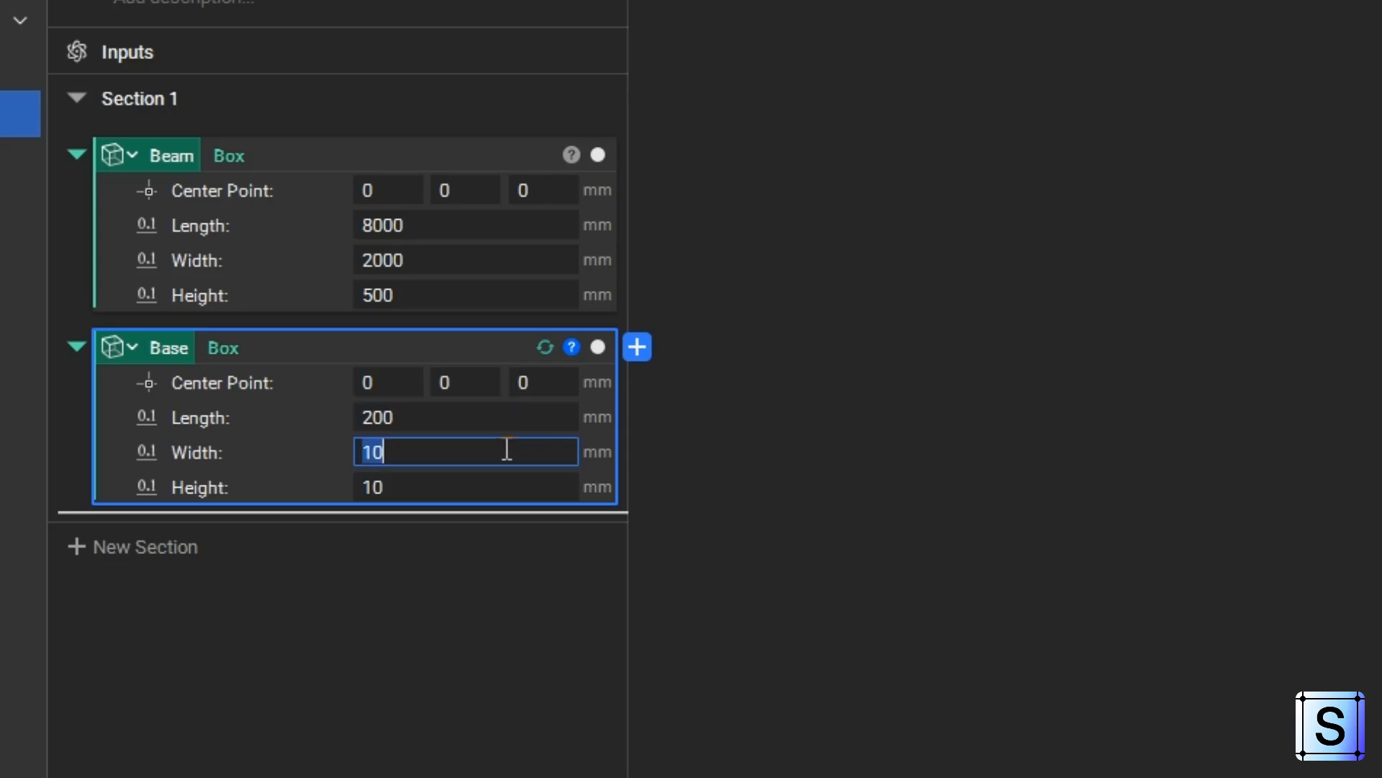
{"action": "type", "text": "2250"}
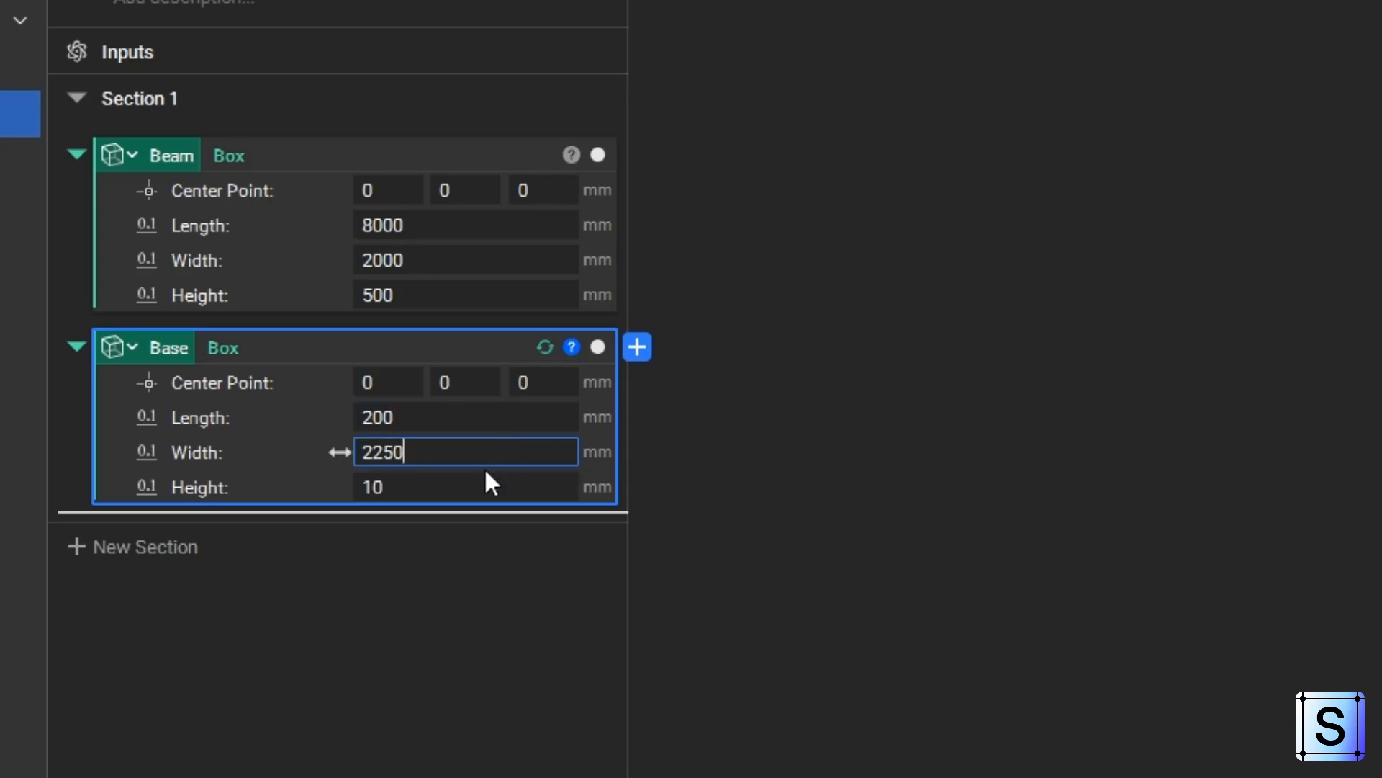
{"action": "left_click", "coordinate": [527, 490]}
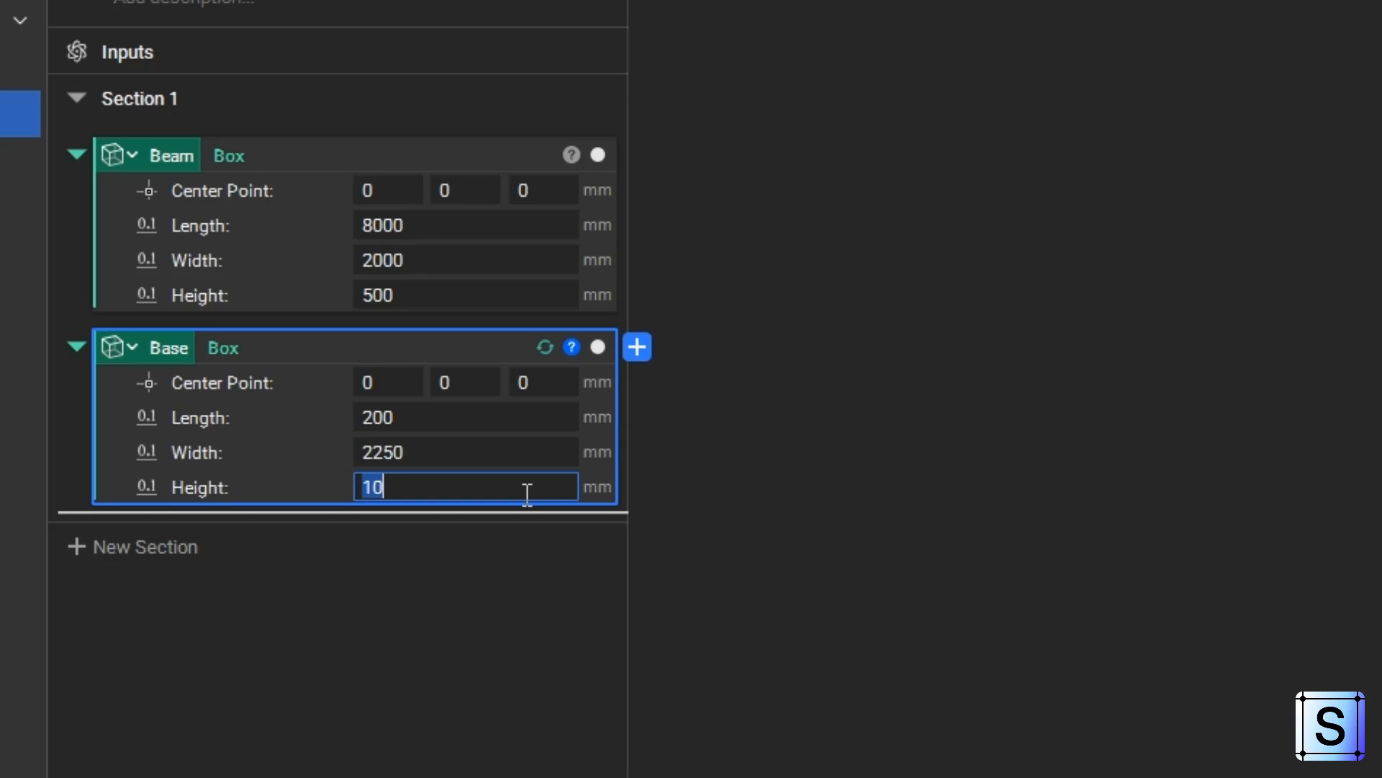
{"action": "type", "text": "650"}
Set the X coordinate of the Base box's center point to 4000 mm and run the block
{"action": "left_click", "coordinate": [389, 376]}
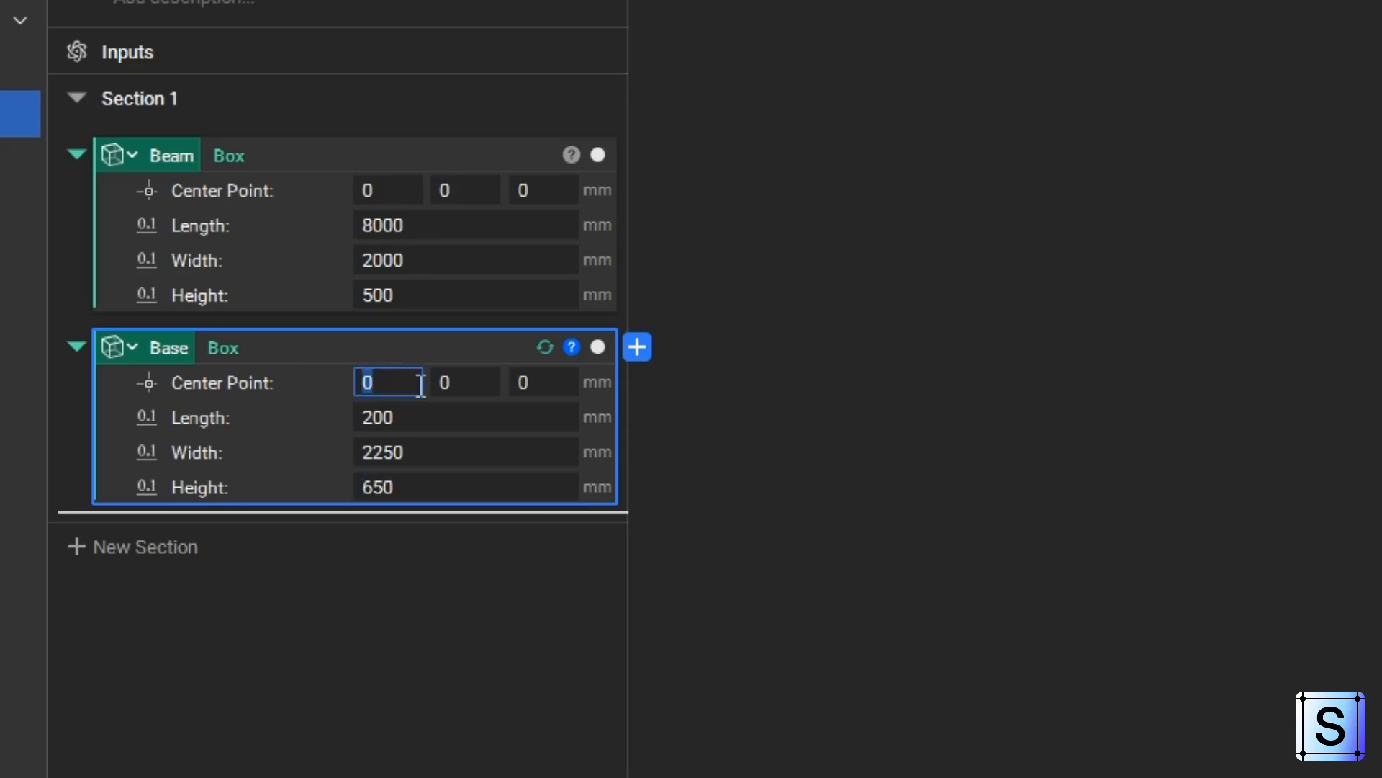
{"action": "type", "text": "4000"}
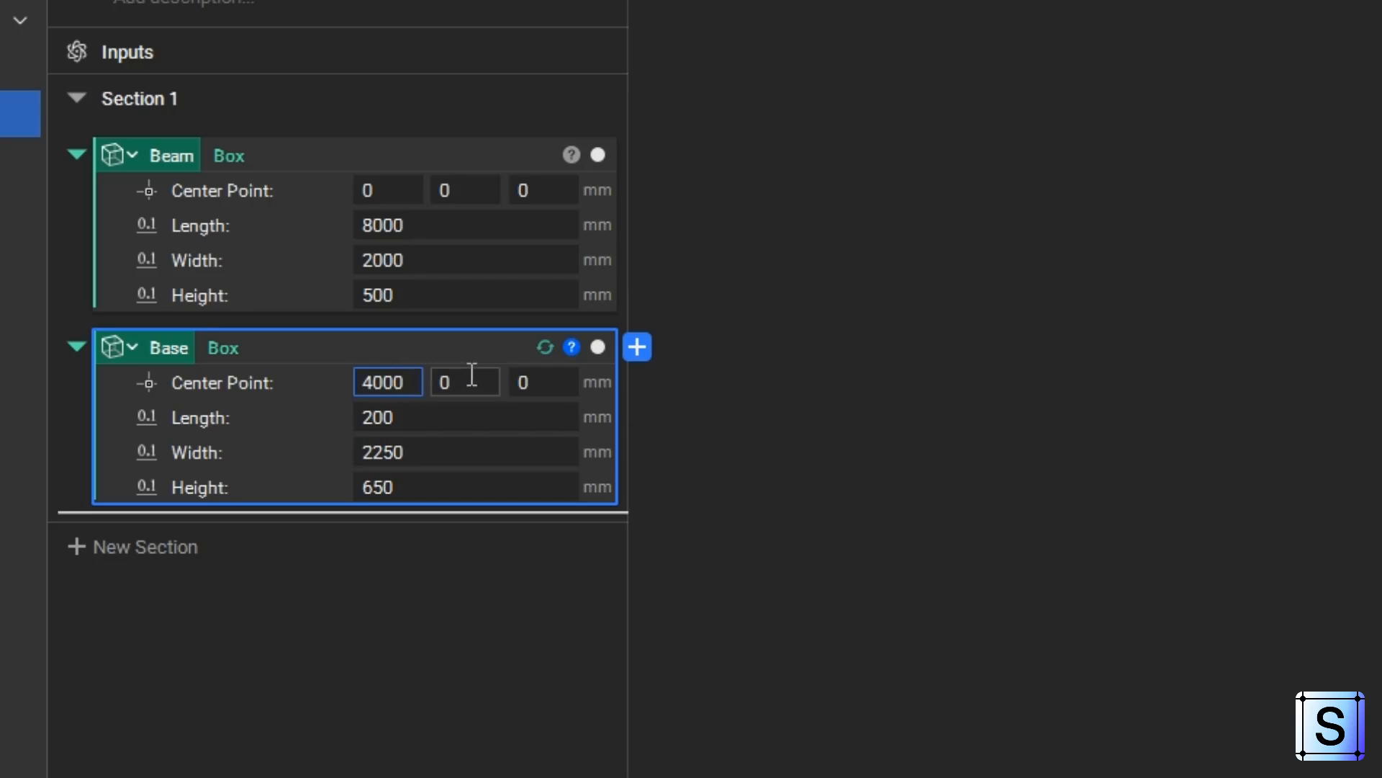
{"action": "left_click", "coordinate": [545, 346]}
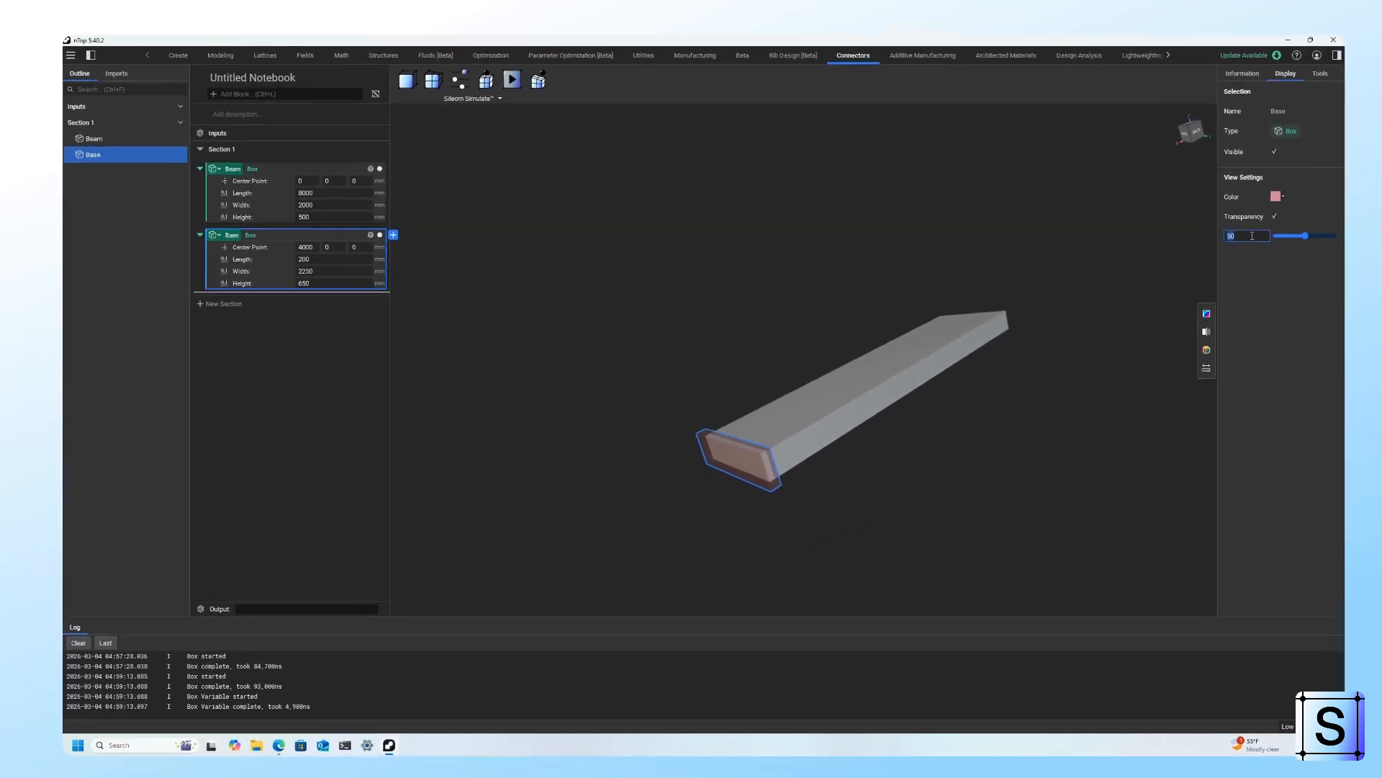
Set the Base box's display transparency to 75
{"action": "type", "text": "75"}
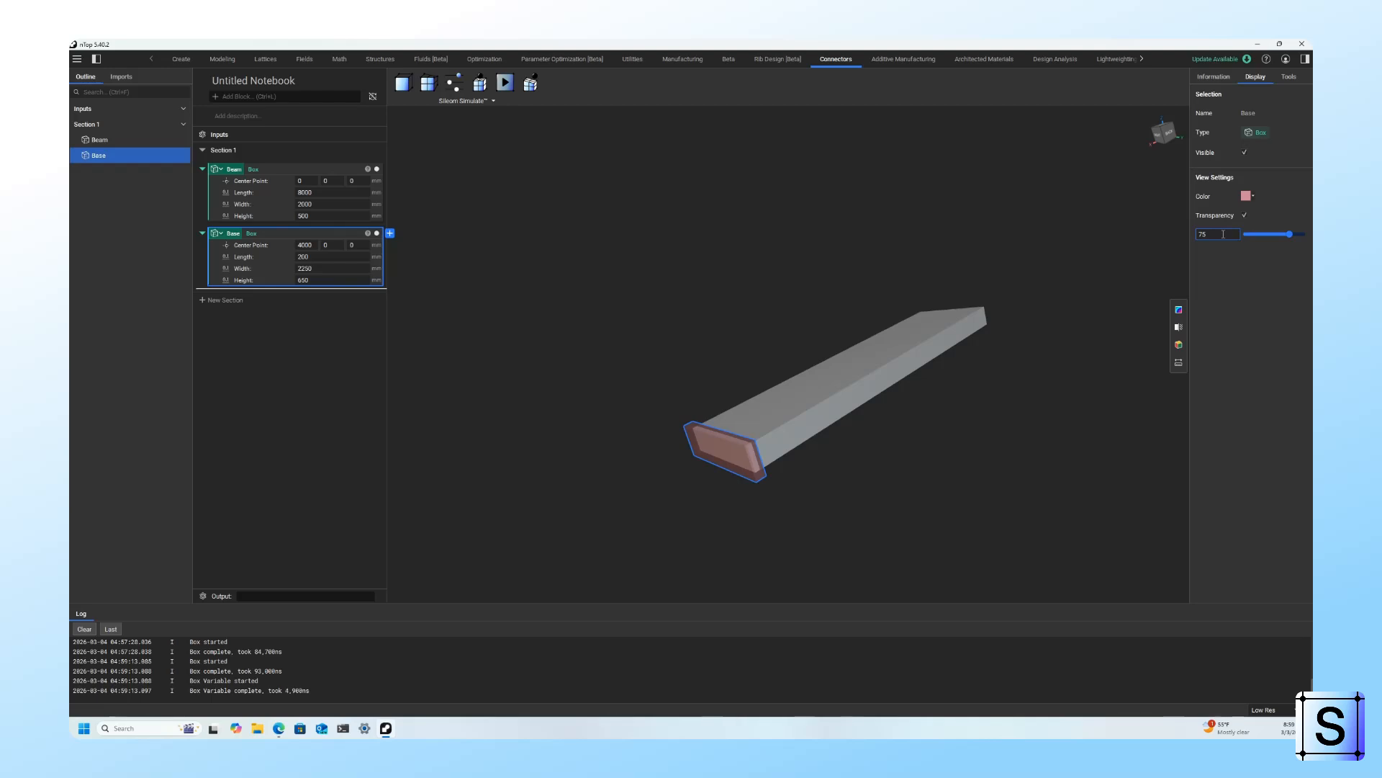
{"action": "left_click", "coordinate": [872, 450]}
{"action": "right_click_drag", "start_coordinate": [830, 473], "coordinate": [856, 424]}
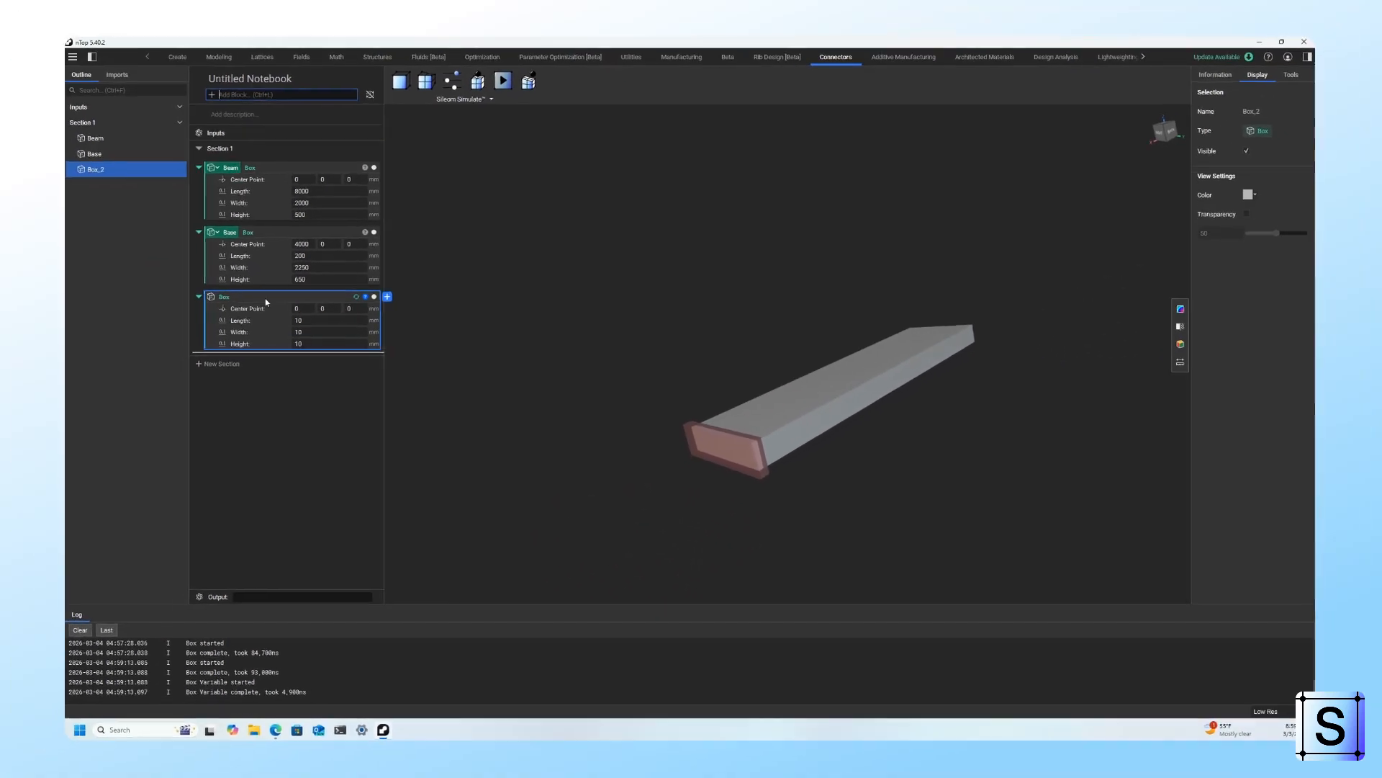
Make the third Box block a variable named End
{"action": "right_click", "coordinate": [243, 296]}
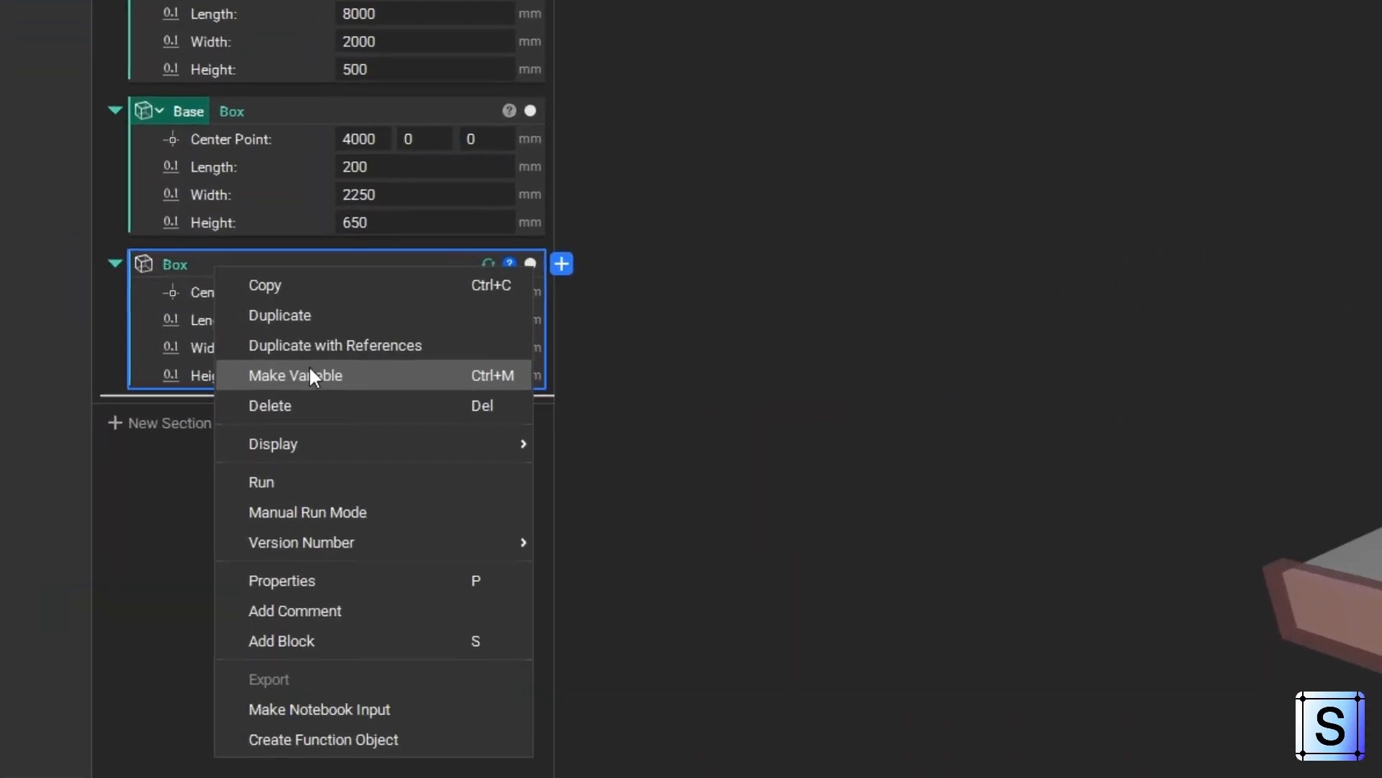
{"action": "left_click", "coordinate": [283, 341]}
{"action": "type", "text": "End"}
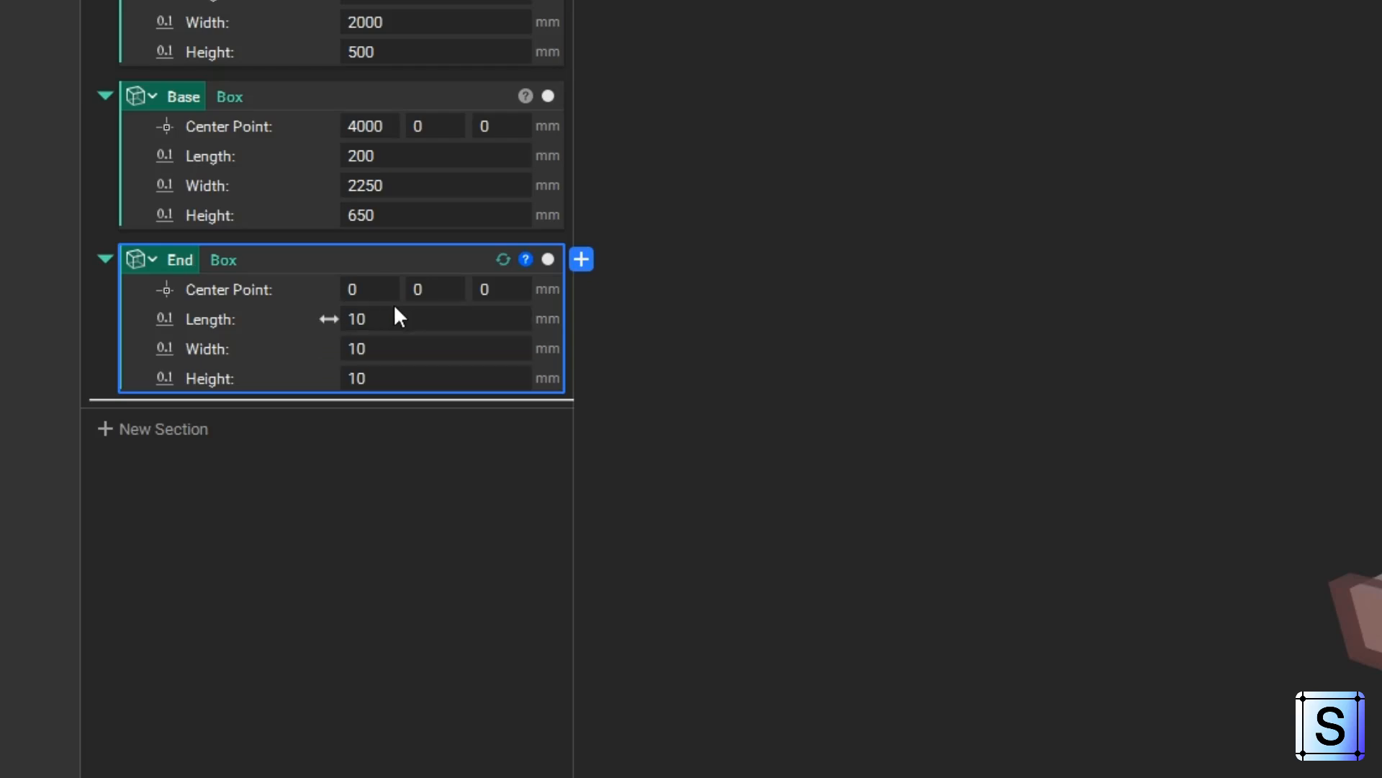
Set the End box's length to 200 mm, width to 2250 mm and height to 650 mm
{"action": "left_click", "coordinate": [403, 319]}
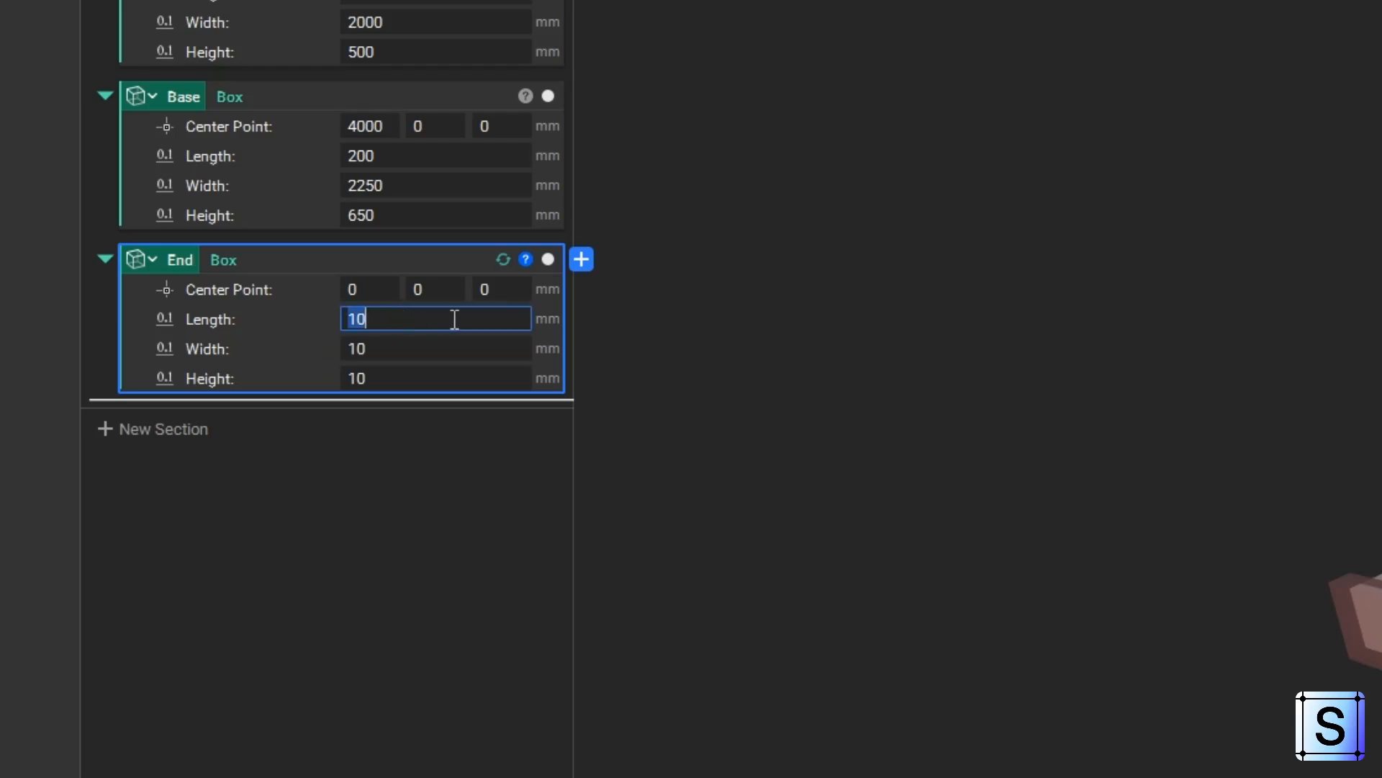
{"action": "type", "text": "200"}
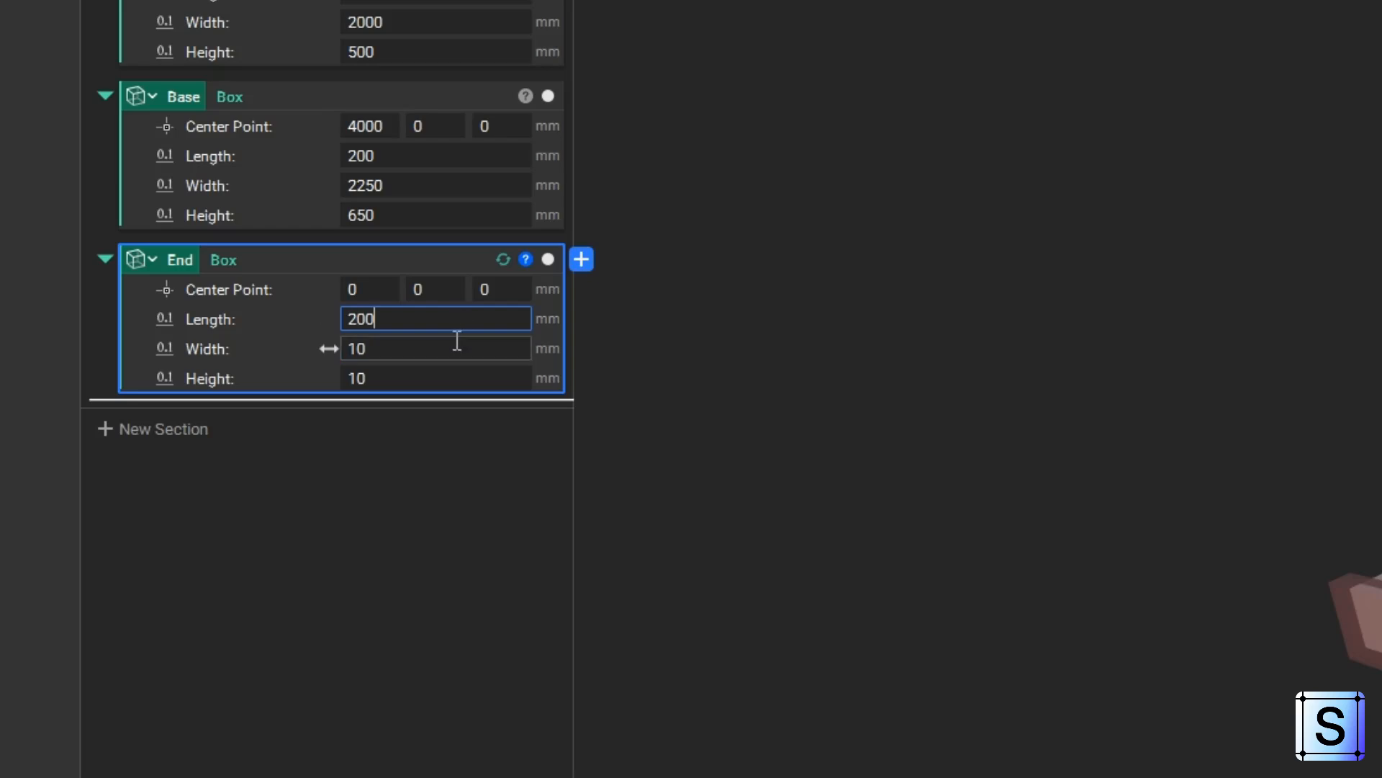
{"action": "left_click", "coordinate": [457, 345]}
{"action": "type", "text": "2250"}
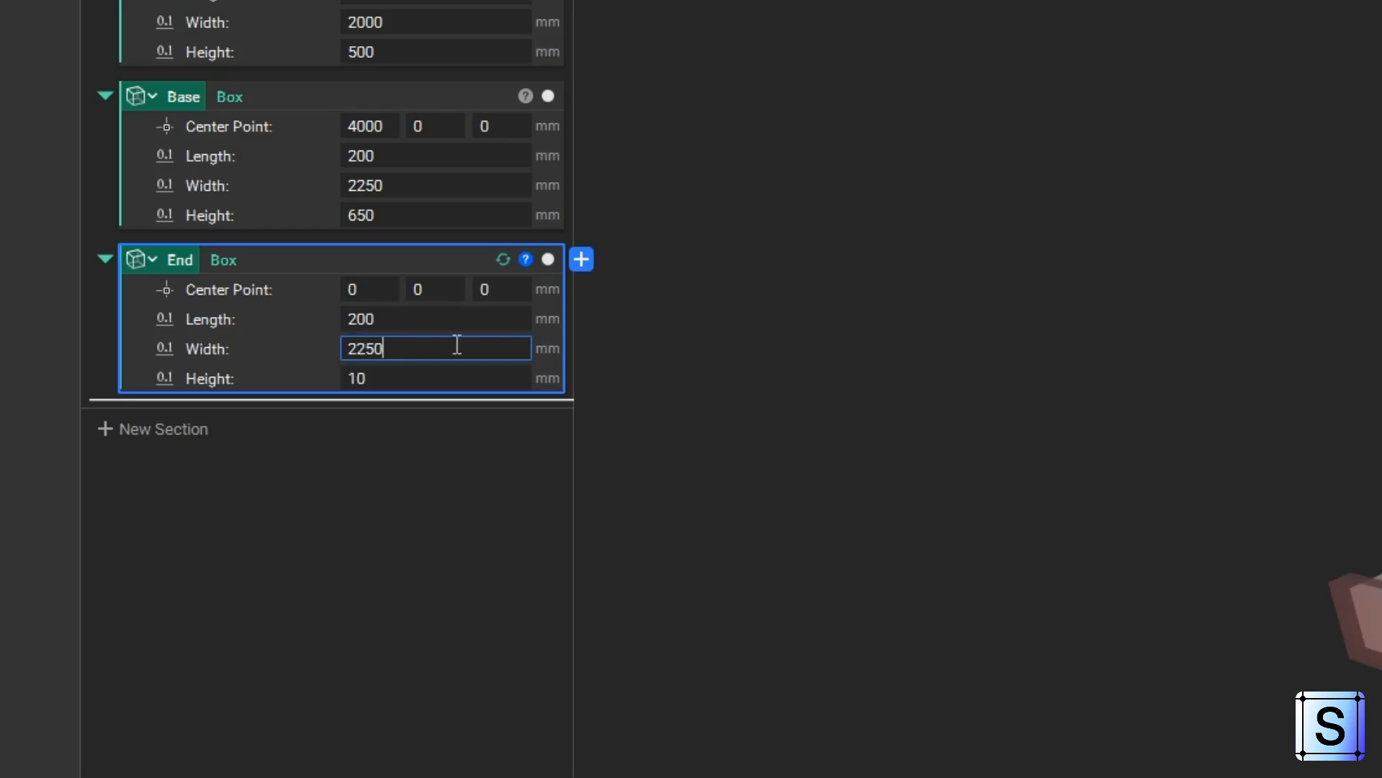
{"action": "left_click", "coordinate": [440, 378]}
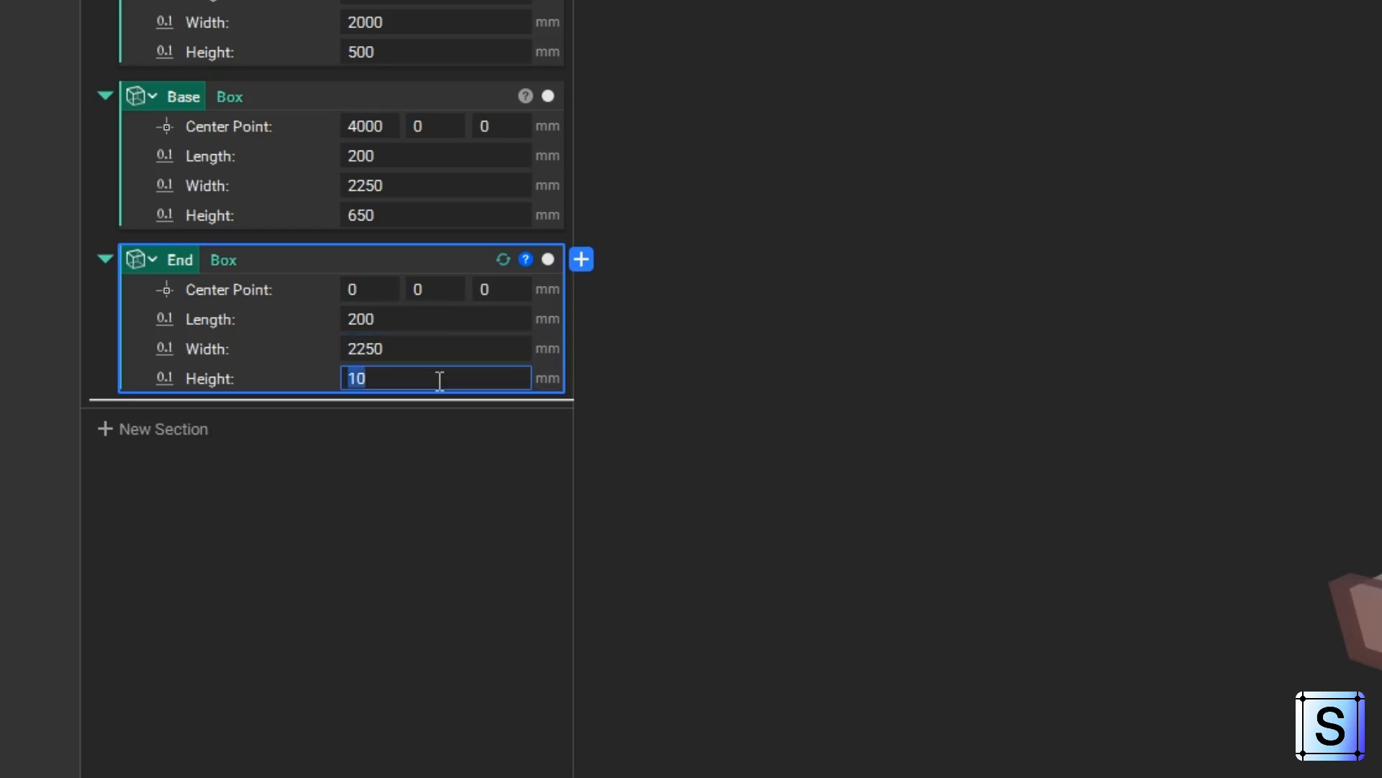
{"action": "type", "text": "650"}
{"action": "key", "text": "Return"}
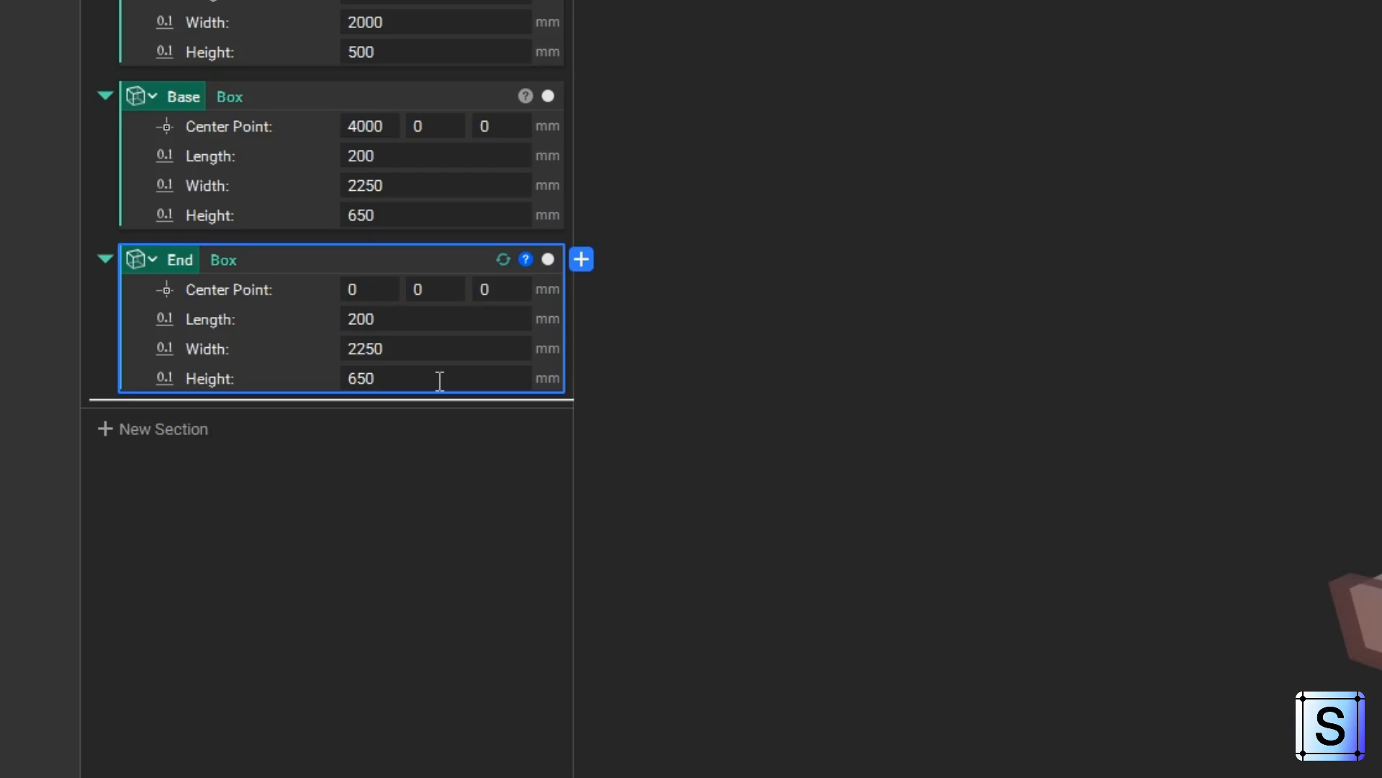
Set the X coordinate of the End box's center point to -4000 mm
{"action": "left_click", "coordinate": [380, 288]}
{"action": "type", "text": "-4000"}
{"action": "key", "text": "Return"}
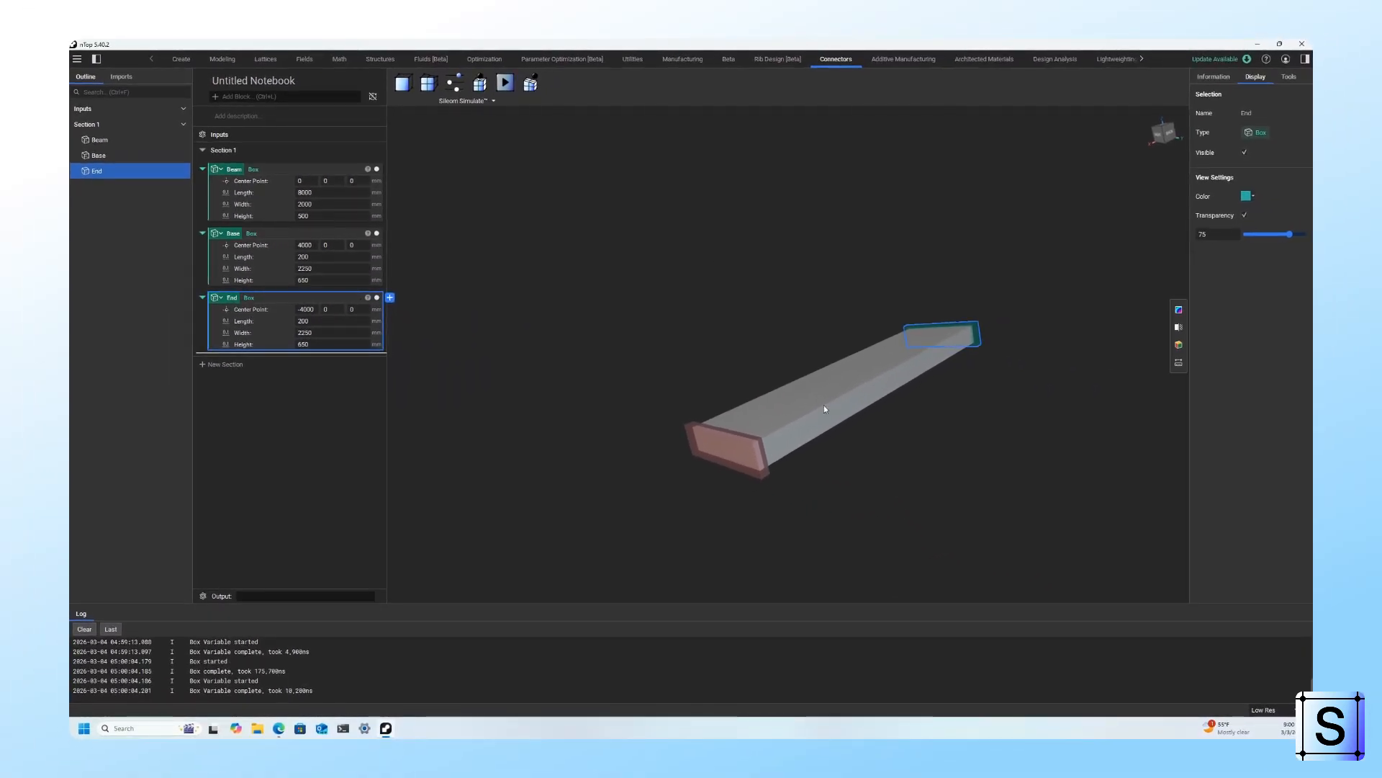
Examine how the End box encloses the far end of the beam from several angles
{"action": "scroll", "coordinate": [646, 456], "scroll_direction": "down", "scroll_amount": 3}
{"action": "scroll", "coordinate": [893, 373], "scroll_direction": "up", "scroll_amount": 5}
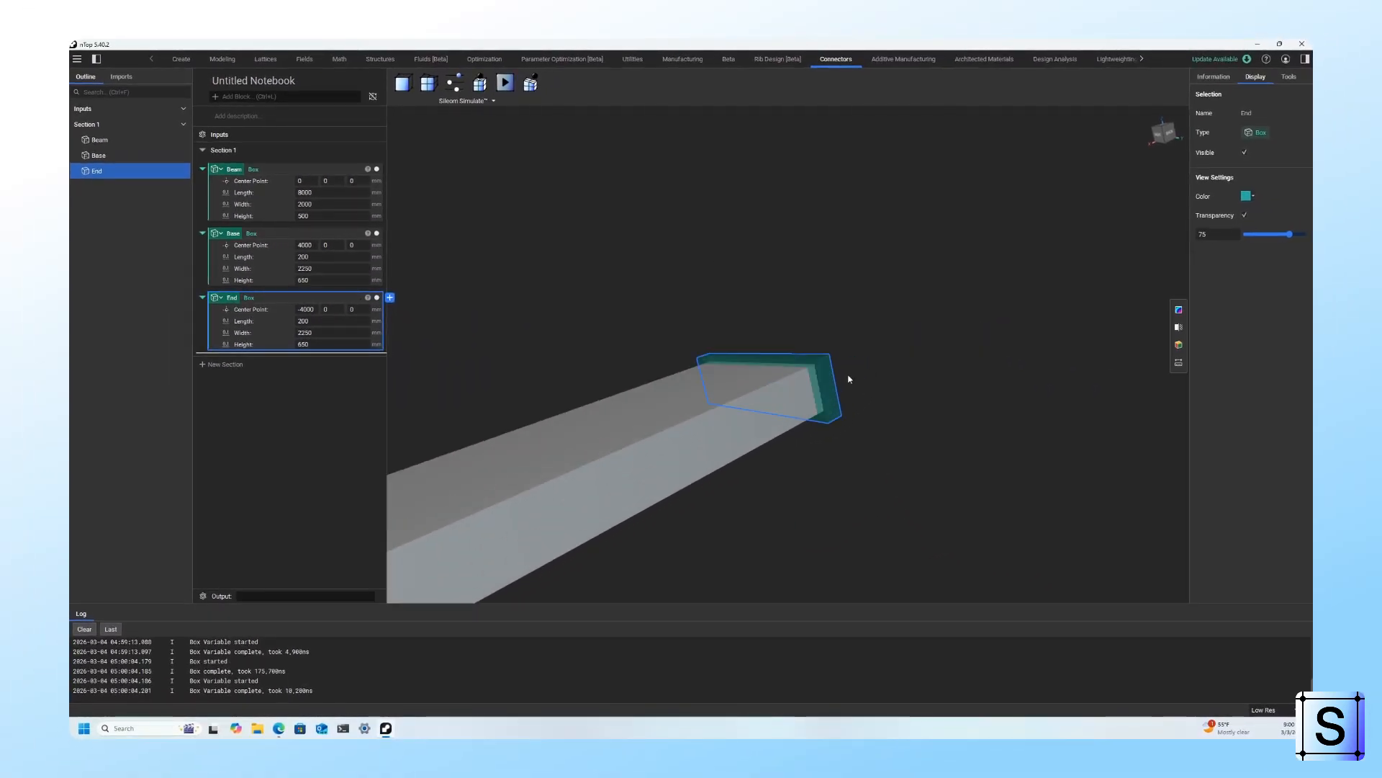
{"action": "scroll", "coordinate": [777, 389], "scroll_direction": "down", "scroll_amount": 5}
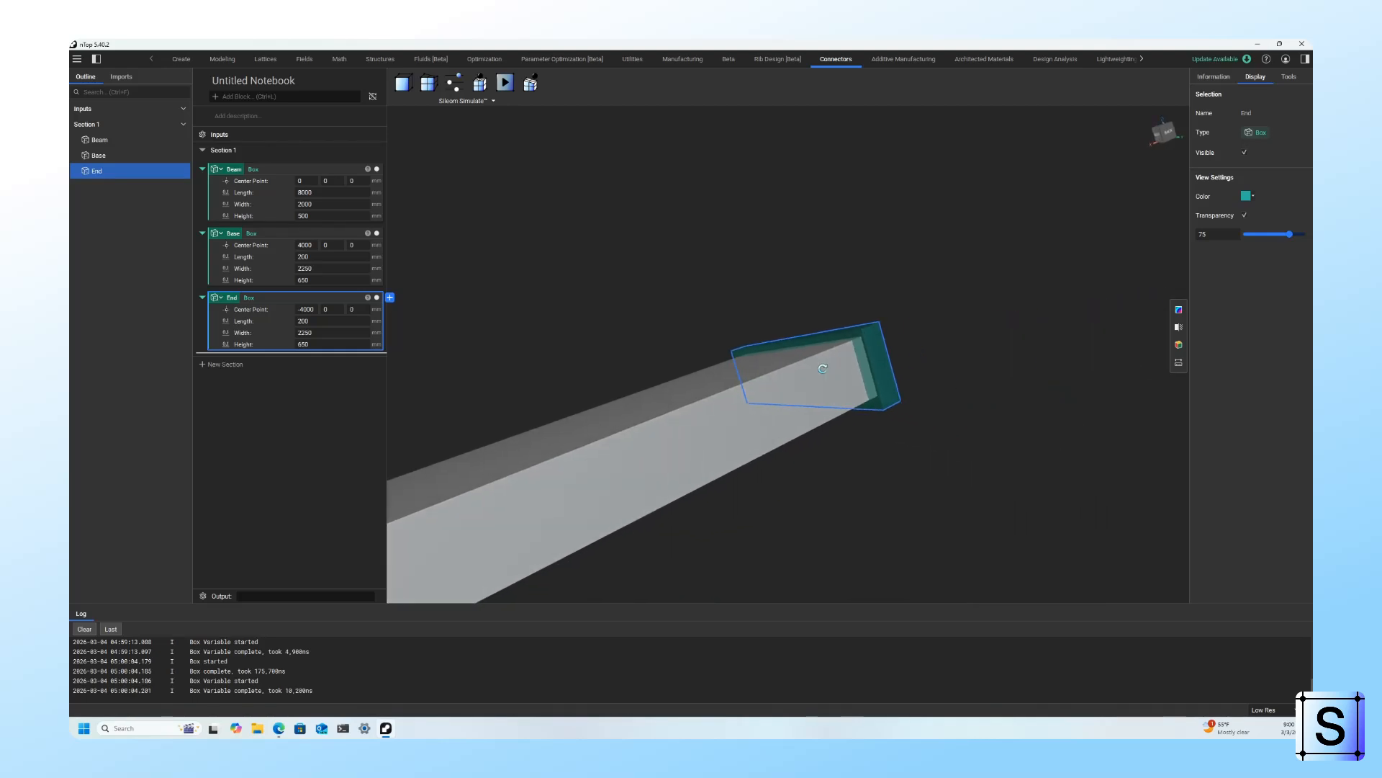
{"action": "right_click_drag", "start_coordinate": [783, 412], "coordinate": [587, 469]}
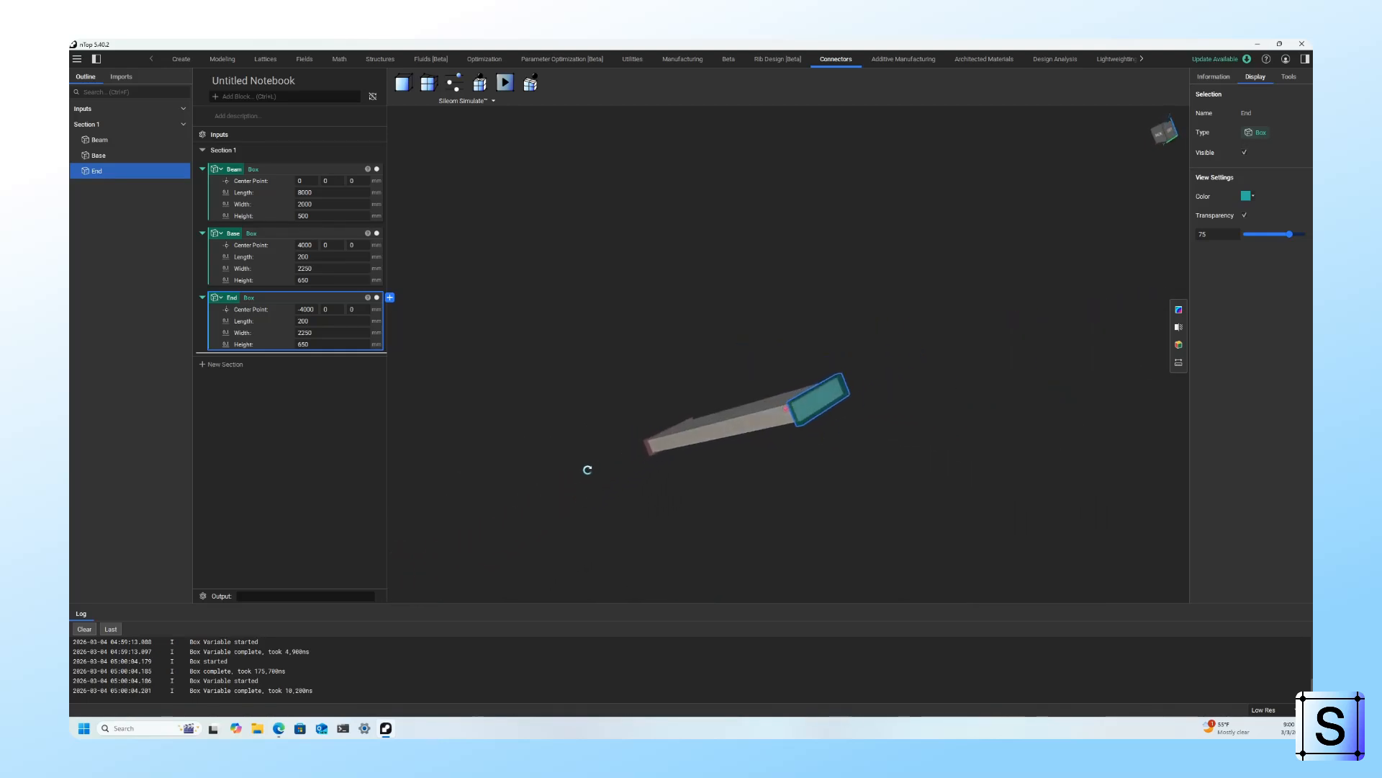
{"action": "scroll", "coordinate": [785, 409], "scroll_direction": "up", "scroll_amount": 4}
{"action": "right_click_drag", "start_coordinate": [797, 409], "coordinate": [843, 403]}
{"action": "scroll", "coordinate": [923, 435], "scroll_direction": "down", "scroll_amount": 2}
{"action": "scroll", "coordinate": [710, 472], "scroll_direction": "up", "scroll_amount": 3}
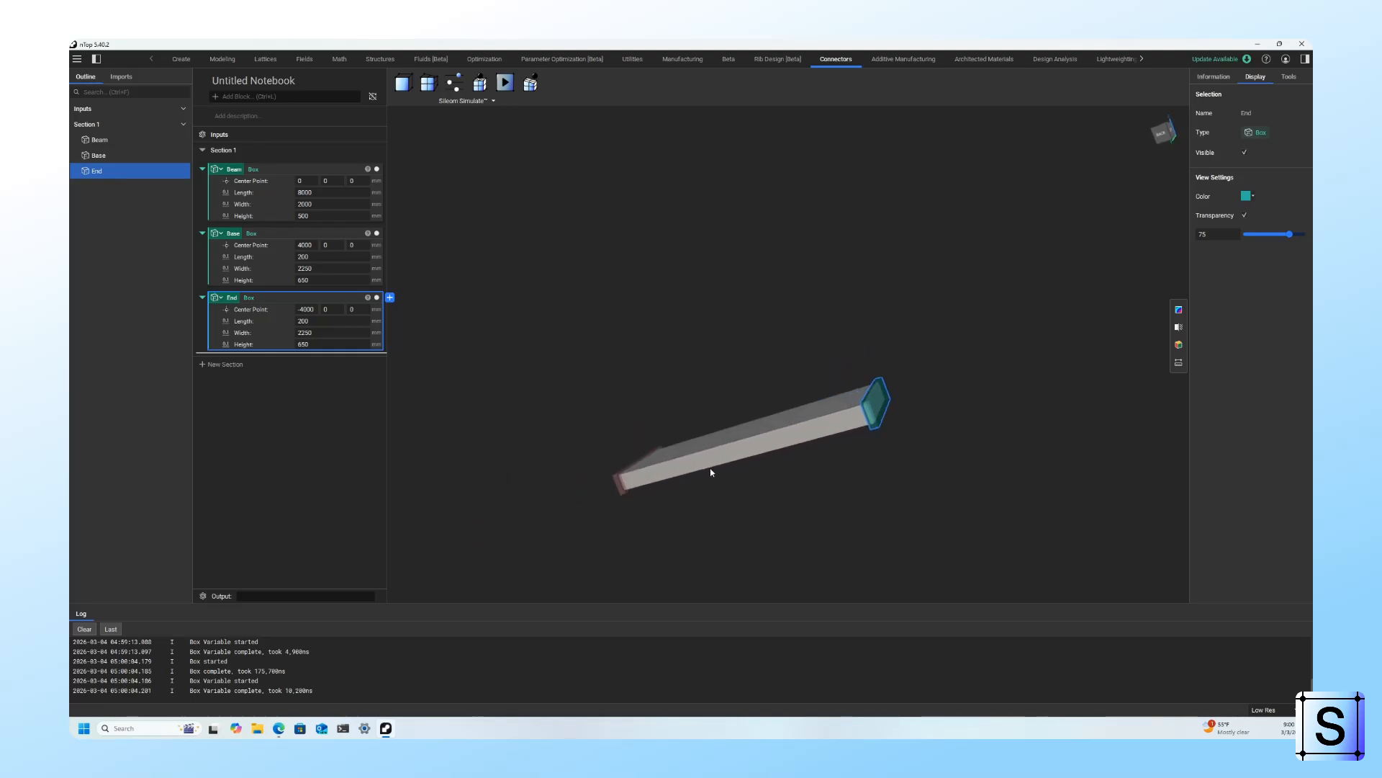
{"action": "right_click_drag", "start_coordinate": [713, 458], "coordinate": [732, 490]}
{"action": "left_click", "coordinate": [377, 168]}
{"action": "left_click", "coordinate": [377, 169]}
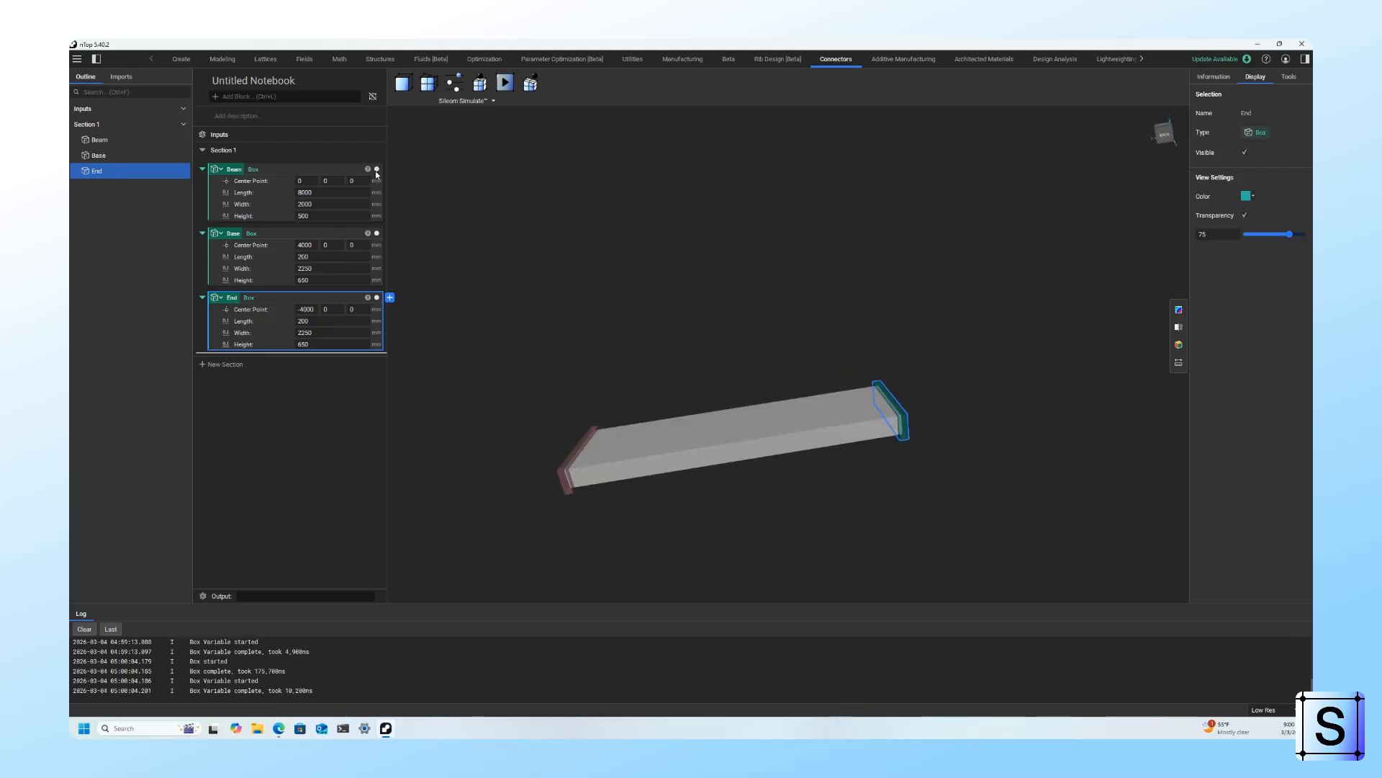
{"action": "left_click", "coordinate": [659, 355]}
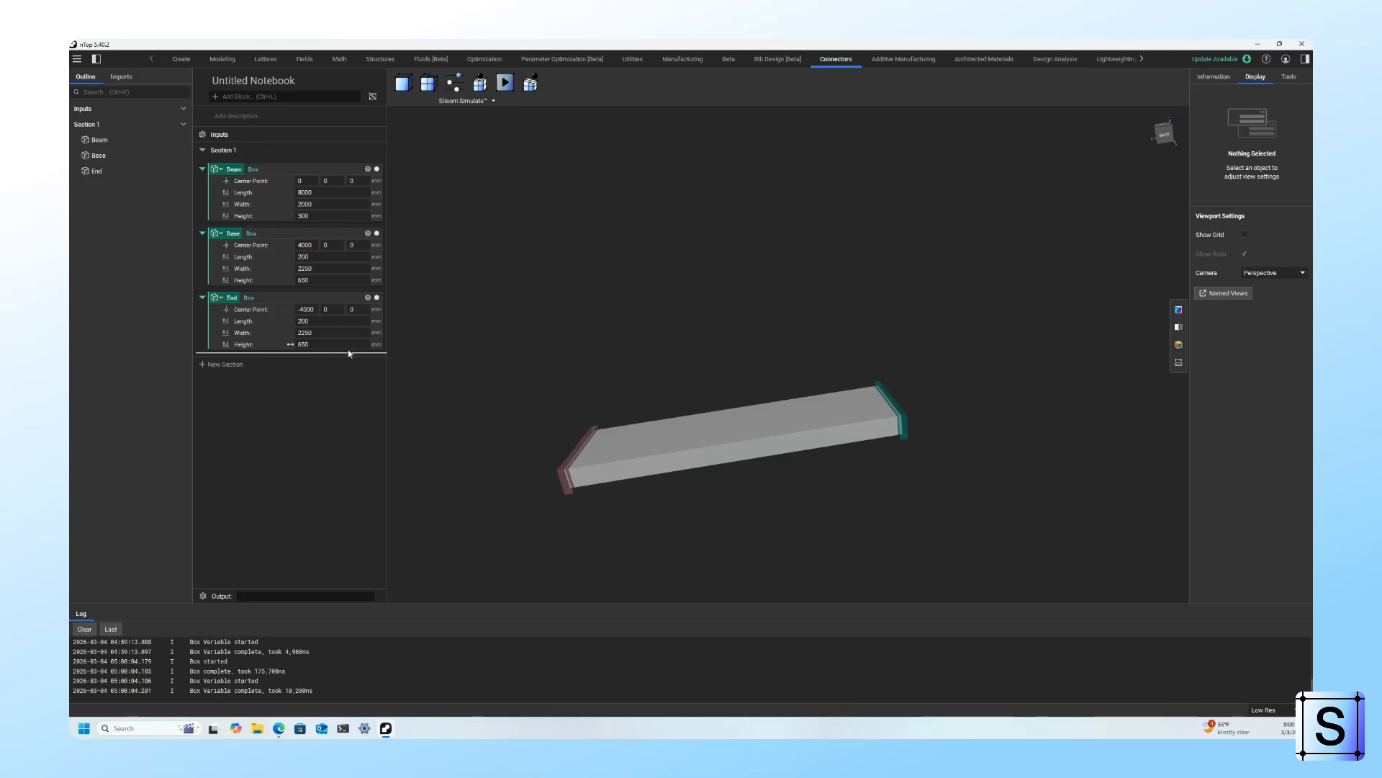
Add a Sileom Simulate Boundary block below the End box and make it a variable named Base Boundary
{"action": "left_click", "coordinate": [403, 83]}
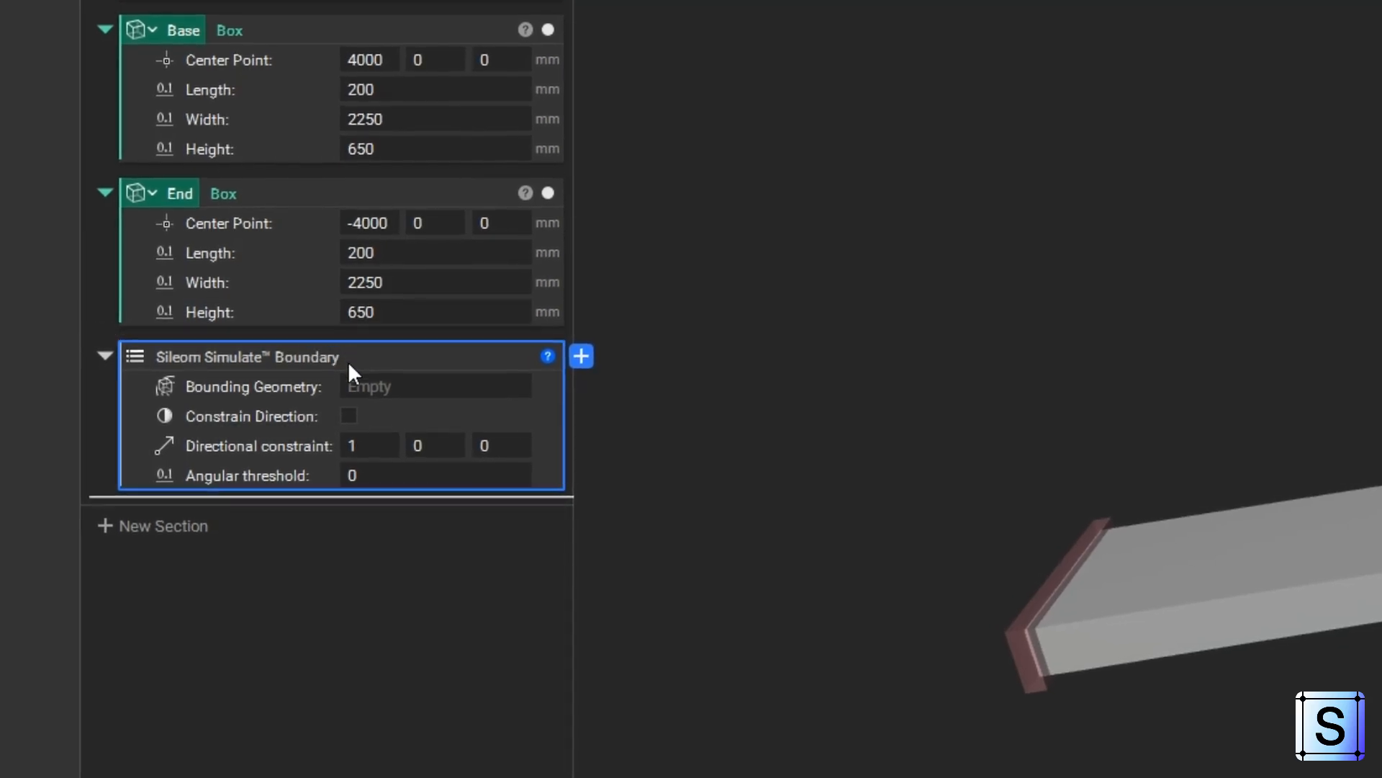
{"action": "left_click", "coordinate": [389, 385]}
{"action": "right_click", "coordinate": [284, 353]}
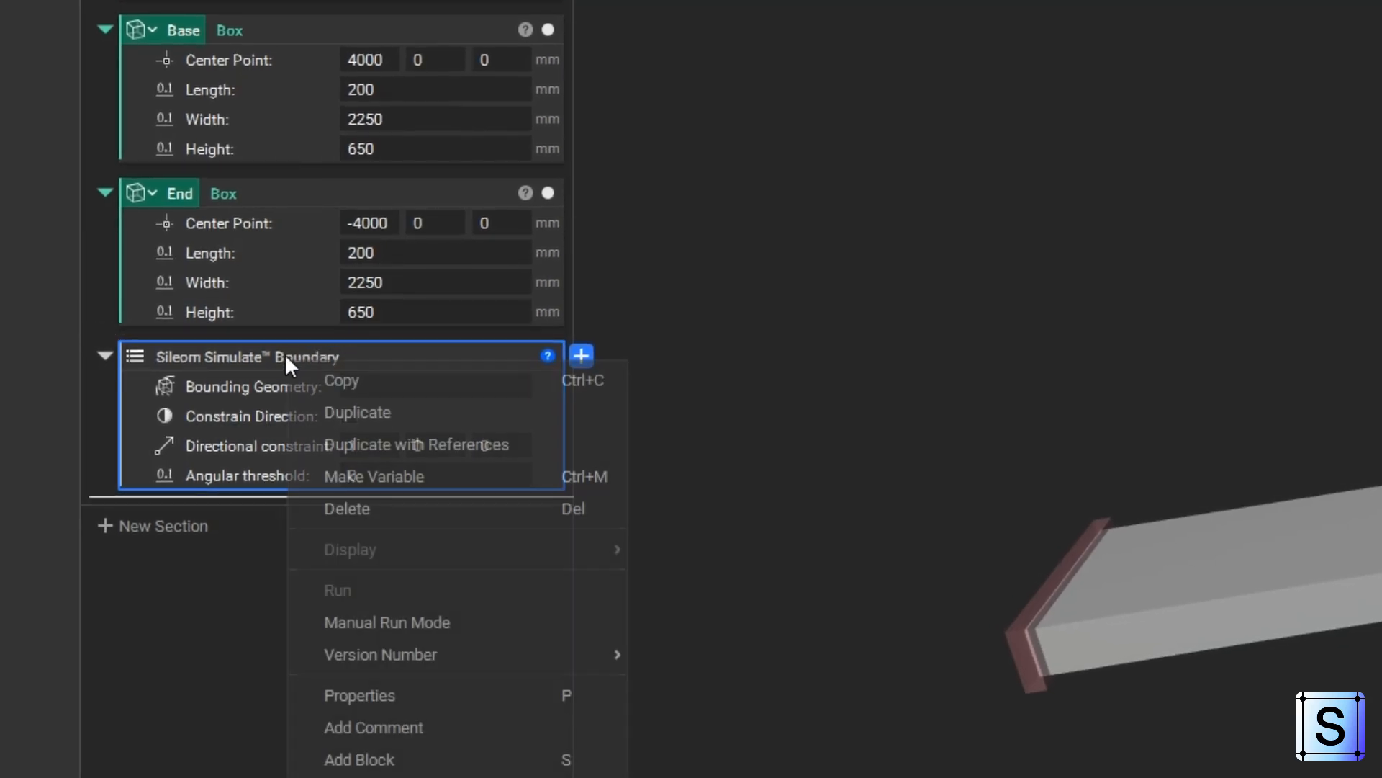
{"action": "left_click", "coordinate": [401, 472]}
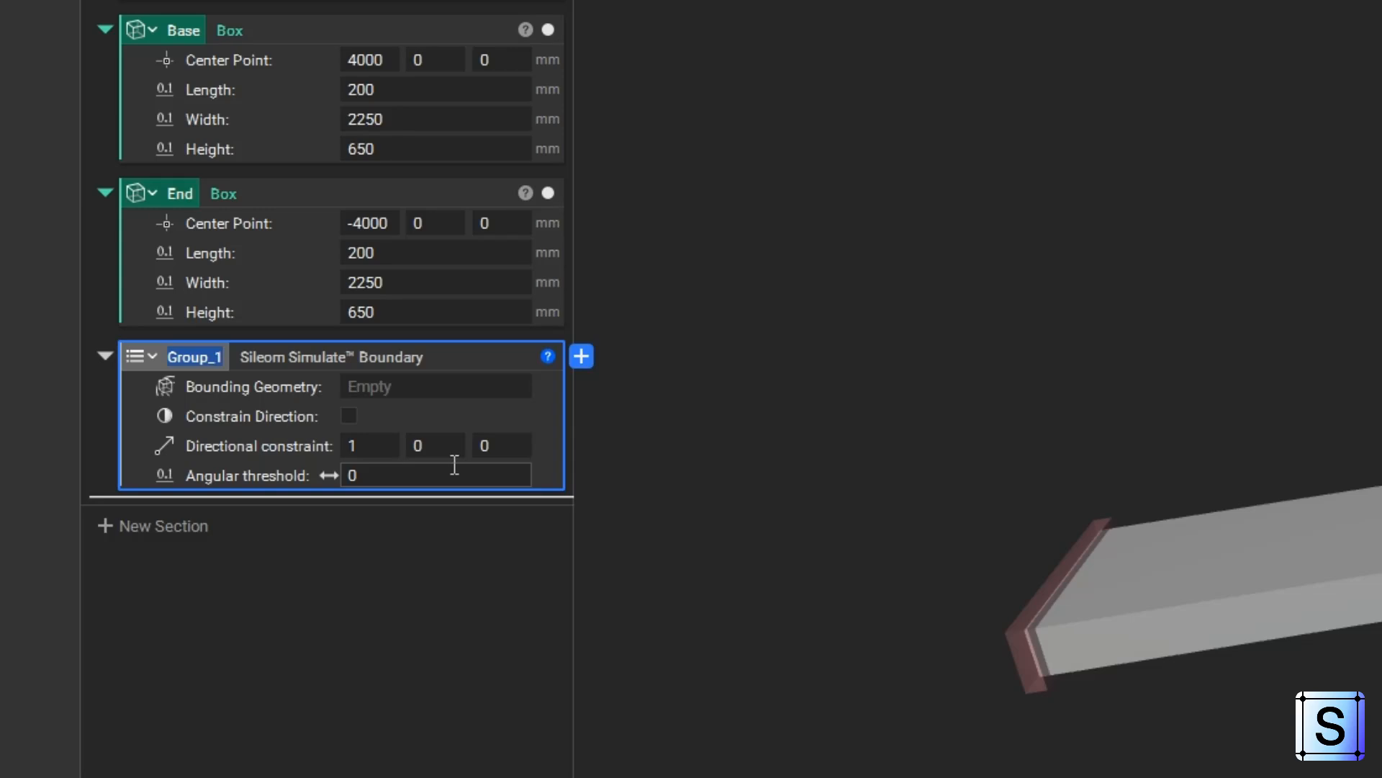
{"action": "type", "text": "Base"}
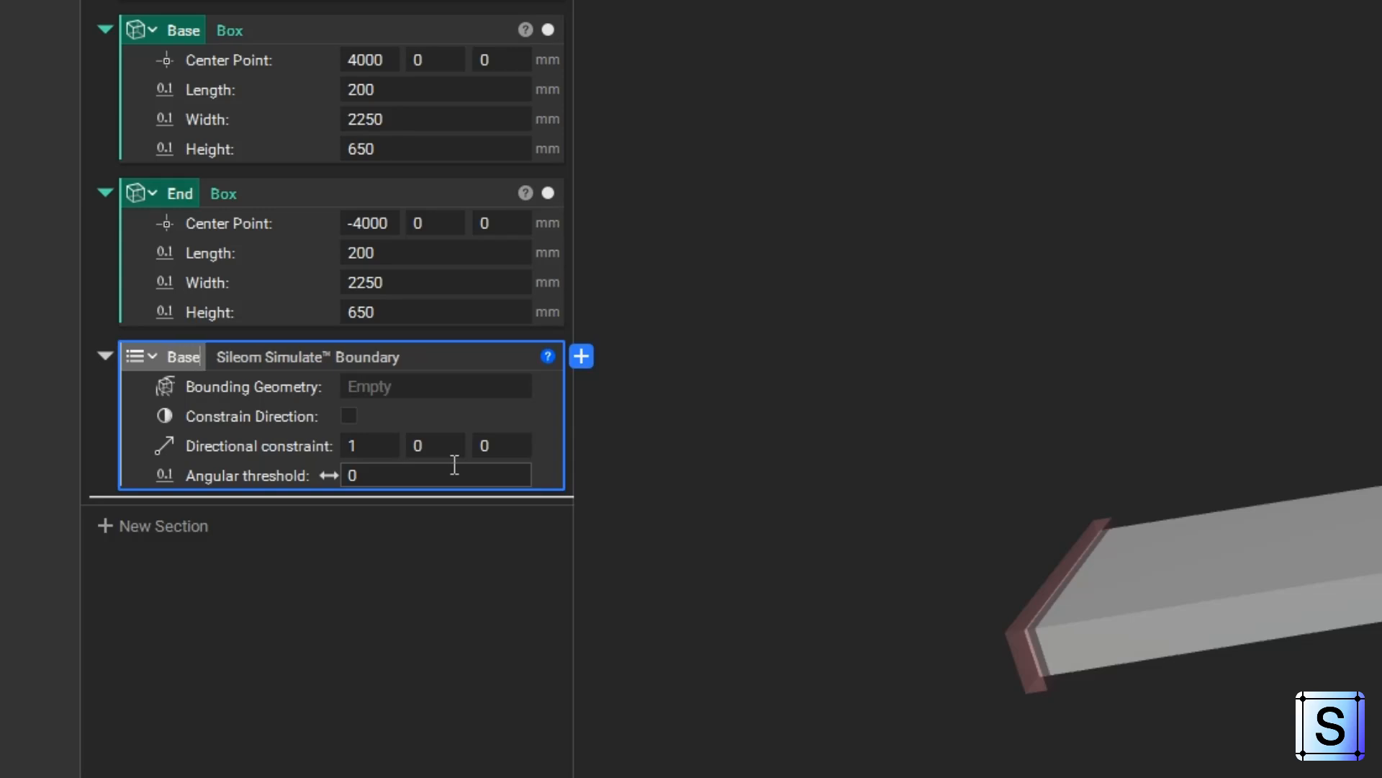
{"action": "type", "text": " Boundary"}
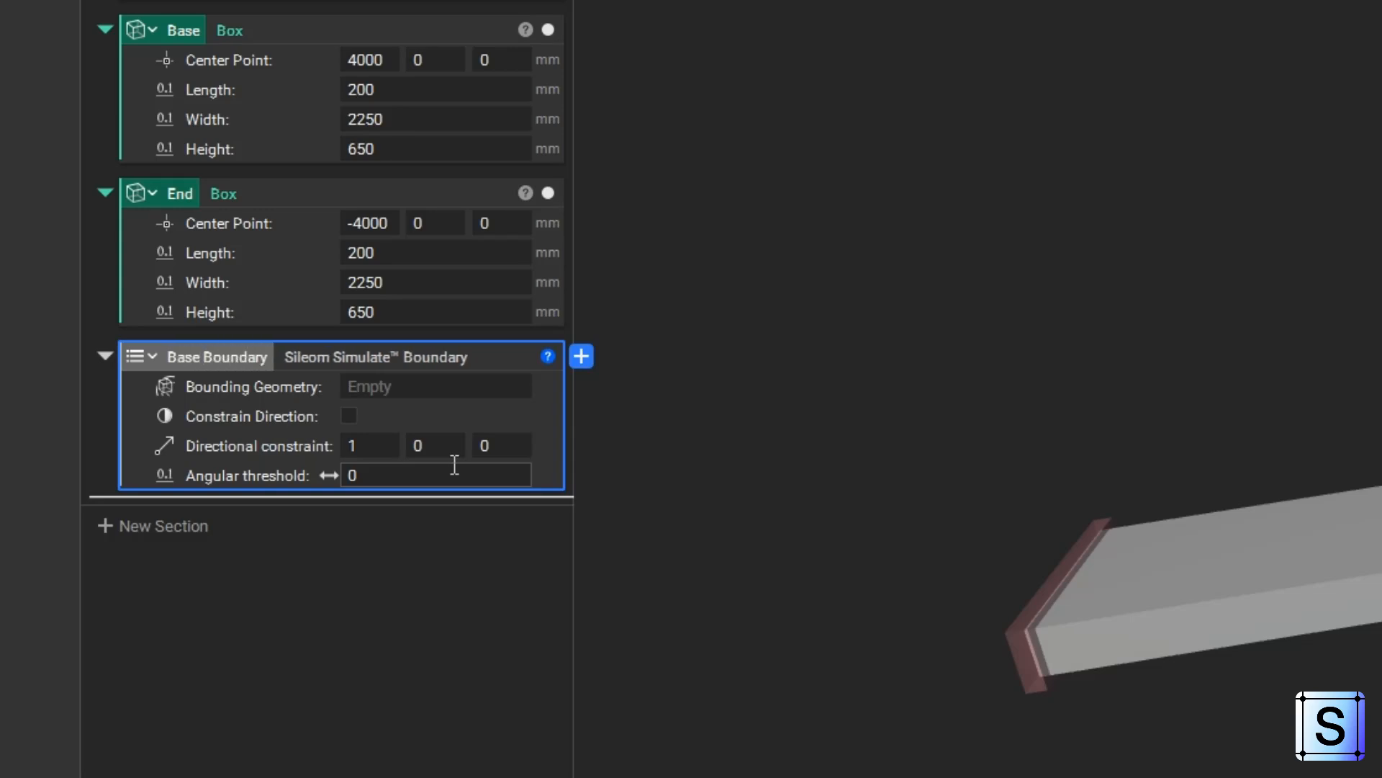
Assign the Base box as the bounding geometry of Base Boundary
{"action": "left_click", "coordinate": [410, 379]}
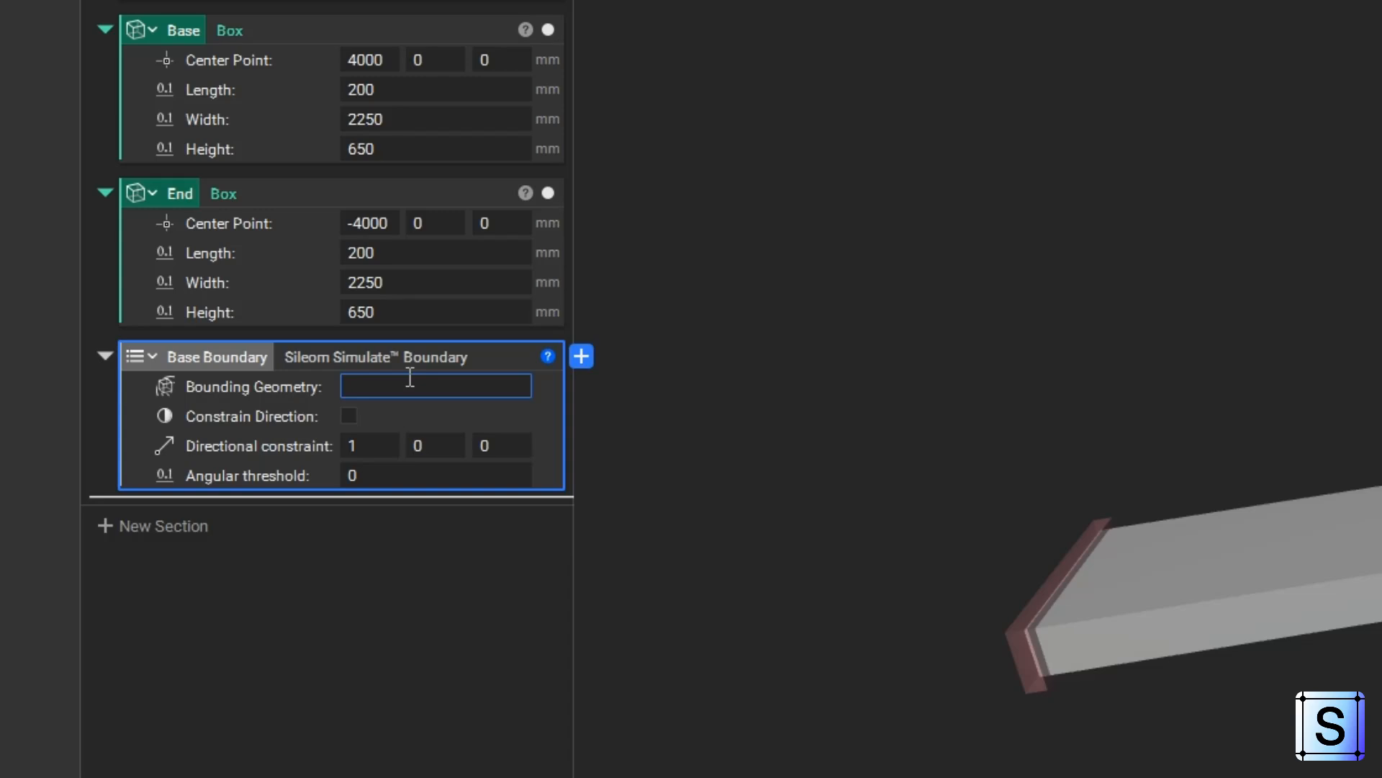
{"action": "type", "text": "Base"}
{"action": "key", "text": "Return"}
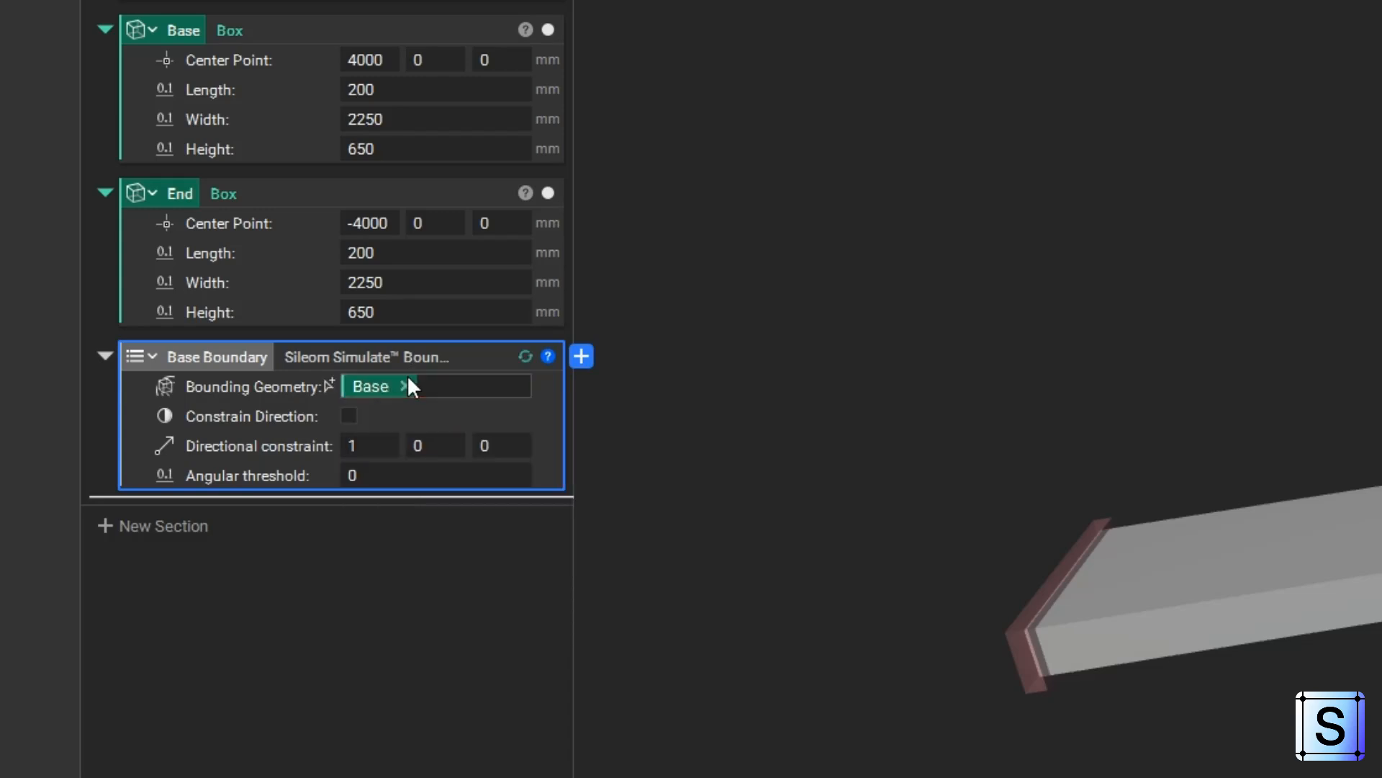
Enable Constrain Direction on Base Boundary and set its angular threshold to 30
{"action": "middle_click_drag", "start_coordinate": [1078, 552], "coordinate": [1157, 555]}
{"action": "scroll", "coordinate": [1061, 612], "scroll_direction": "up", "scroll_amount": 4}
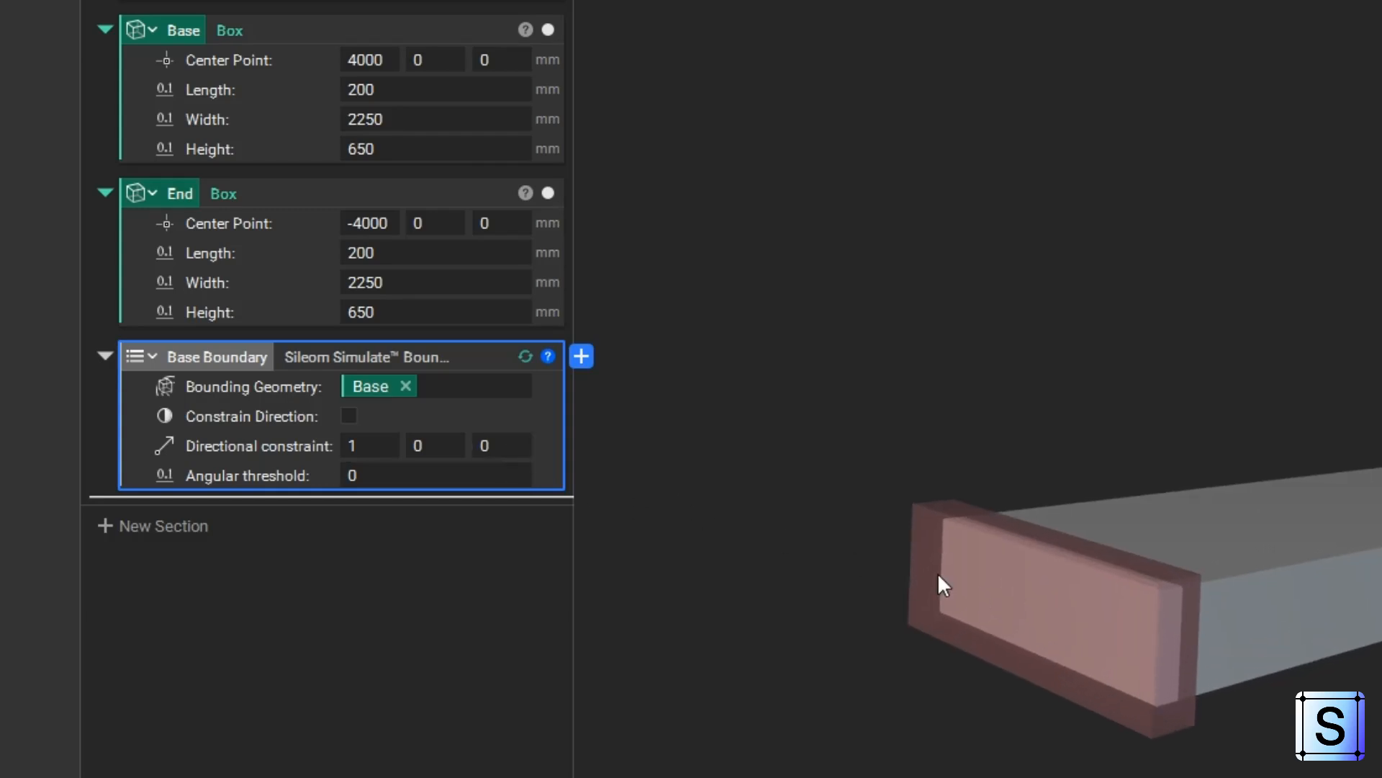
{"action": "middle_click_drag", "start_coordinate": [1062, 590], "coordinate": [987, 524]}
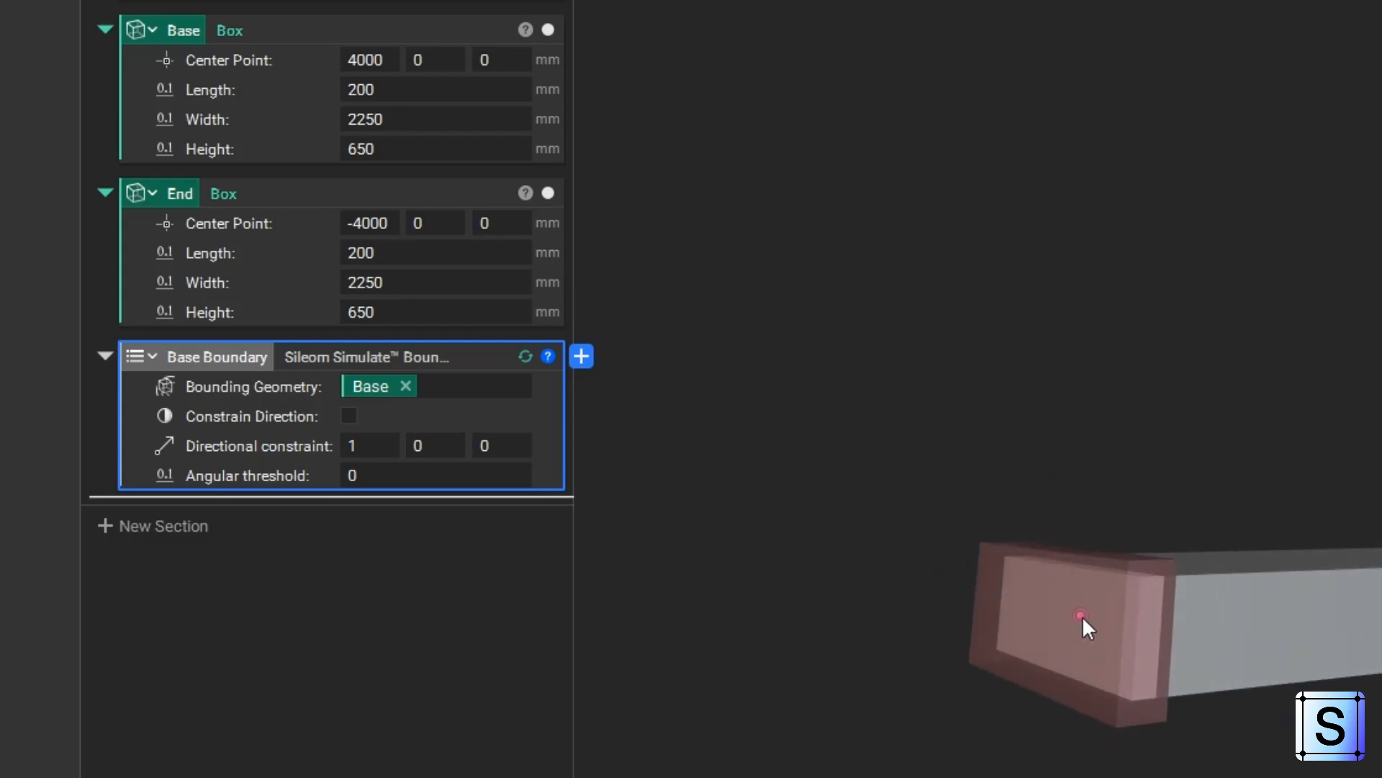
{"action": "middle_click_drag", "start_coordinate": [1082, 616], "coordinate": [1098, 612]}
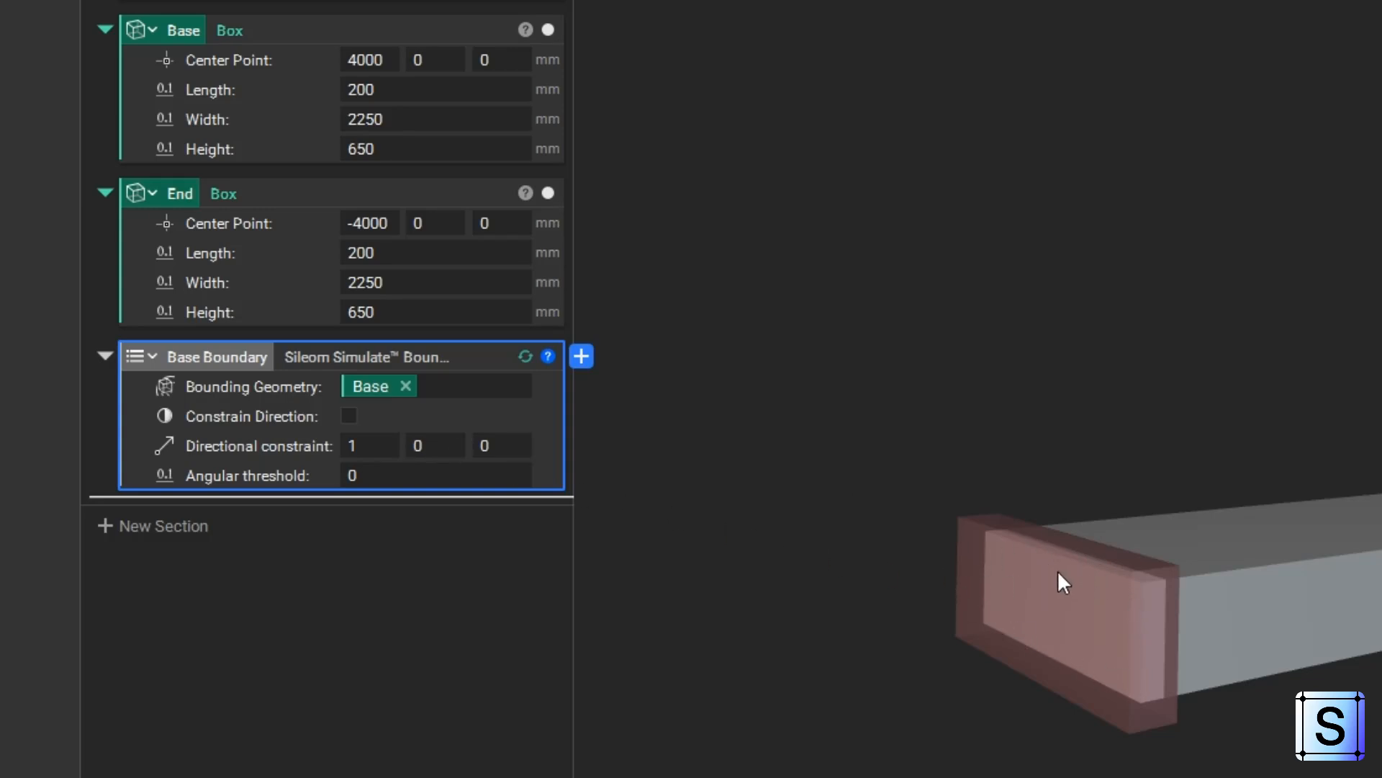
{"action": "middle_click_drag", "start_coordinate": [1112, 590], "coordinate": [1041, 596]}
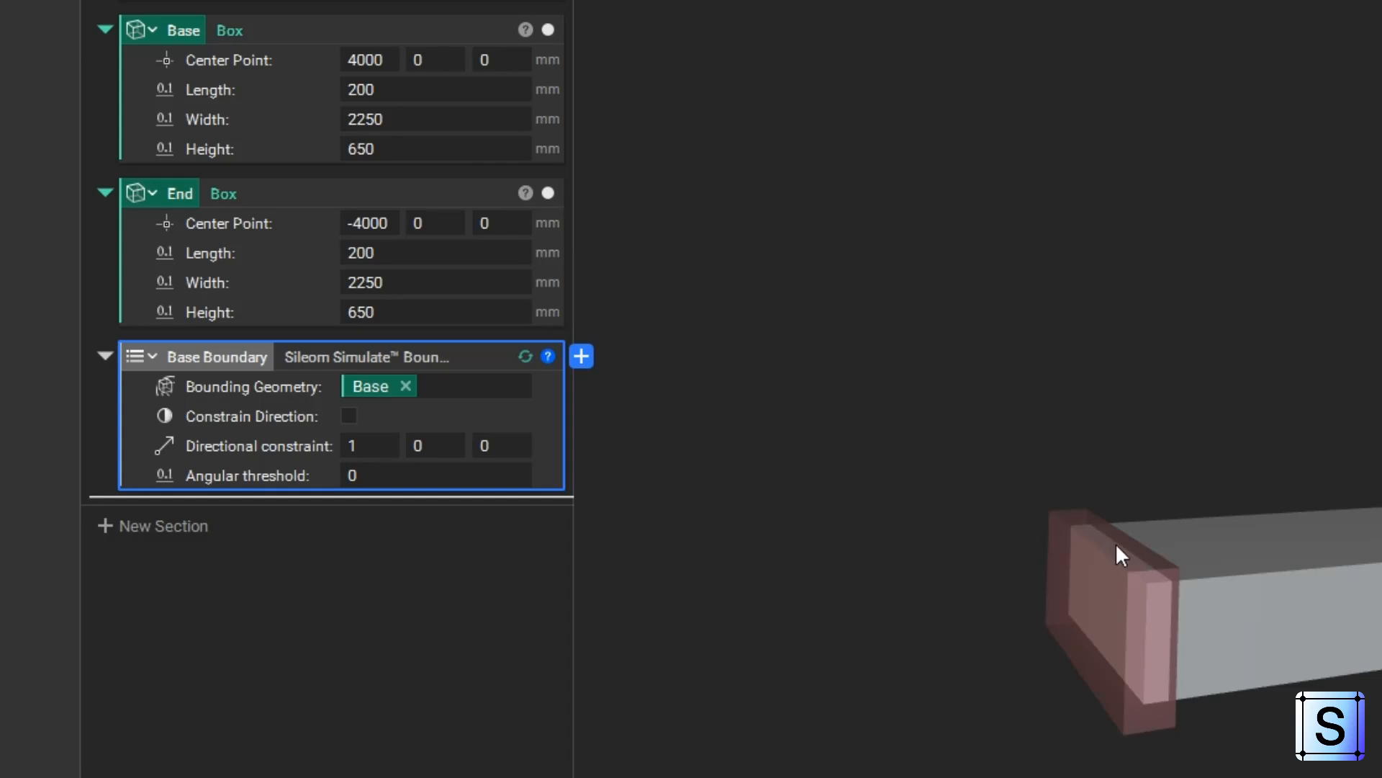
{"action": "middle_click_drag", "start_coordinate": [1168, 626], "coordinate": [1228, 609]}
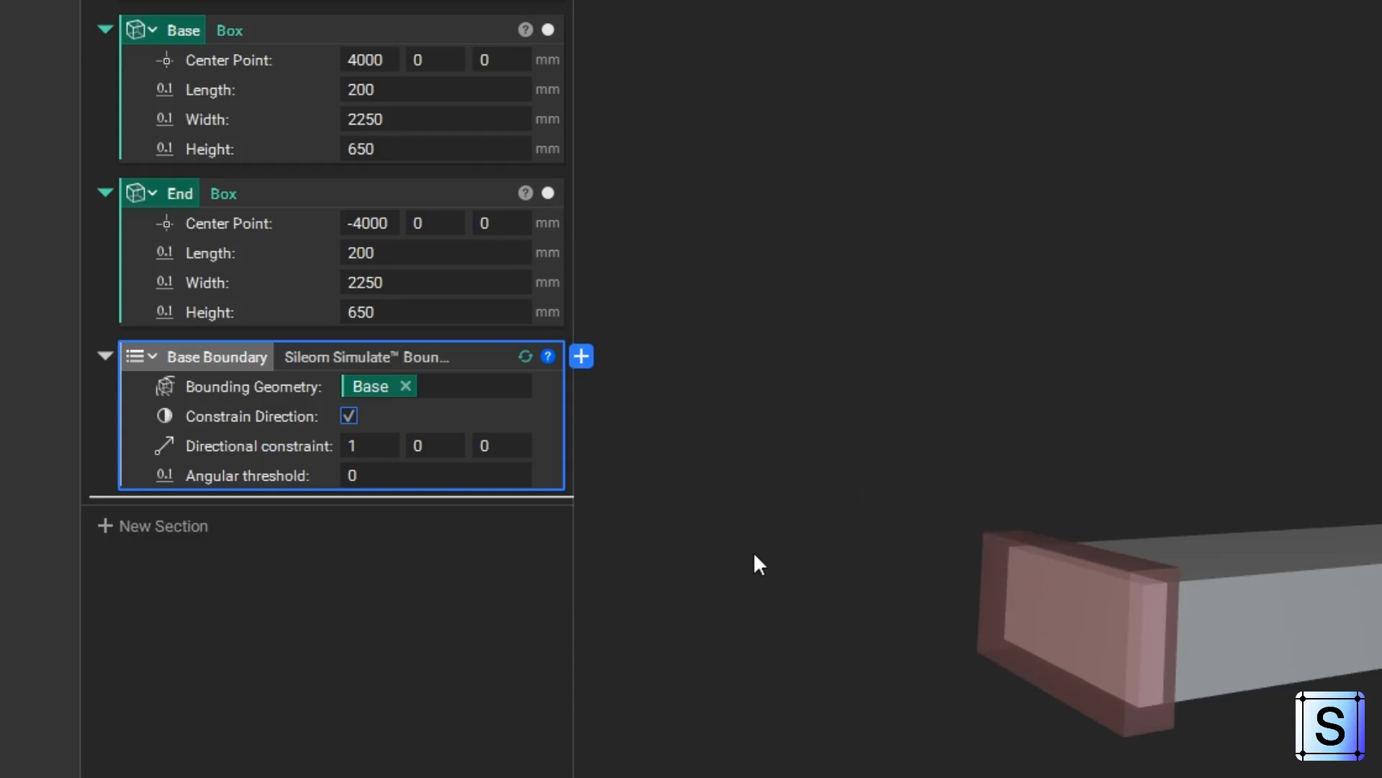
{"action": "left_click", "coordinate": [392, 475]}
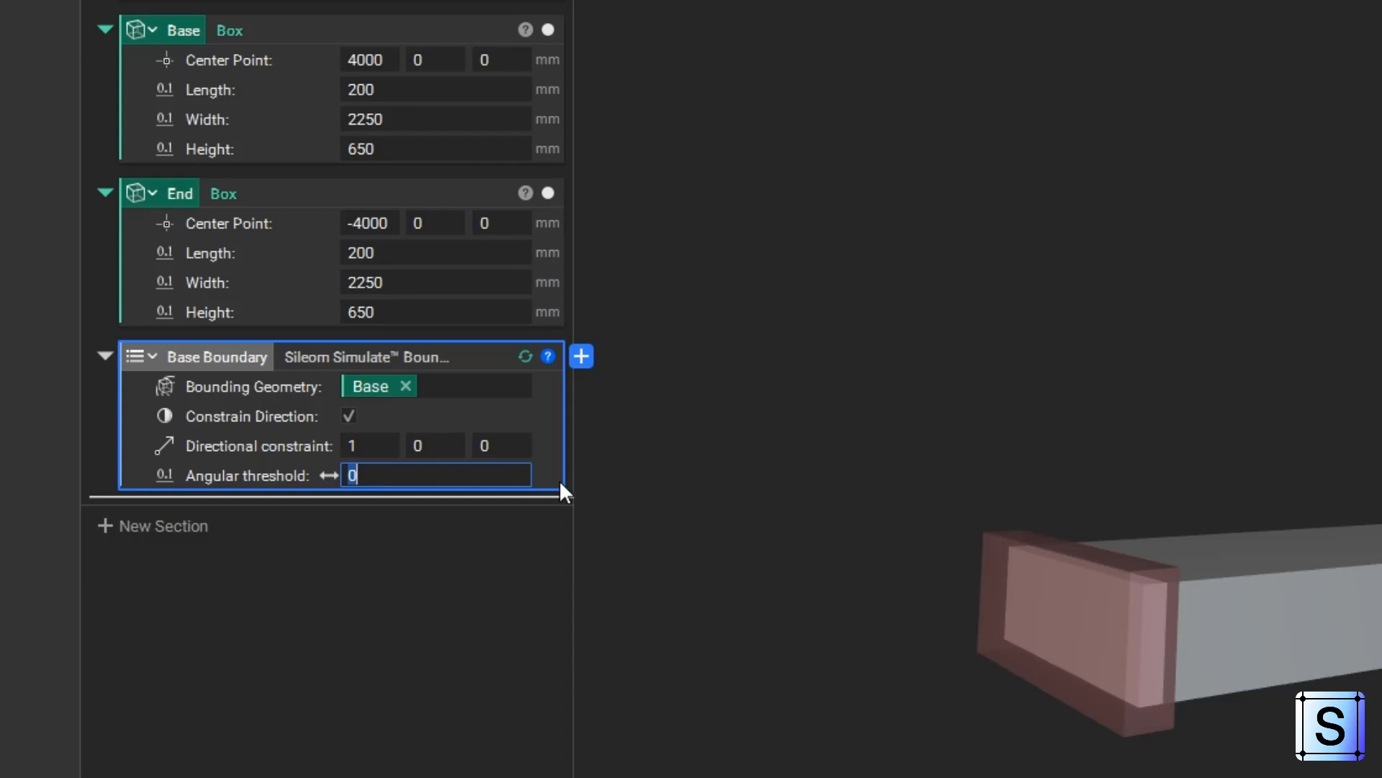
{"action": "type", "text": "30"}
{"action": "key", "text": "Return"}
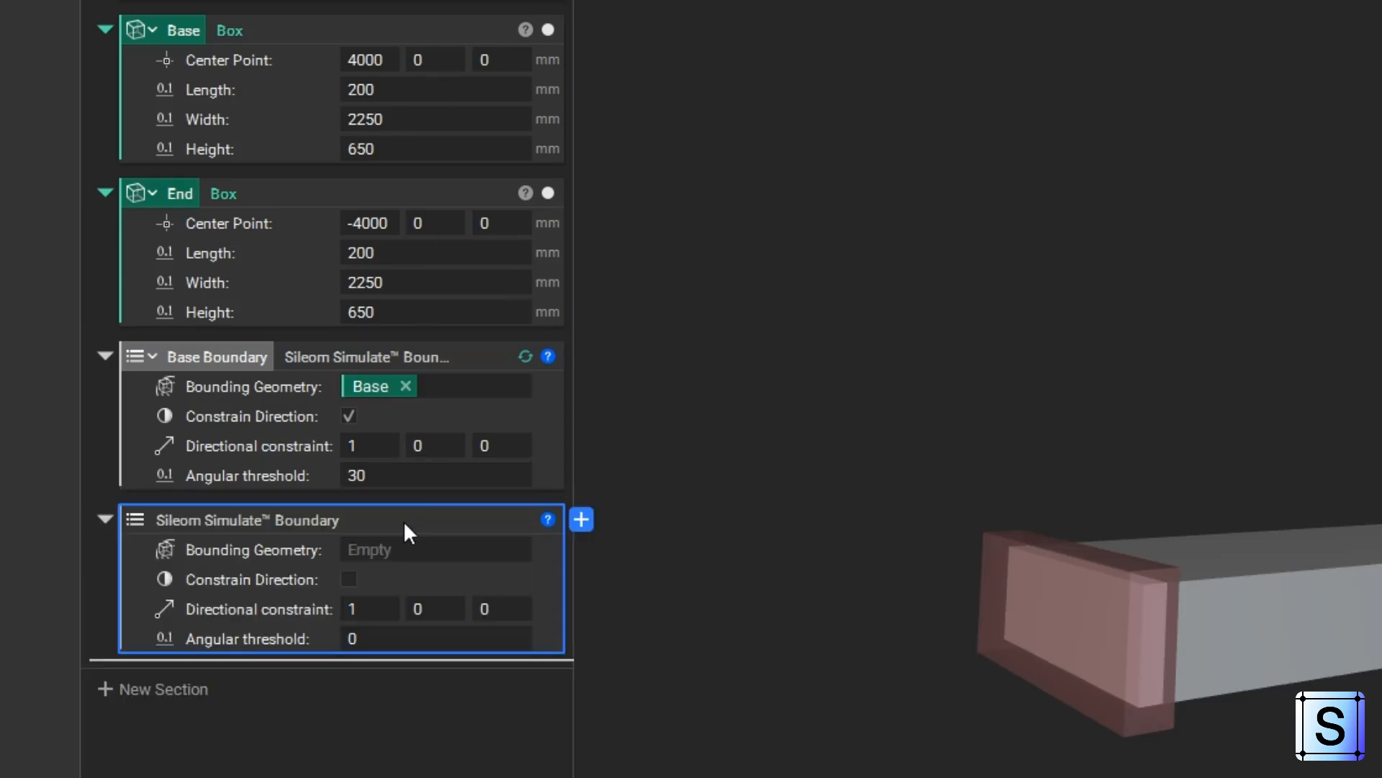
Make a second Sileom Simulate Boundary block a variable named End Boundary, with the End box as its bounding geometry
{"action": "right_click", "coordinate": [229, 517]}
{"action": "left_click", "coordinate": [313, 634]}
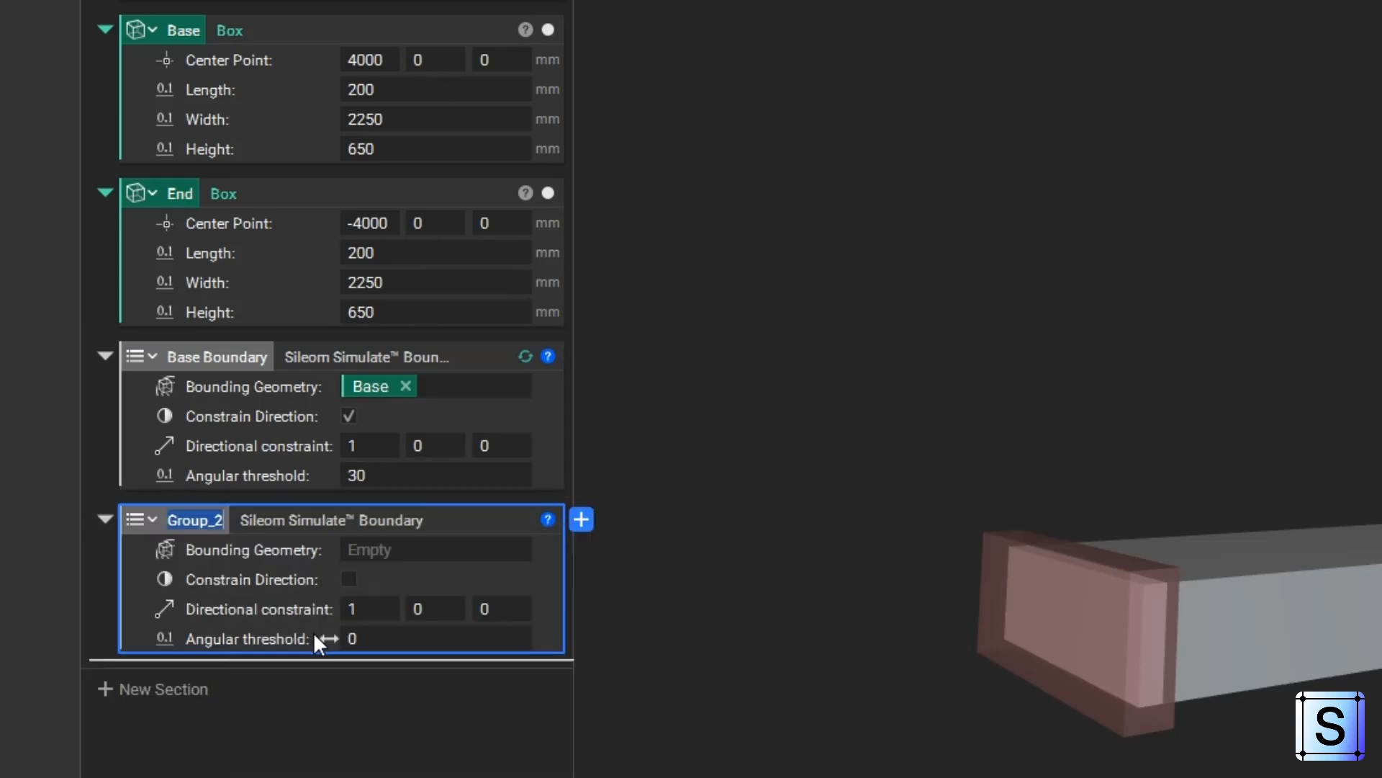
{"action": "type", "text": "End Boundary"}
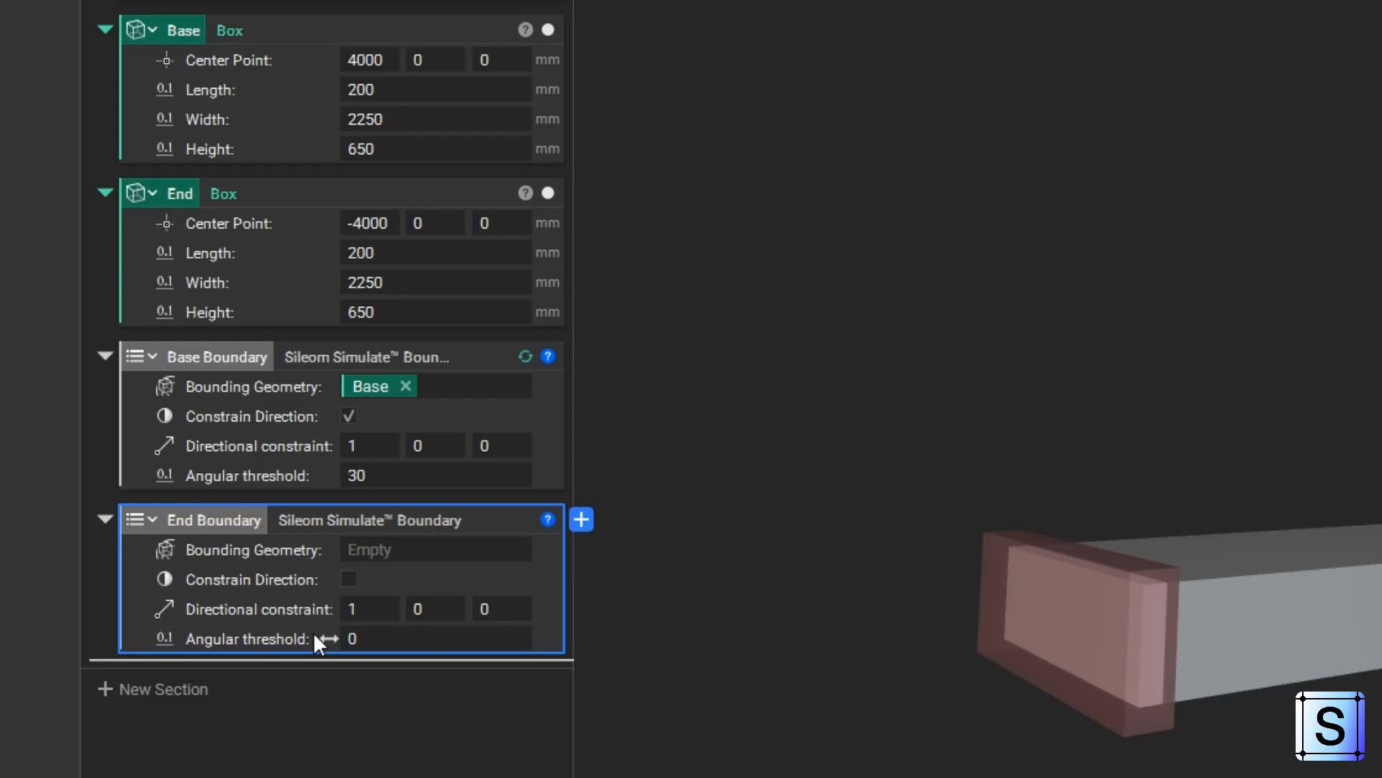
{"action": "left_click", "coordinate": [369, 551]}
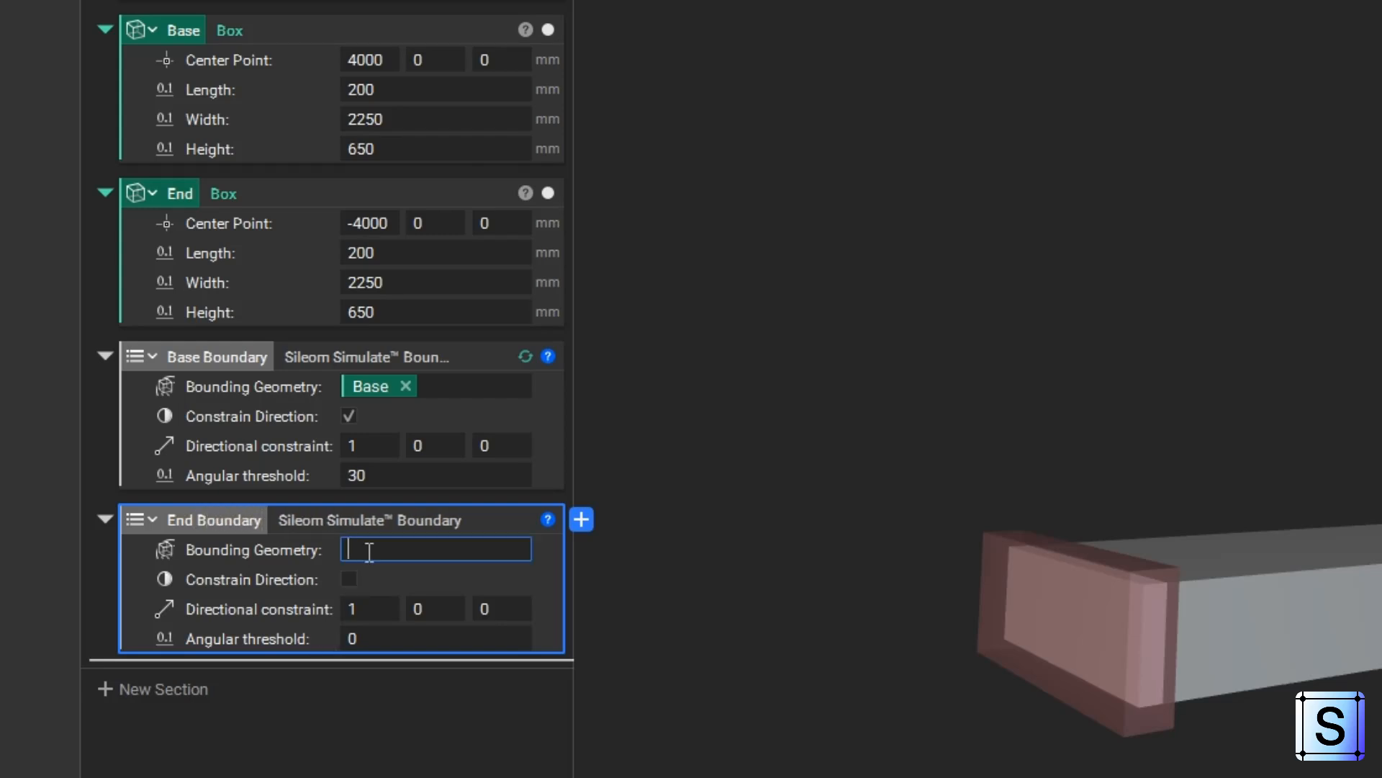
{"action": "type", "text": "End"}
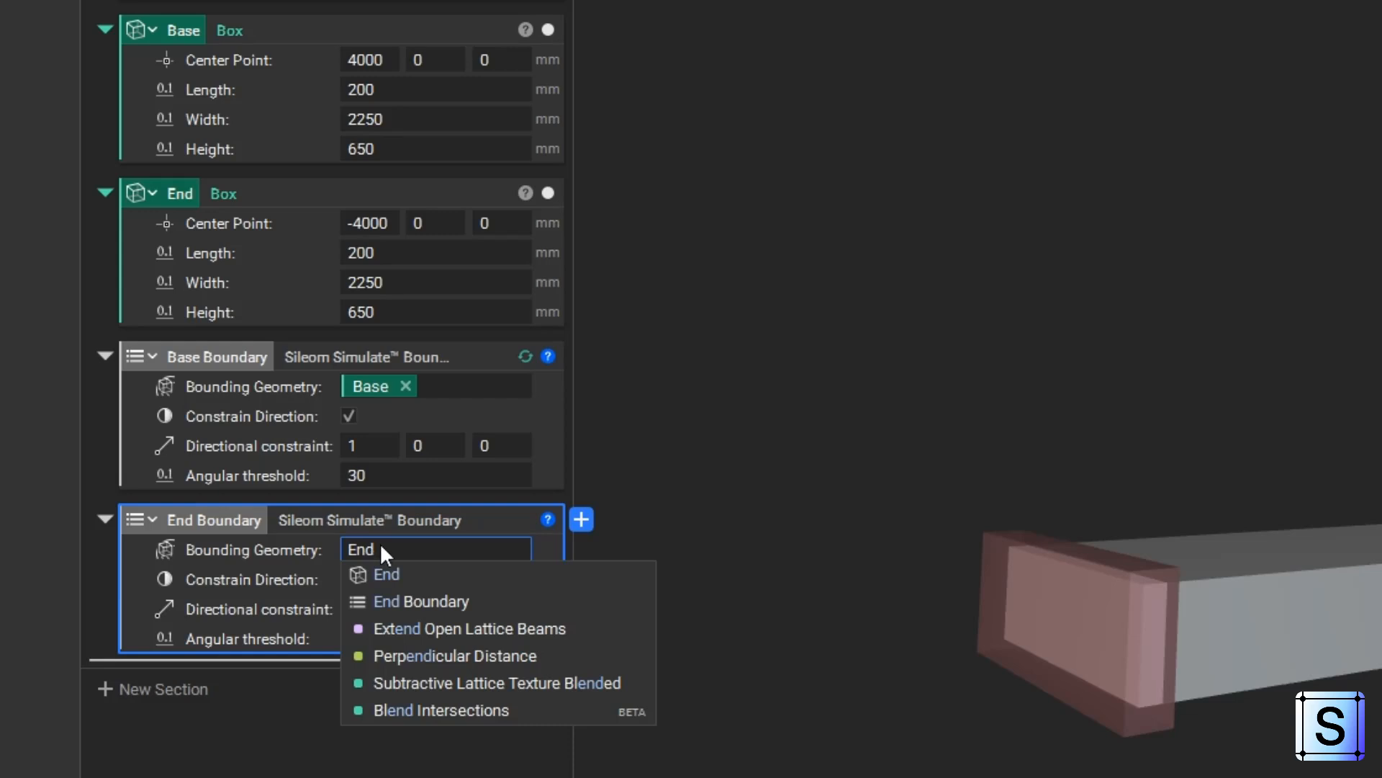
{"action": "left_click", "coordinate": [459, 524]}
Constrain the direction of End Boundary to -1, 0, 0 with an angular threshold of 30
{"action": "left_click", "coordinate": [352, 581]}
{"action": "left_click", "coordinate": [360, 609]}
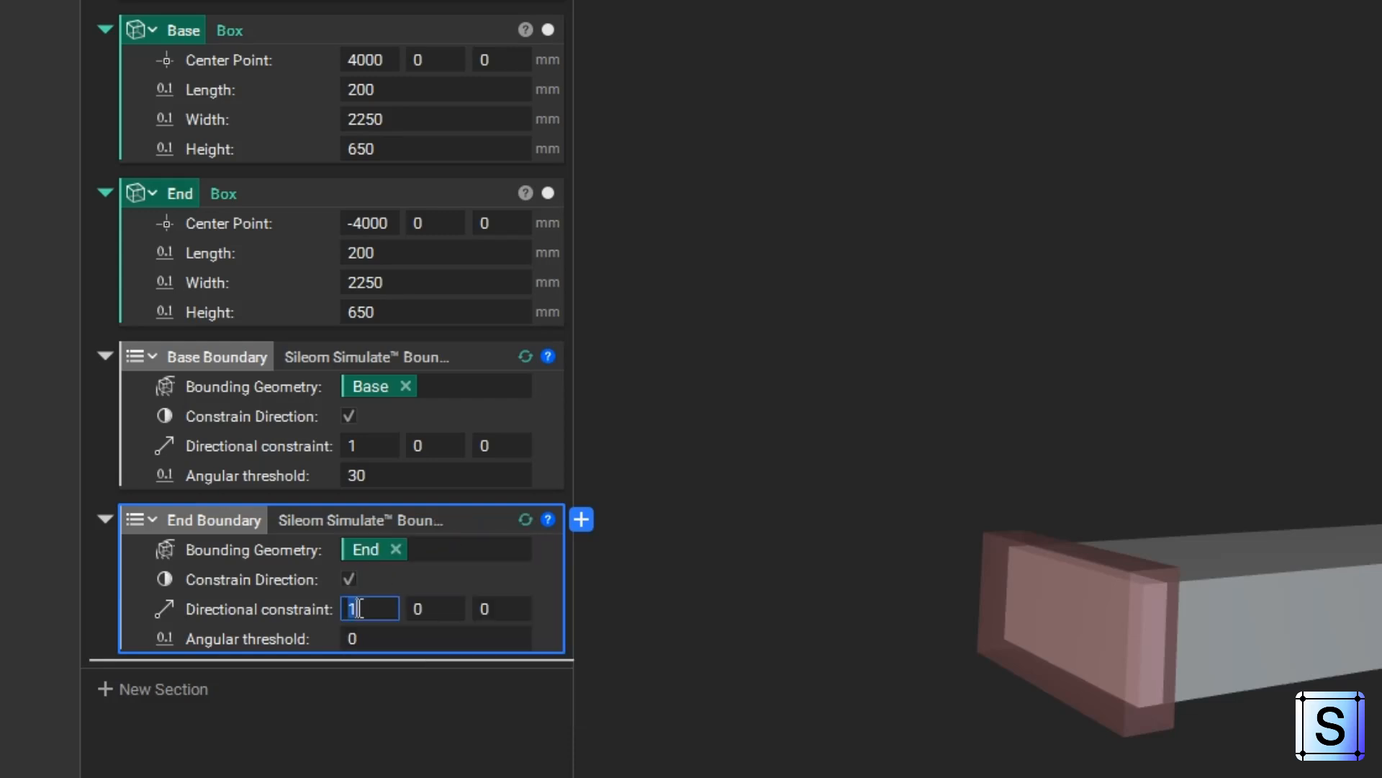
{"action": "key", "text": "Home"}
{"action": "type", "text": "-"}
{"action": "left_click", "coordinate": [394, 636]}
{"action": "type", "text": "30"}
{"action": "key", "text": "Return"}
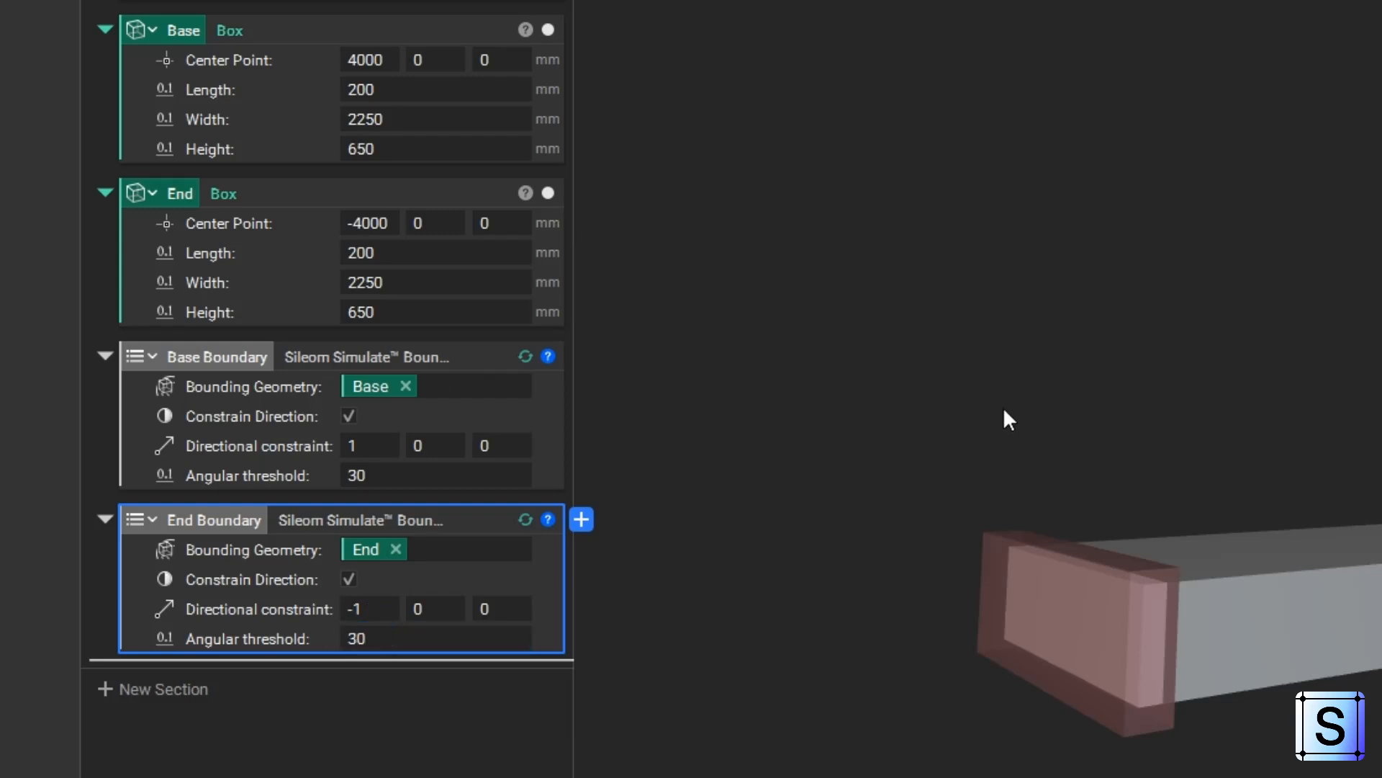
Add a Sileom Simulate Displacement Restraint block and insert a Temporary Directory block above it
{"action": "middle_click_drag", "start_coordinate": [936, 360], "coordinate": [951, 417]}
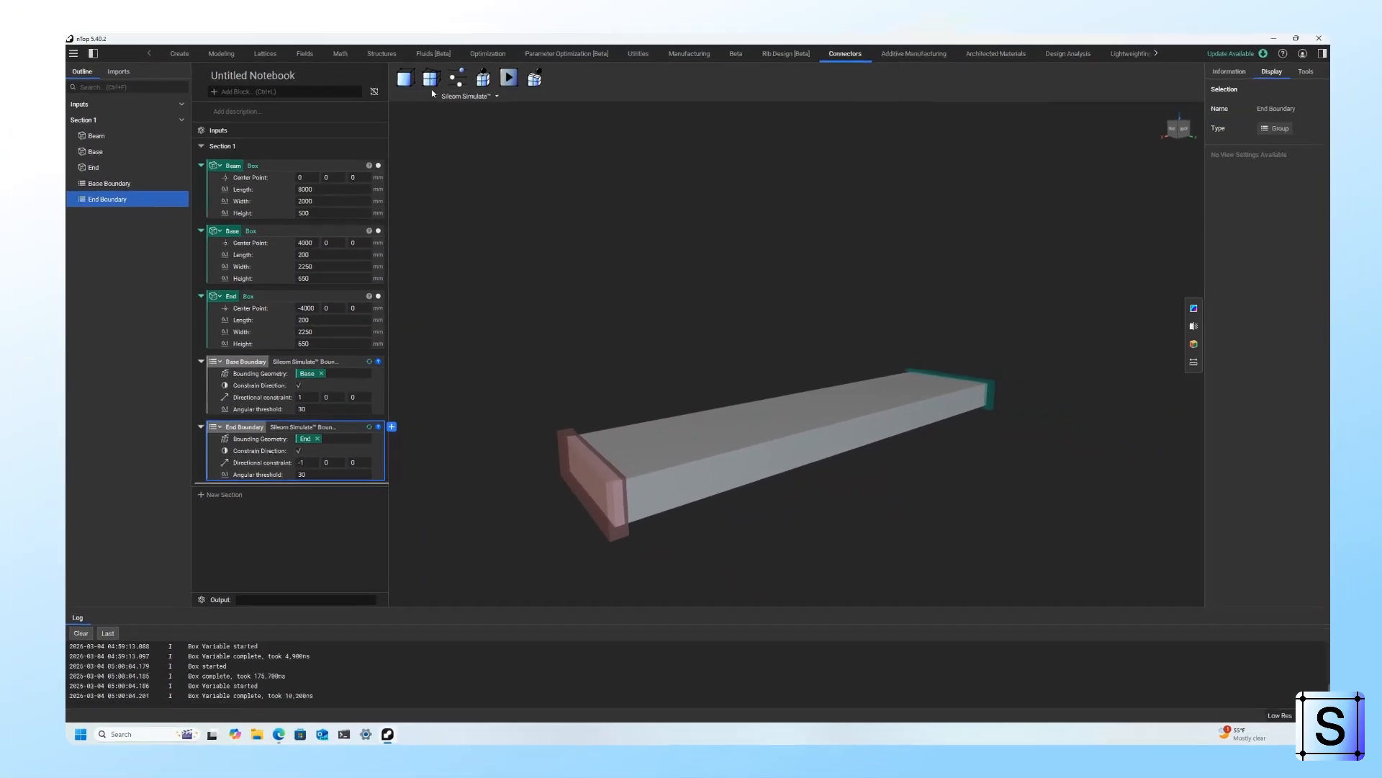
{"action": "left_click", "coordinate": [429, 84]}
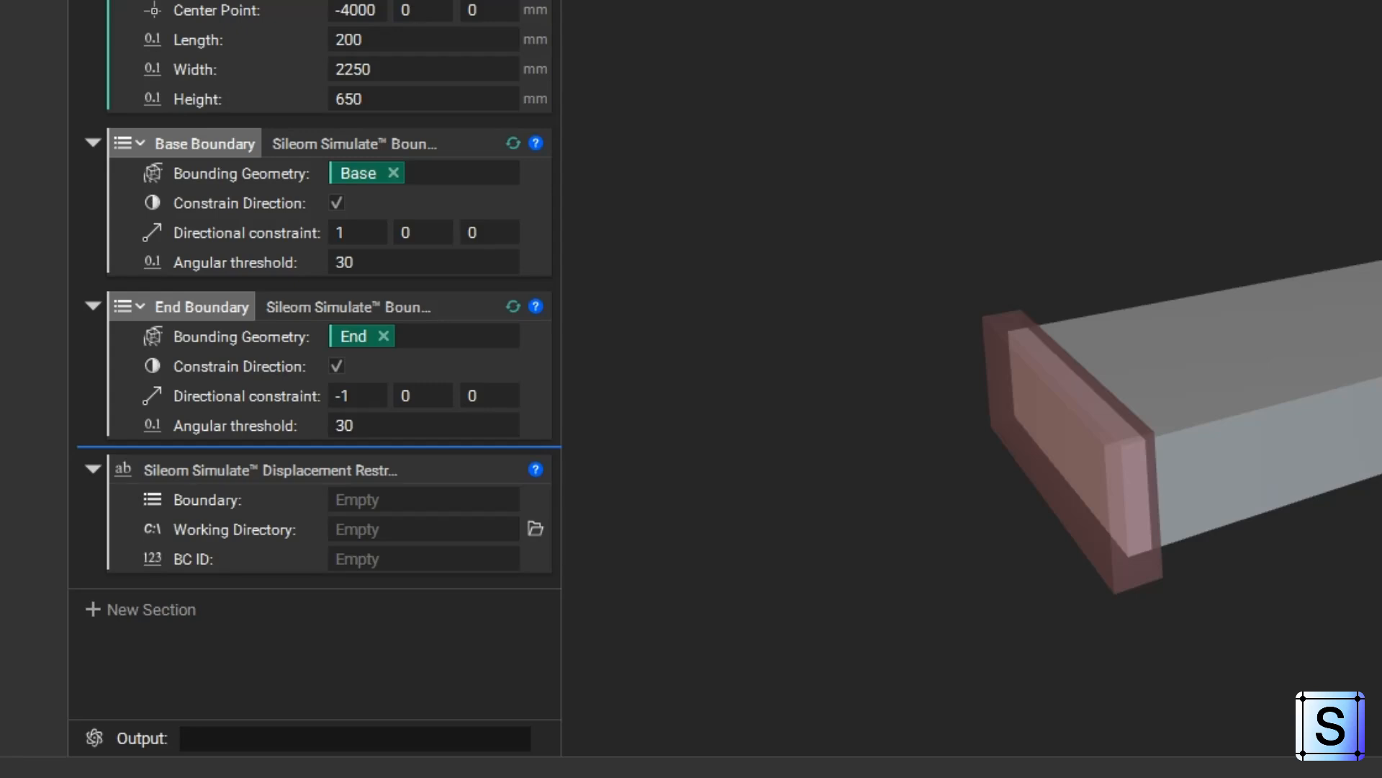
{"action": "key", "text": "Return"}
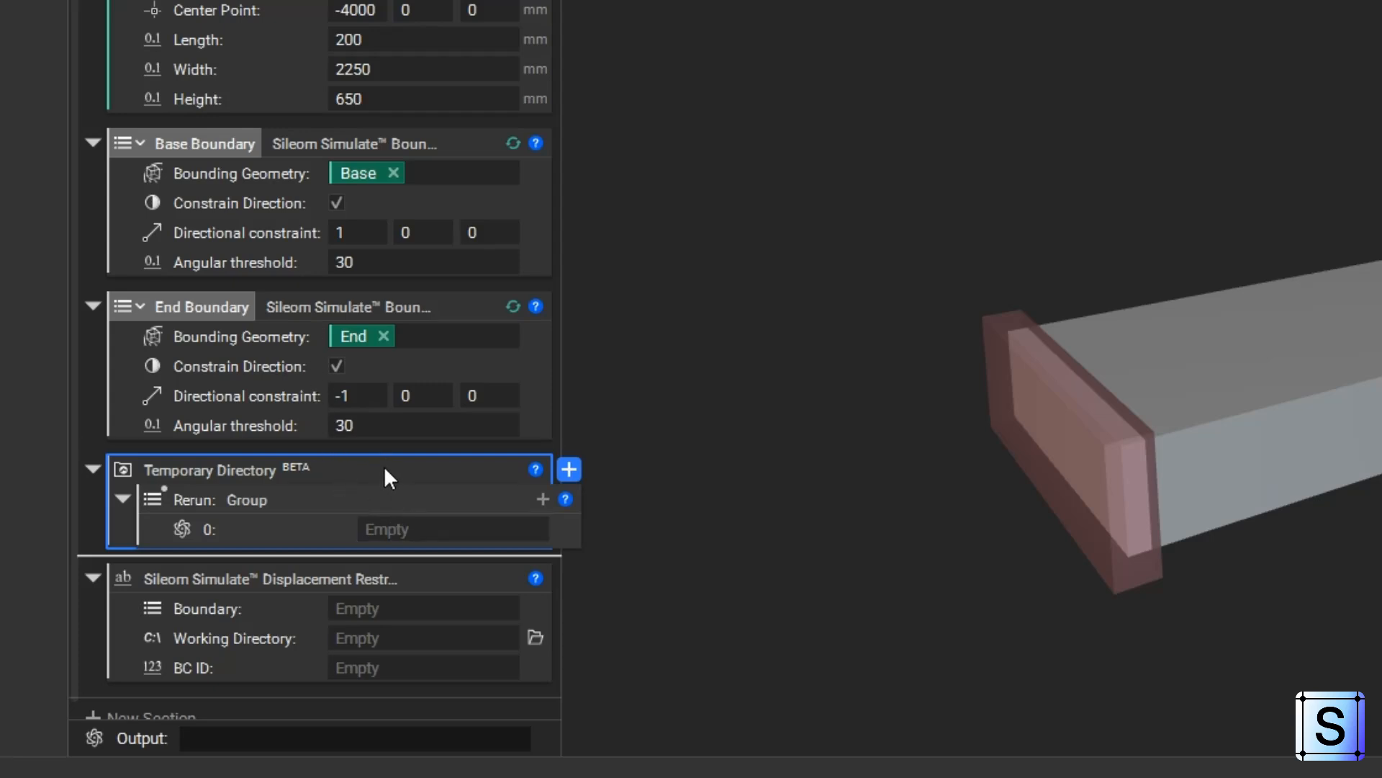
Set the first entry of the Temporary Directory's Rerun group to the End box
{"action": "left_click", "coordinate": [394, 528]}
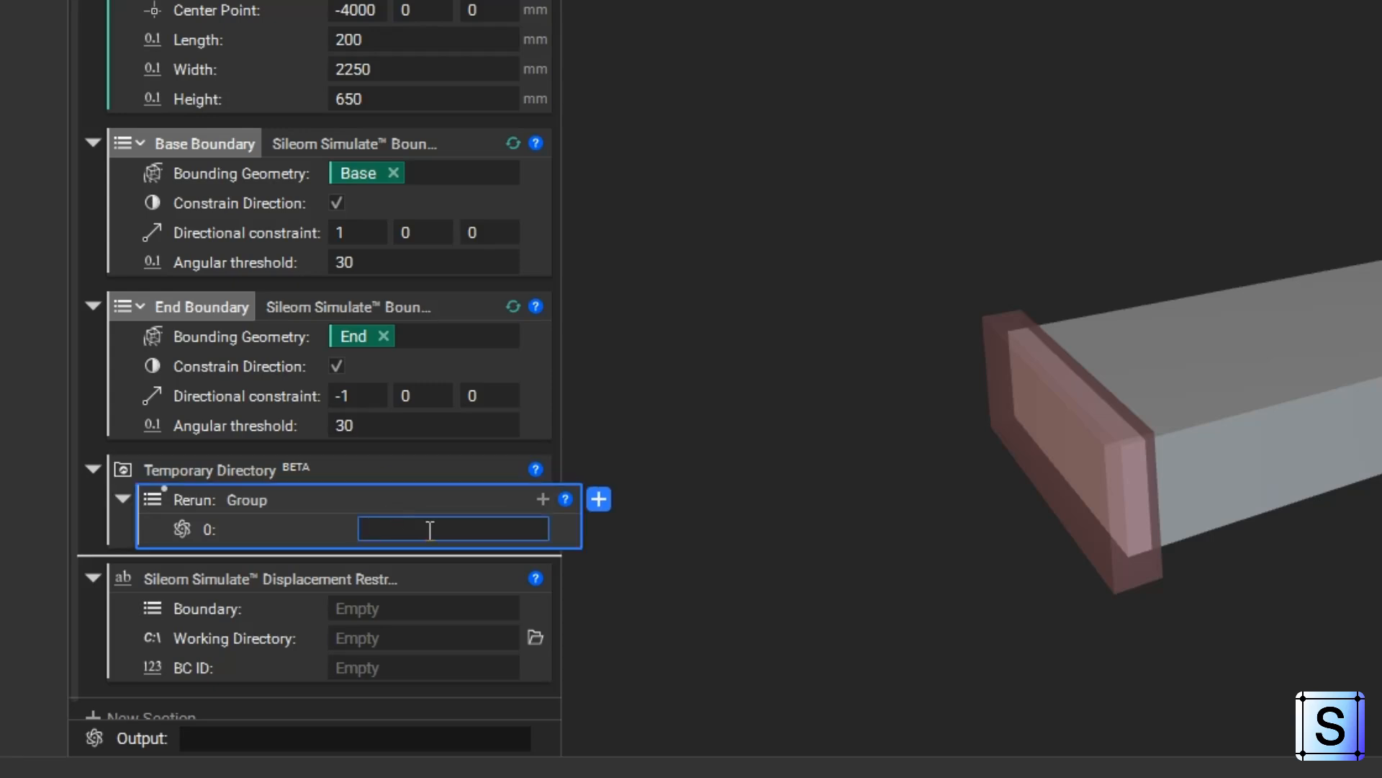
{"action": "type", "text": "End"}
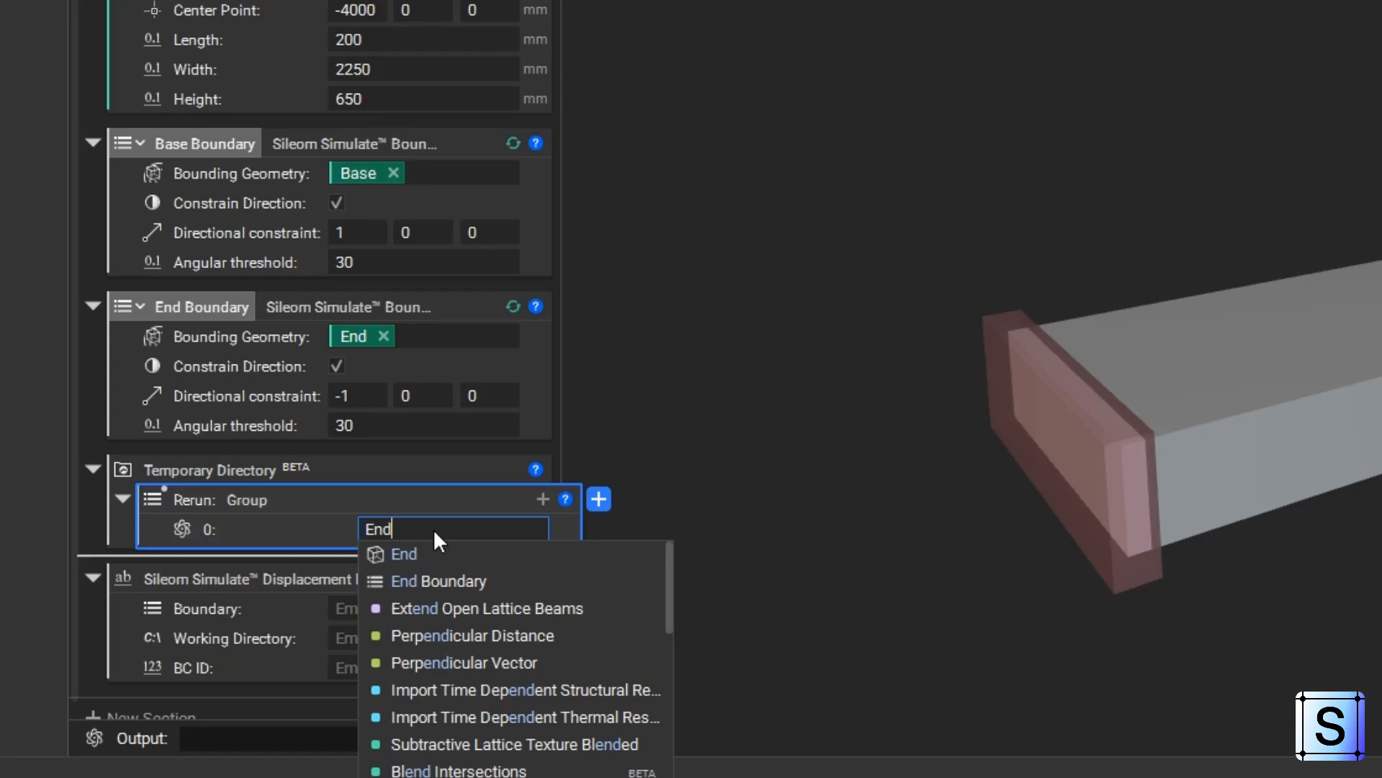
{"action": "left_click", "coordinate": [452, 549]}
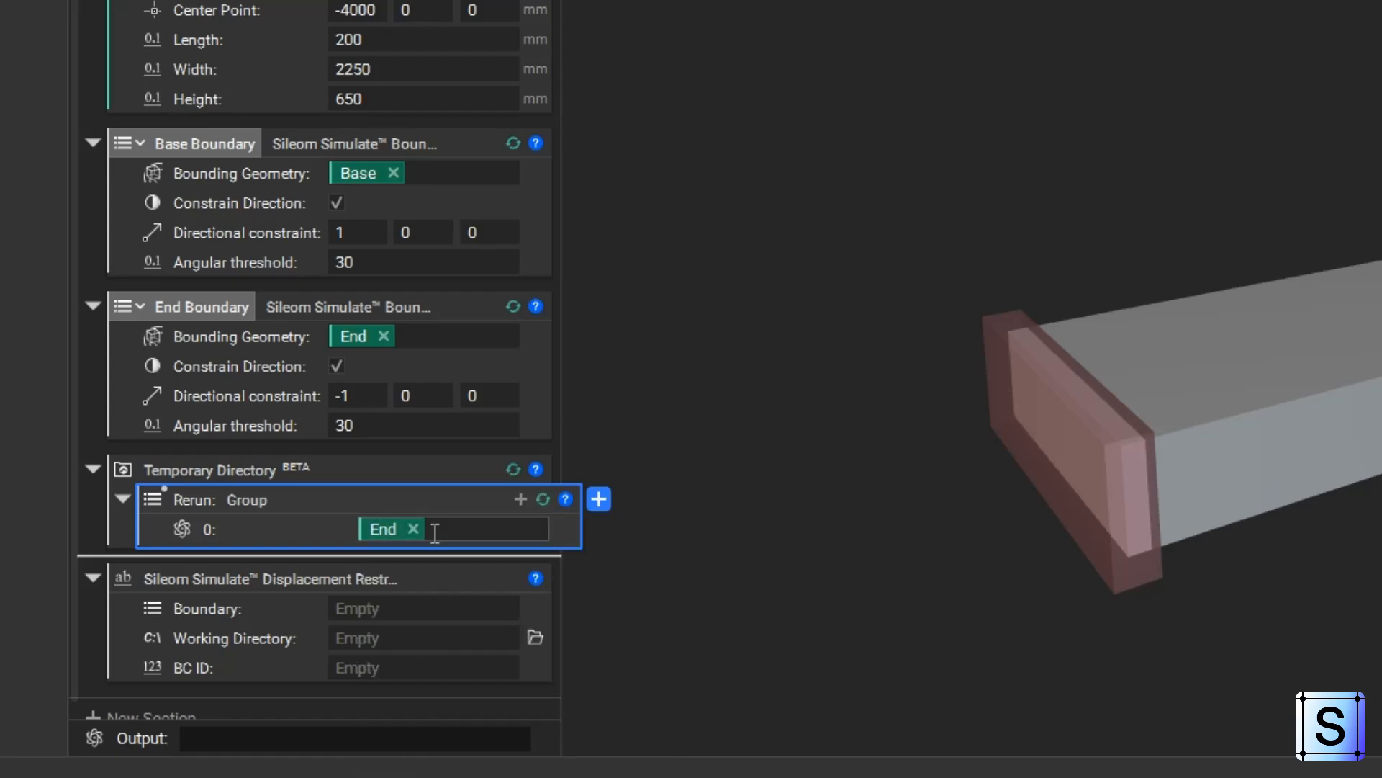
Set the boundary of the Displacement Restraint block to Base Boundary
{"action": "left_click", "coordinate": [397, 605]}
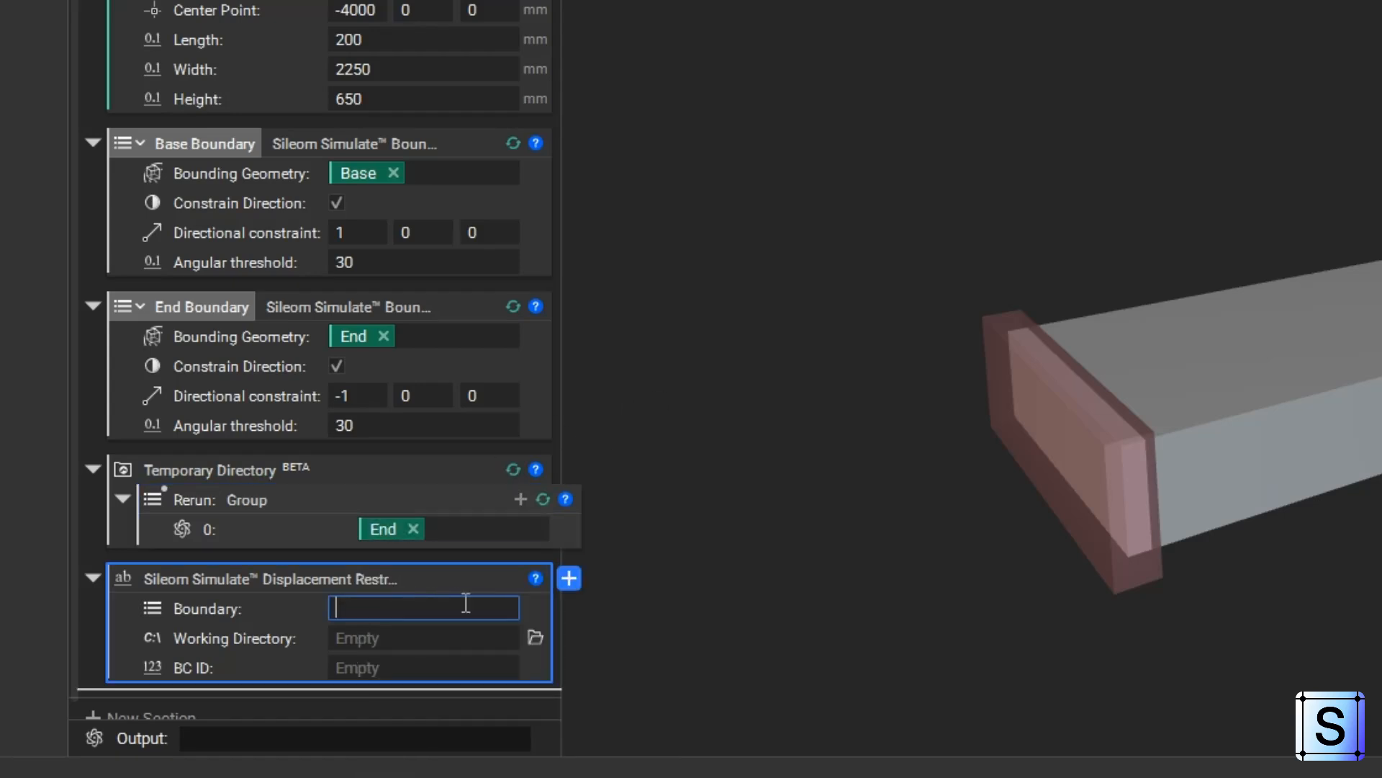
{"action": "type", "text": "Base"}
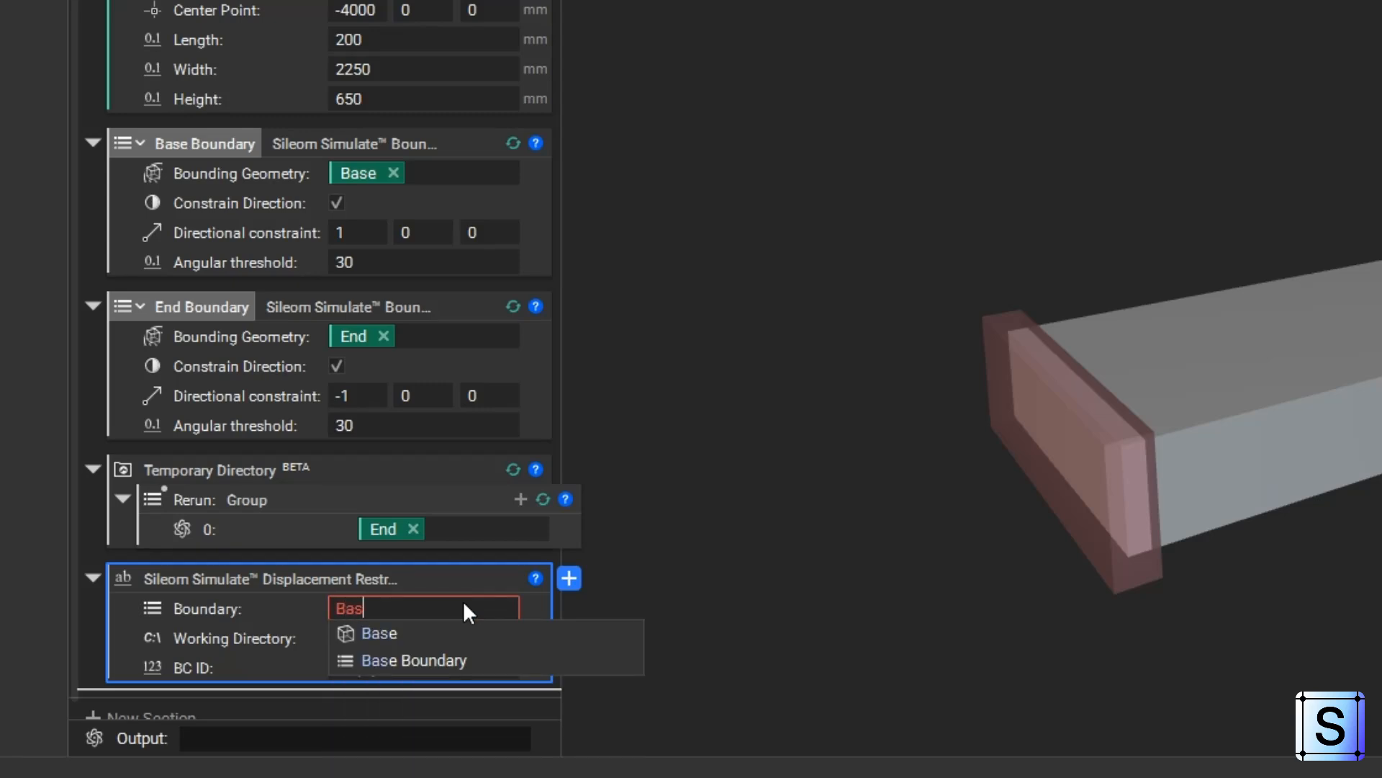
{"action": "left_click", "coordinate": [461, 657]}
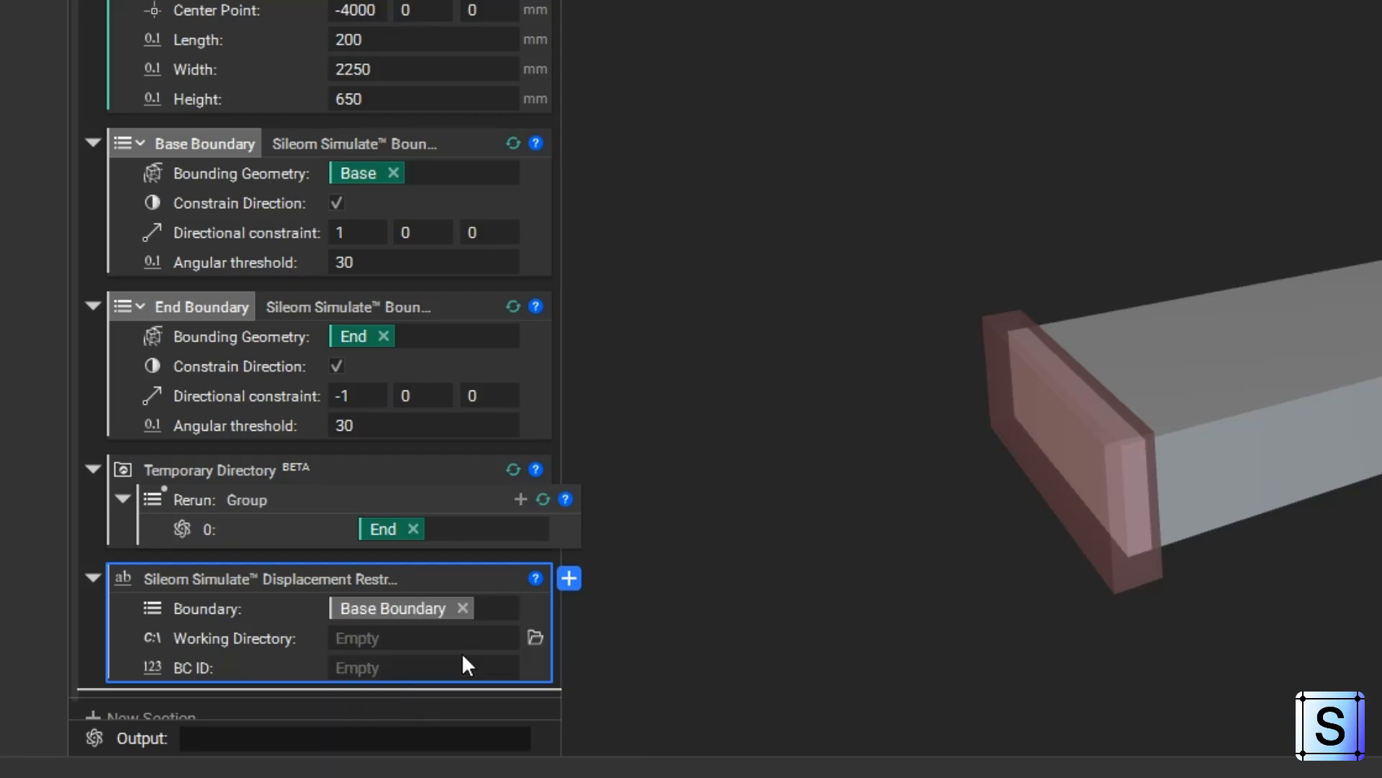
{"action": "left_click", "coordinate": [419, 638]}
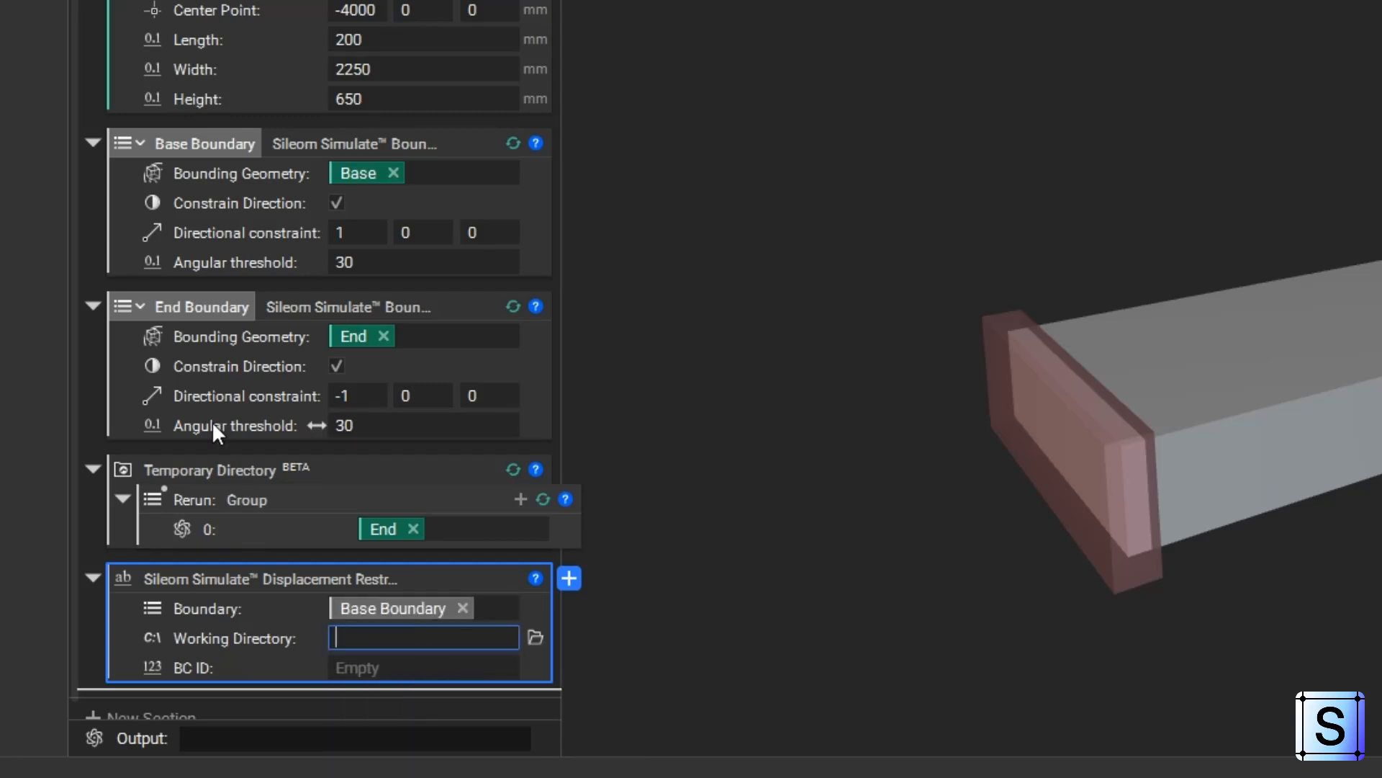
Make the Temporary Directory block a variable named Working Directory
{"action": "right_click", "coordinate": [211, 463]}
{"action": "left_click", "coordinate": [295, 578]}
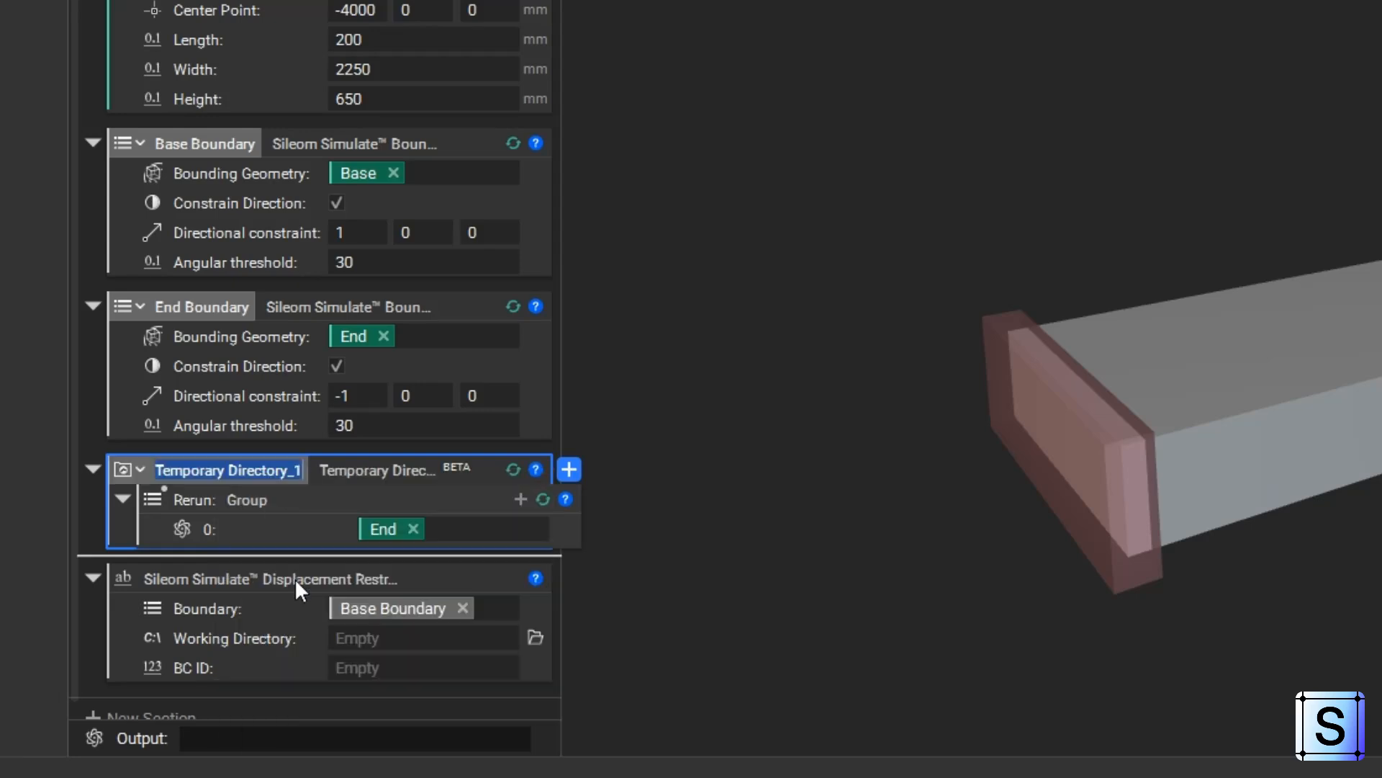
{"action": "type", "text": "Wor"}
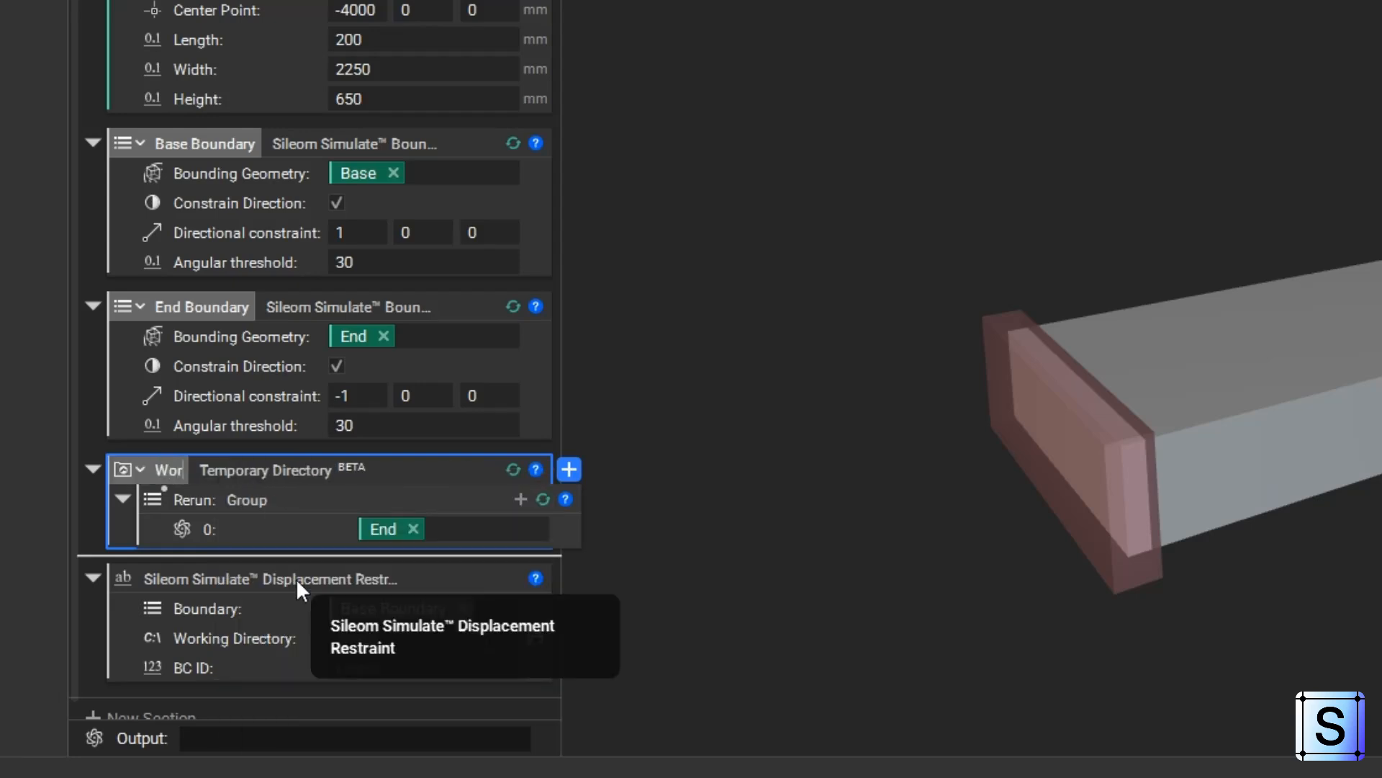
{"action": "type", "text": "king Directory"}
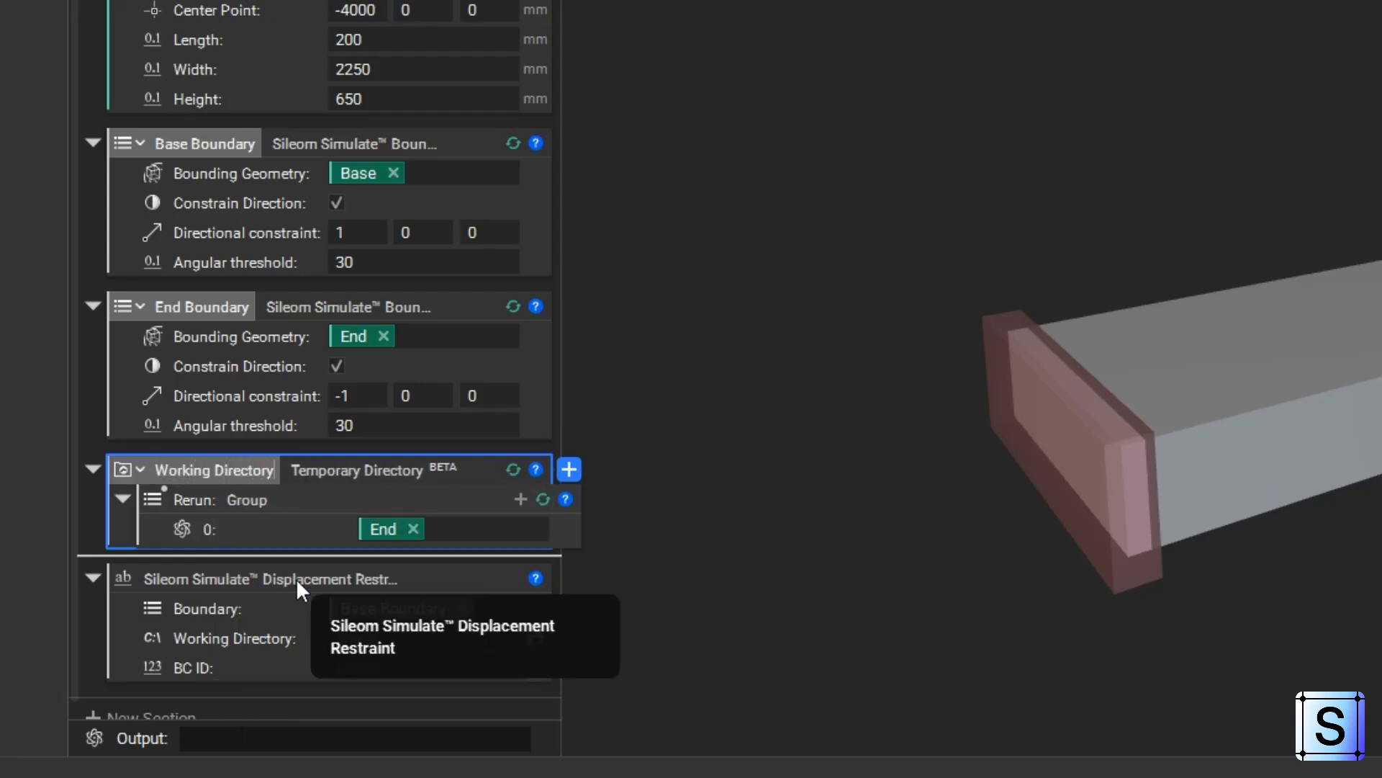
Set the Displacement Restraint block's working directory to the Working Directory variable and its BC ID to 0
{"action": "key", "text": "Return"}
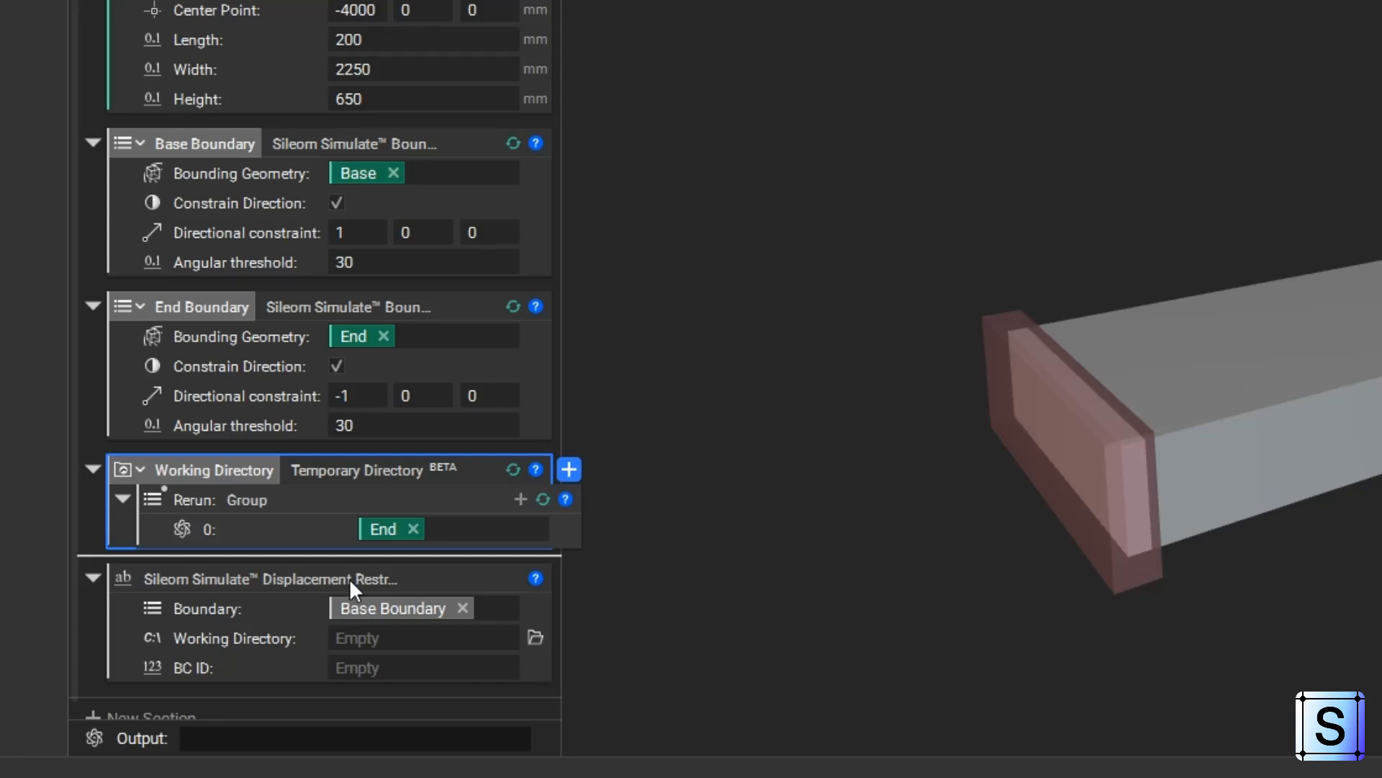
{"action": "left_click", "coordinate": [407, 640]}
{"action": "type", "text": "Work"}
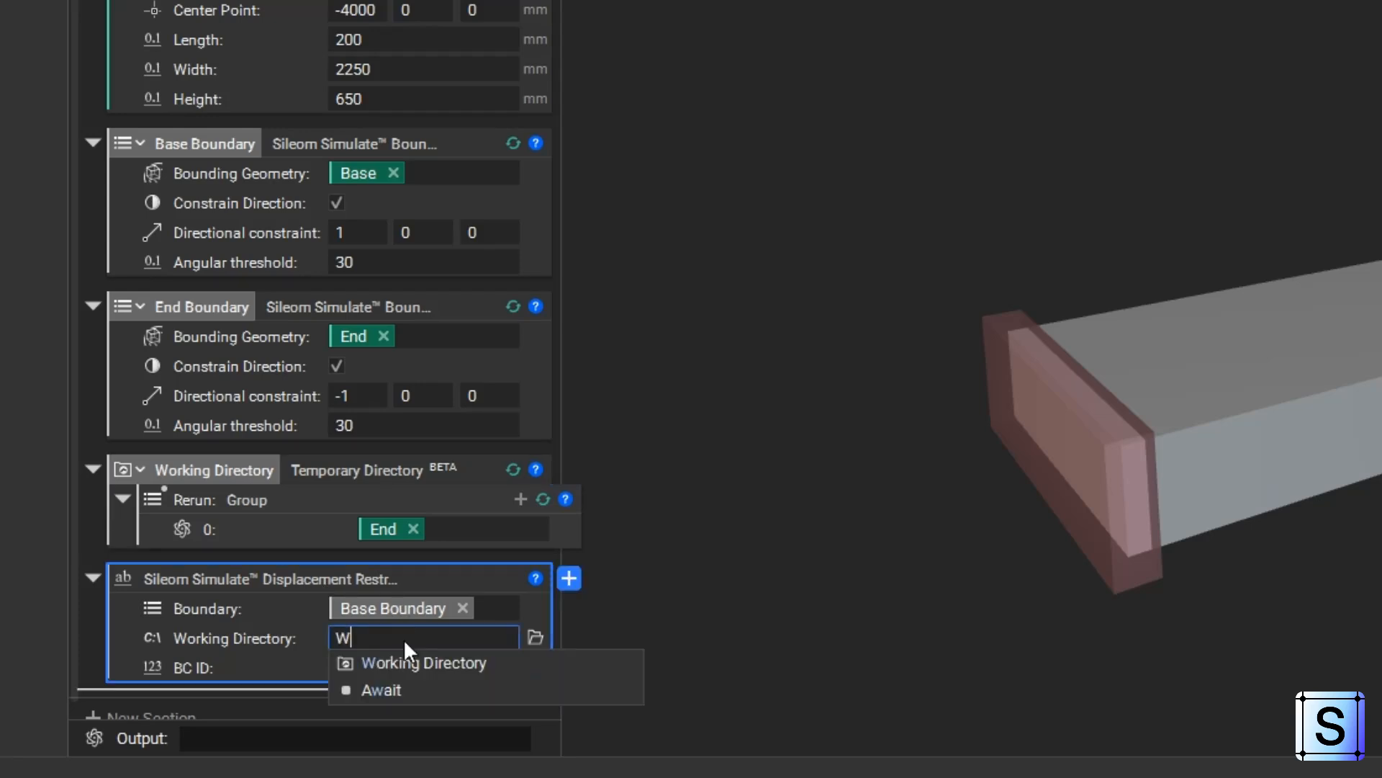
{"action": "left_click", "coordinate": [405, 661]}
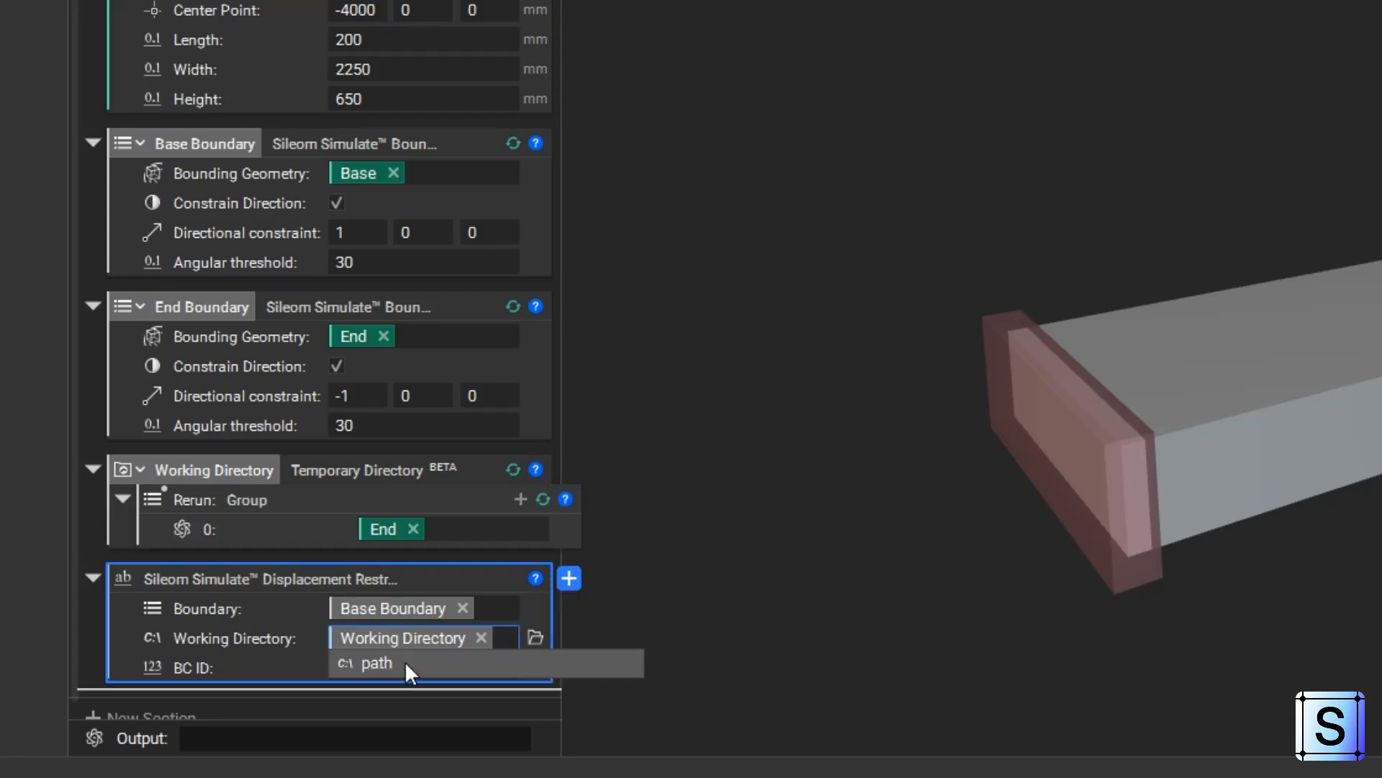
{"action": "left_click", "coordinate": [454, 668]}
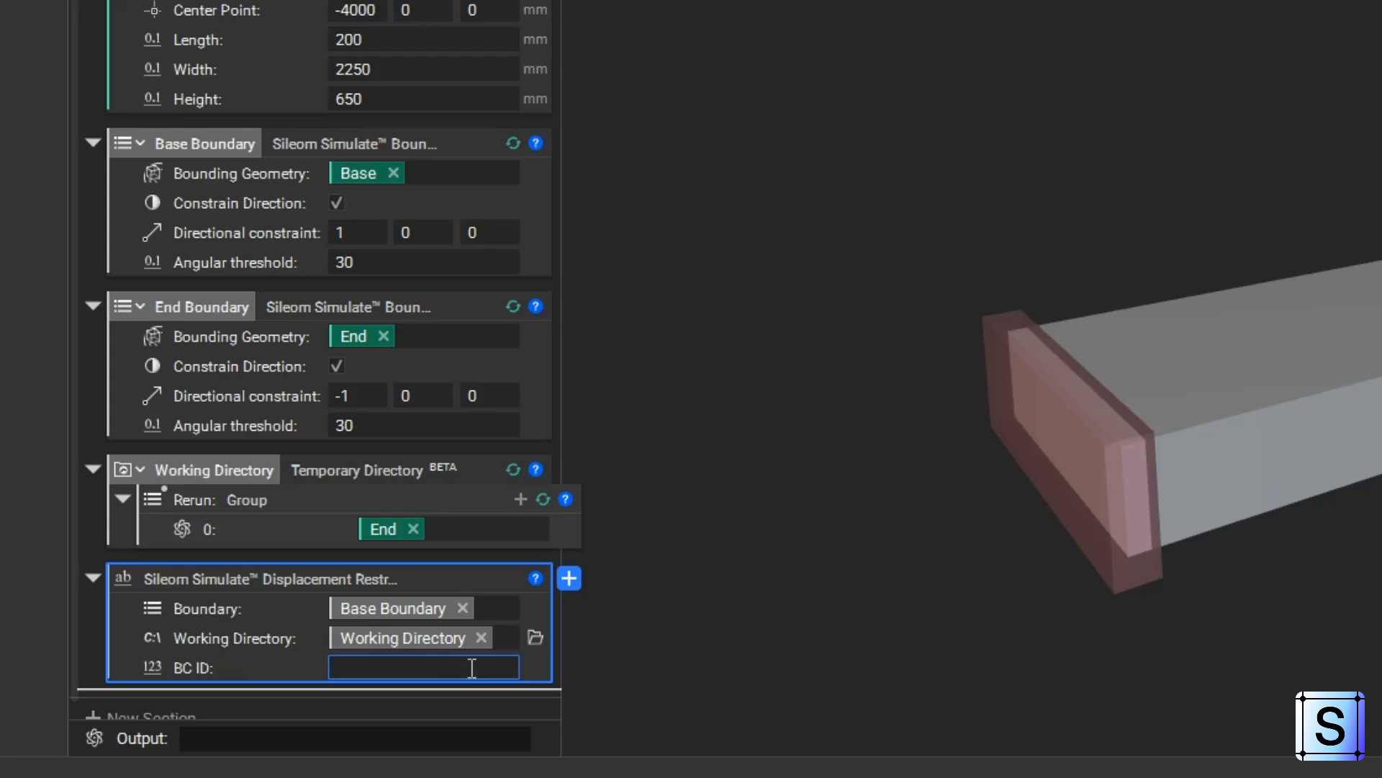
{"action": "type", "text": "0"}
{"action": "left_click", "coordinate": [716, 520]}
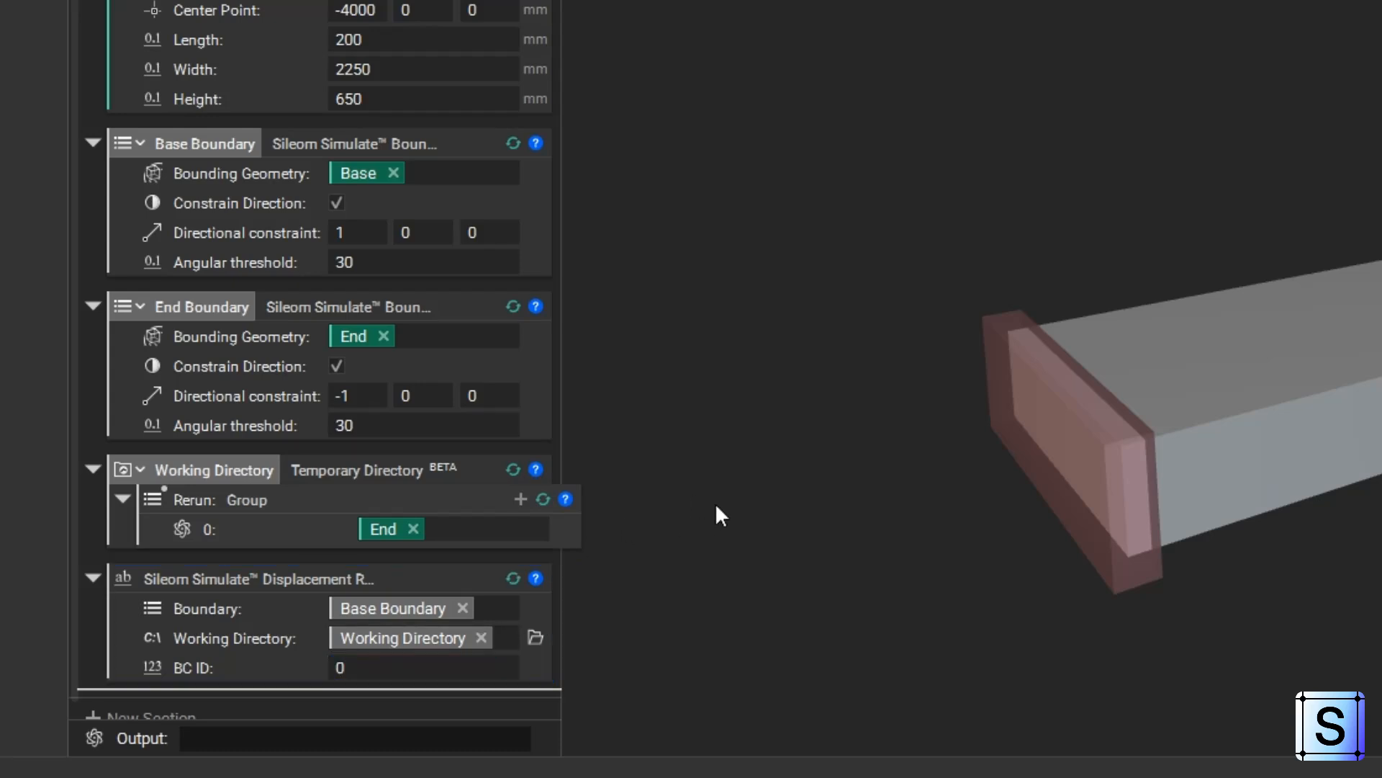
Make the Sileom Simulate Displacement Restraint block a variable named Fixed BC
{"action": "scroll", "coordinate": [396, 569], "scroll_direction": "down", "scroll_amount": 1}
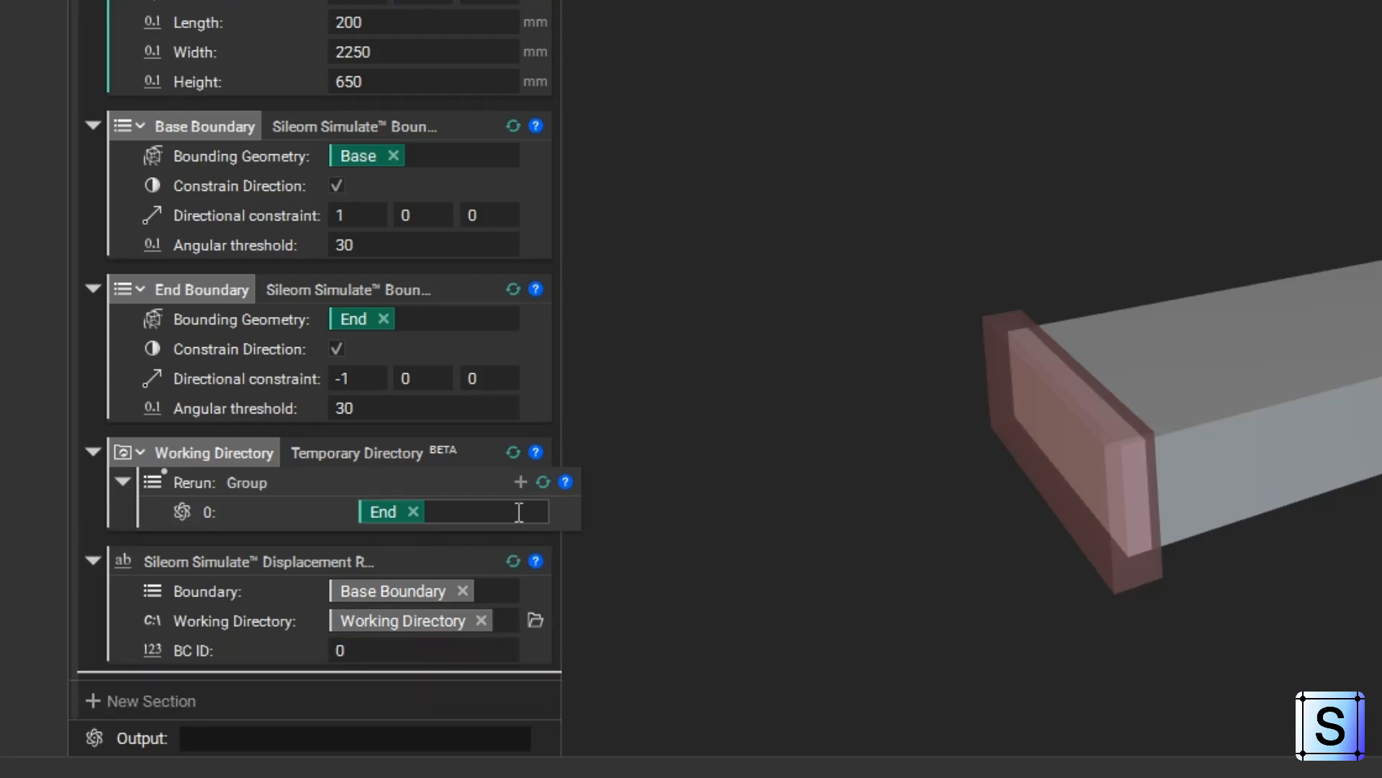
{"action": "right_click", "coordinate": [252, 560]}
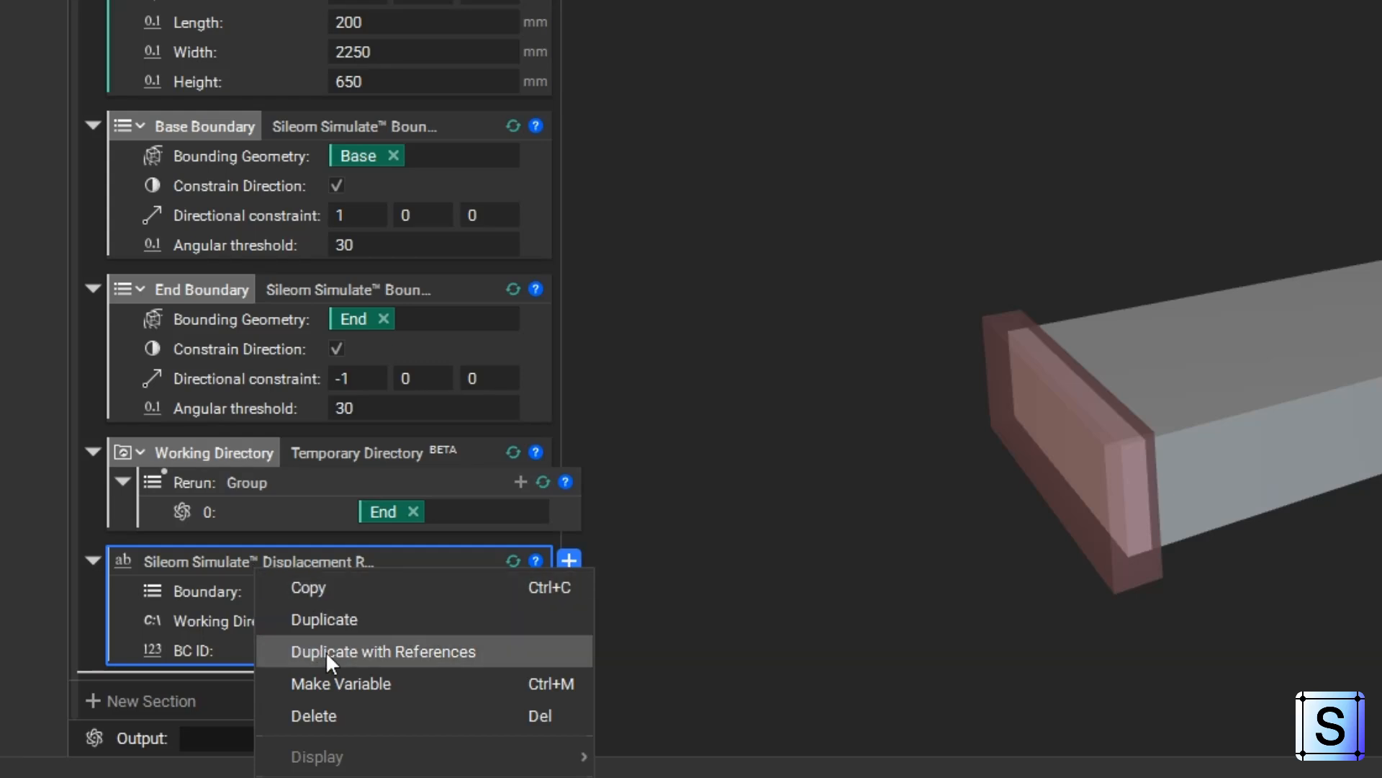
{"action": "left_click", "coordinate": [332, 673]}
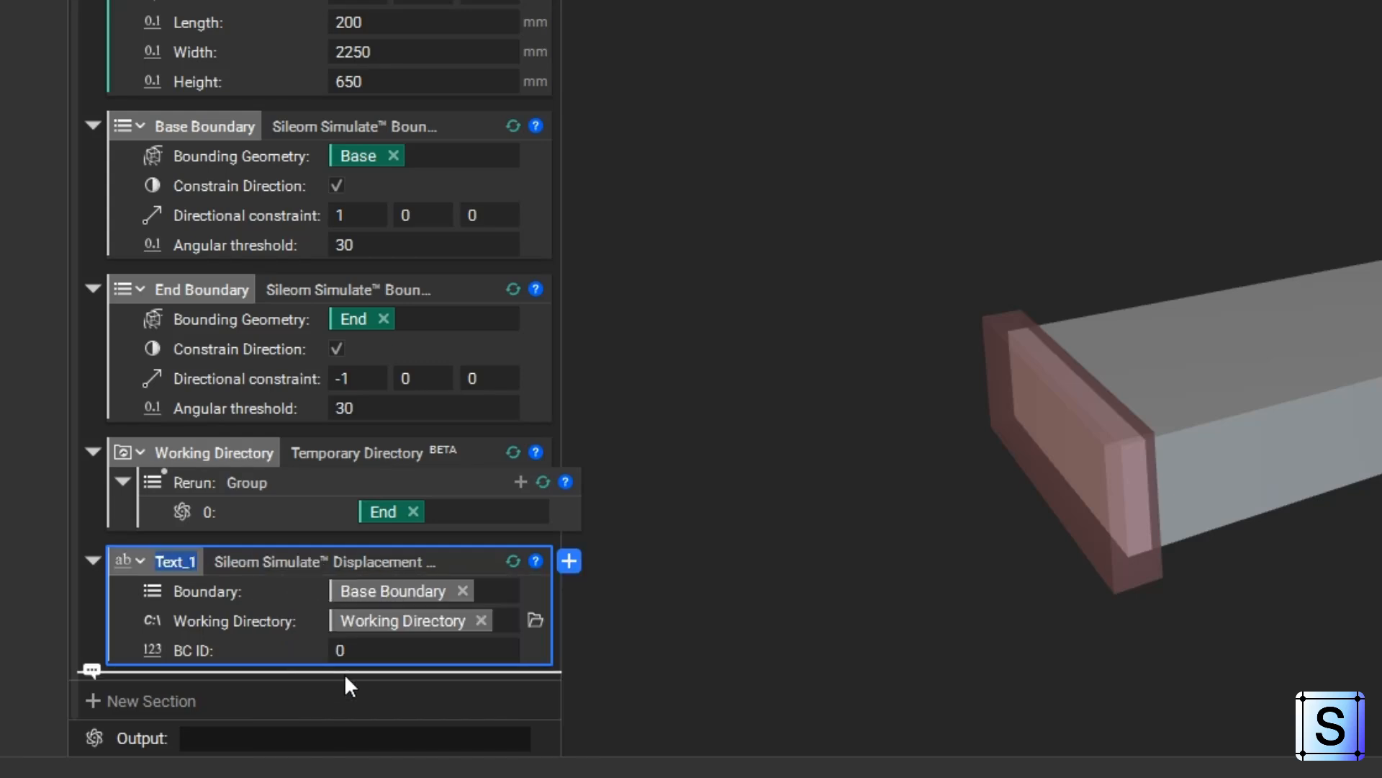
{"action": "type", "text": "Fixed BC"}
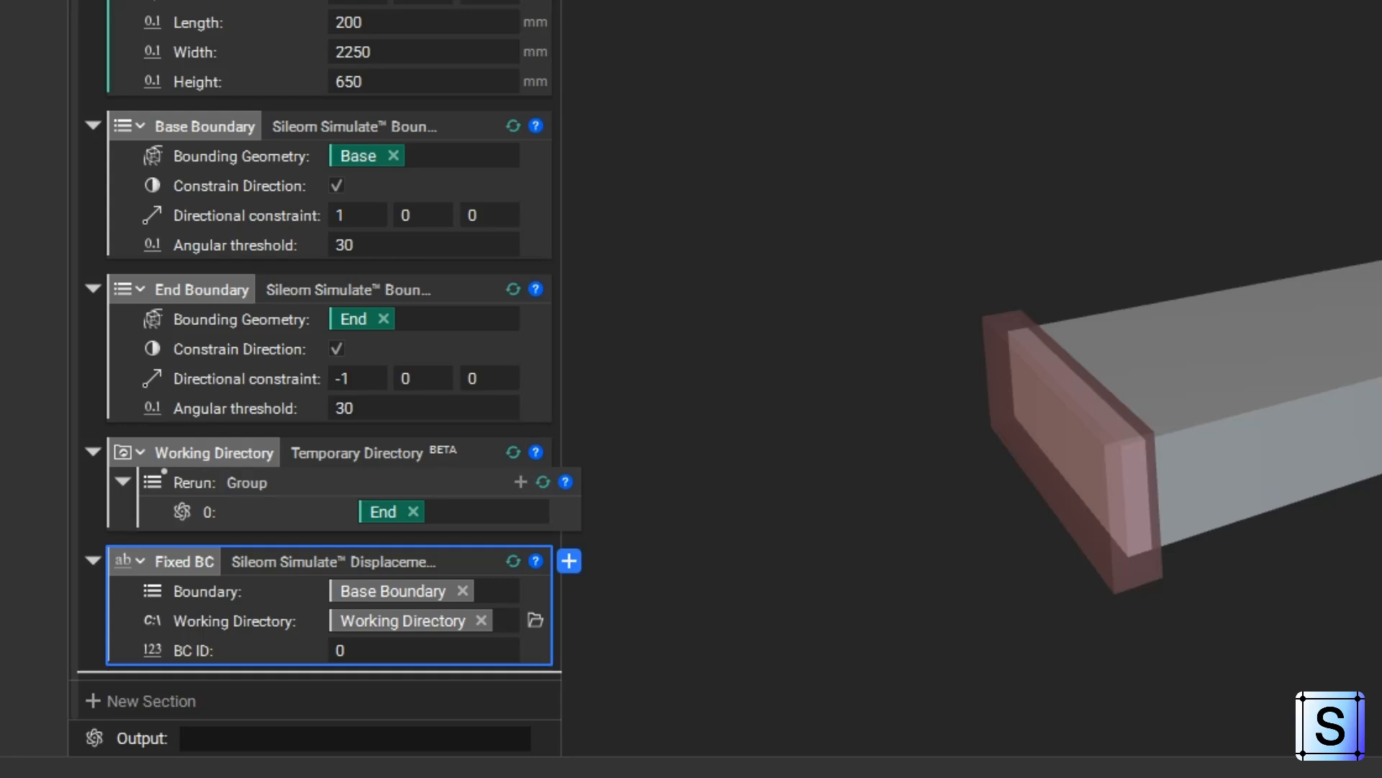
Add a Sileom Simulate Traction block below Fixed BC and set its boundary to End Boundary
{"action": "left_click", "coordinate": [375, 556]}
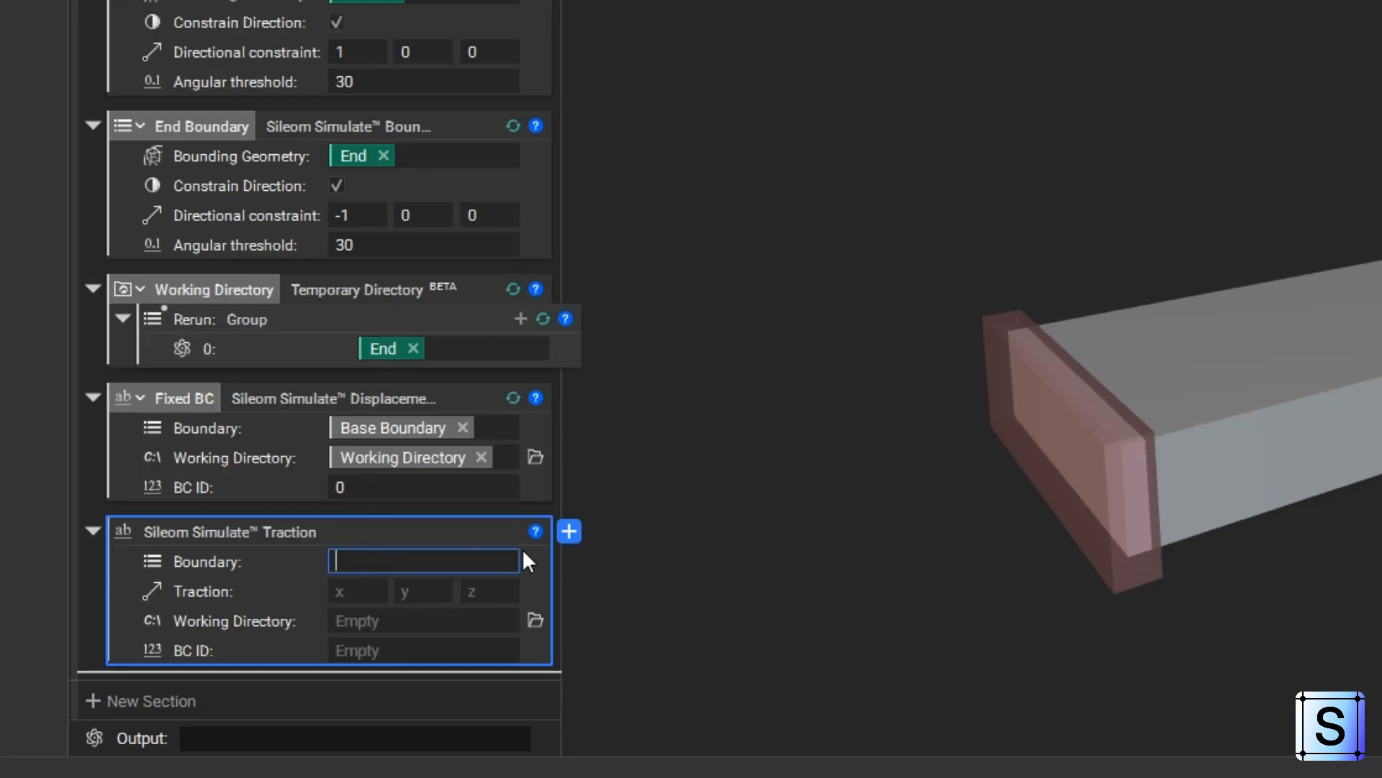
{"action": "type", "text": "End"}
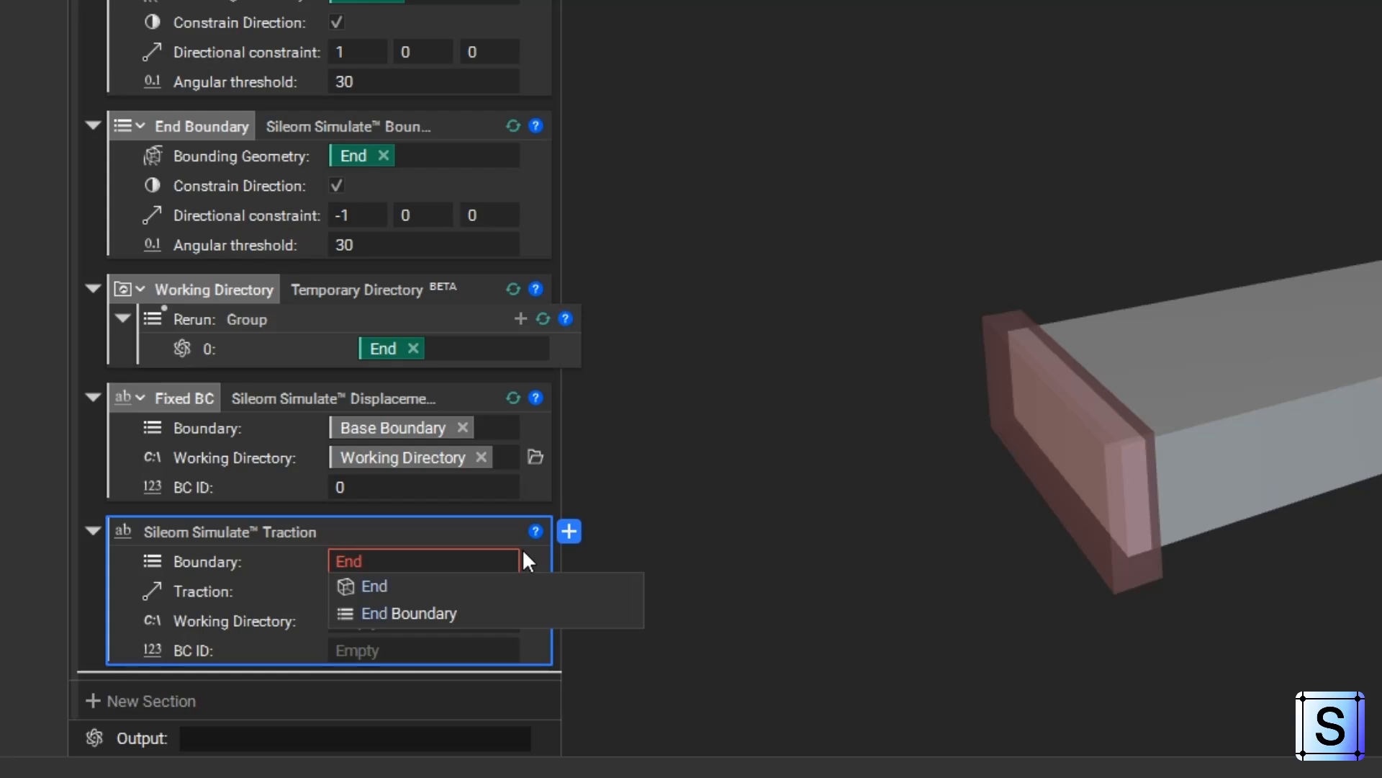
{"action": "left_click", "coordinate": [482, 612]}
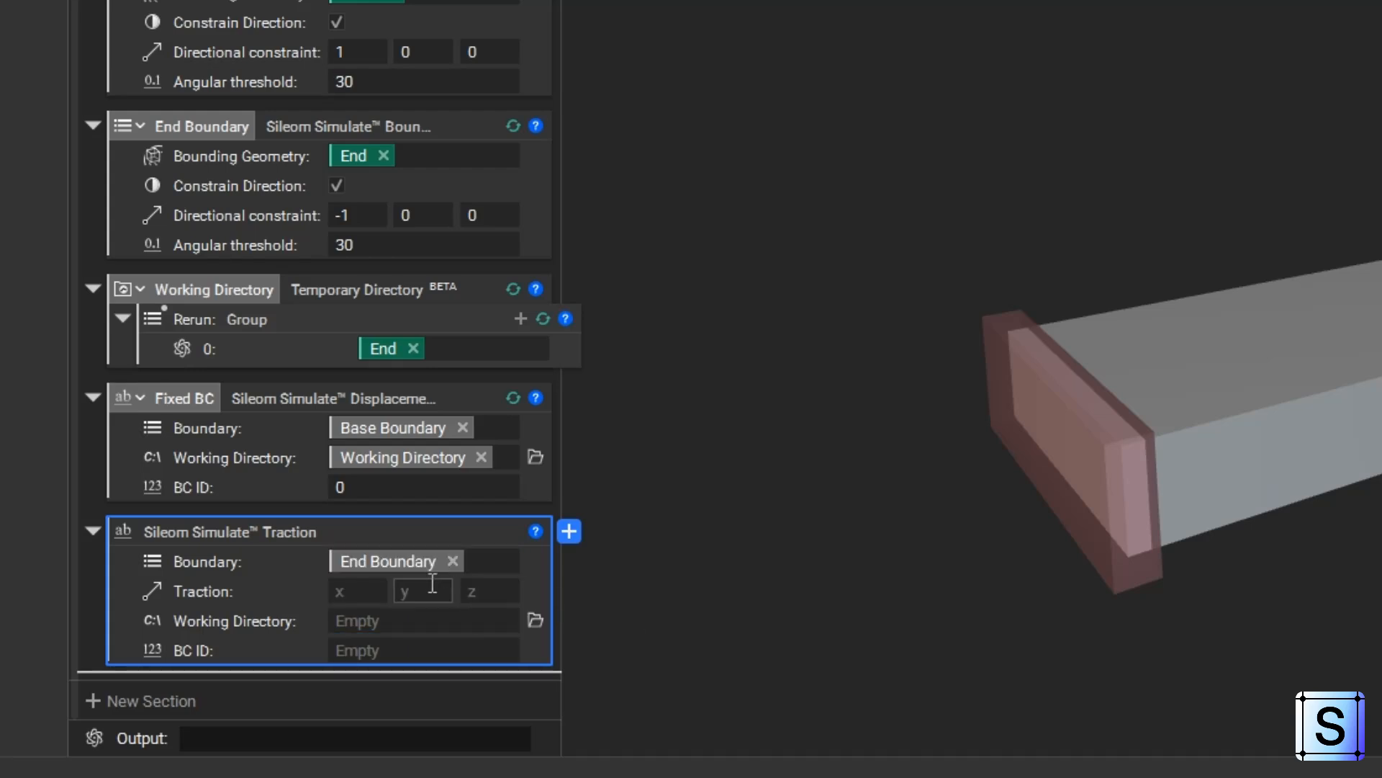
Set the Traction block's traction vector to 0, 0, -0.1
{"action": "left_click", "coordinate": [372, 591]}
{"action": "type", "text": "0"}
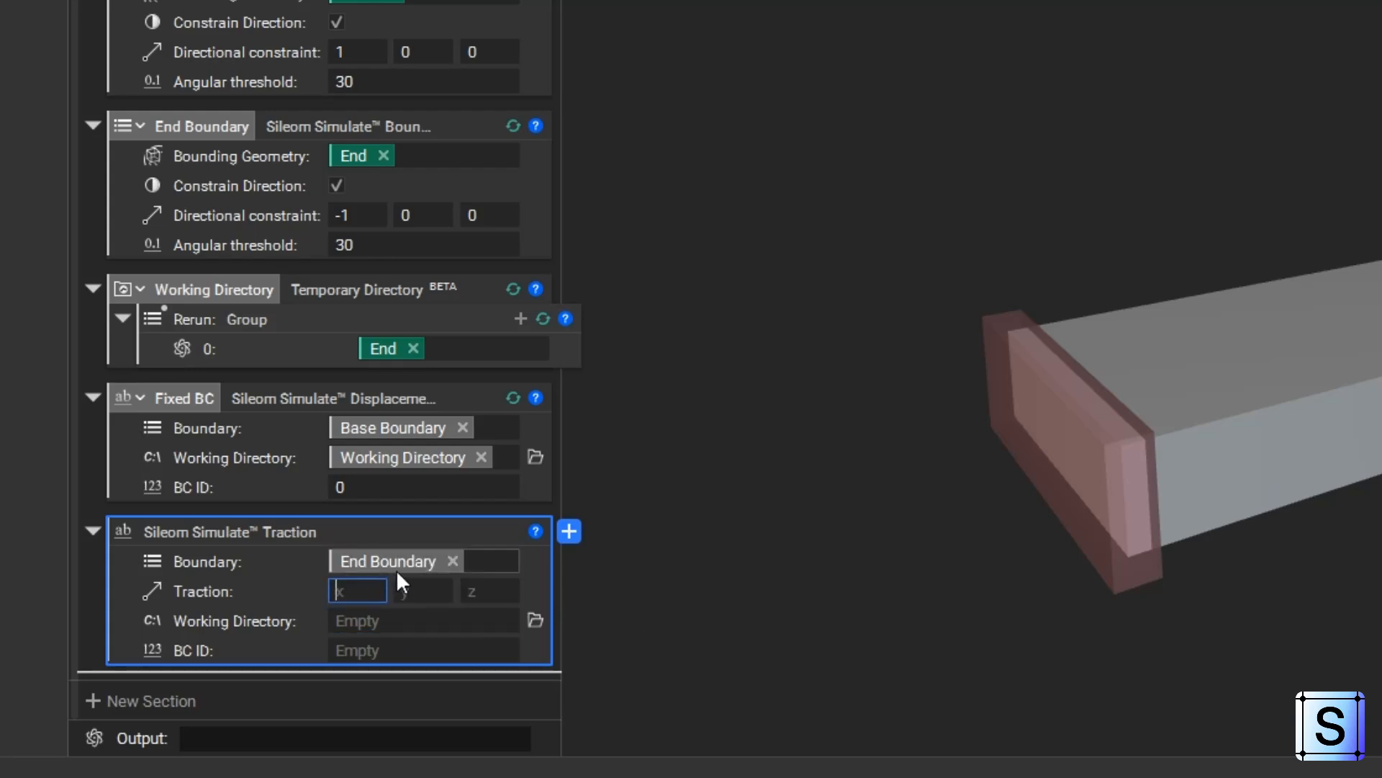
{"action": "left_click", "coordinate": [434, 592]}
{"action": "type", "text": "0"}
{"action": "left_click", "coordinate": [472, 591]}
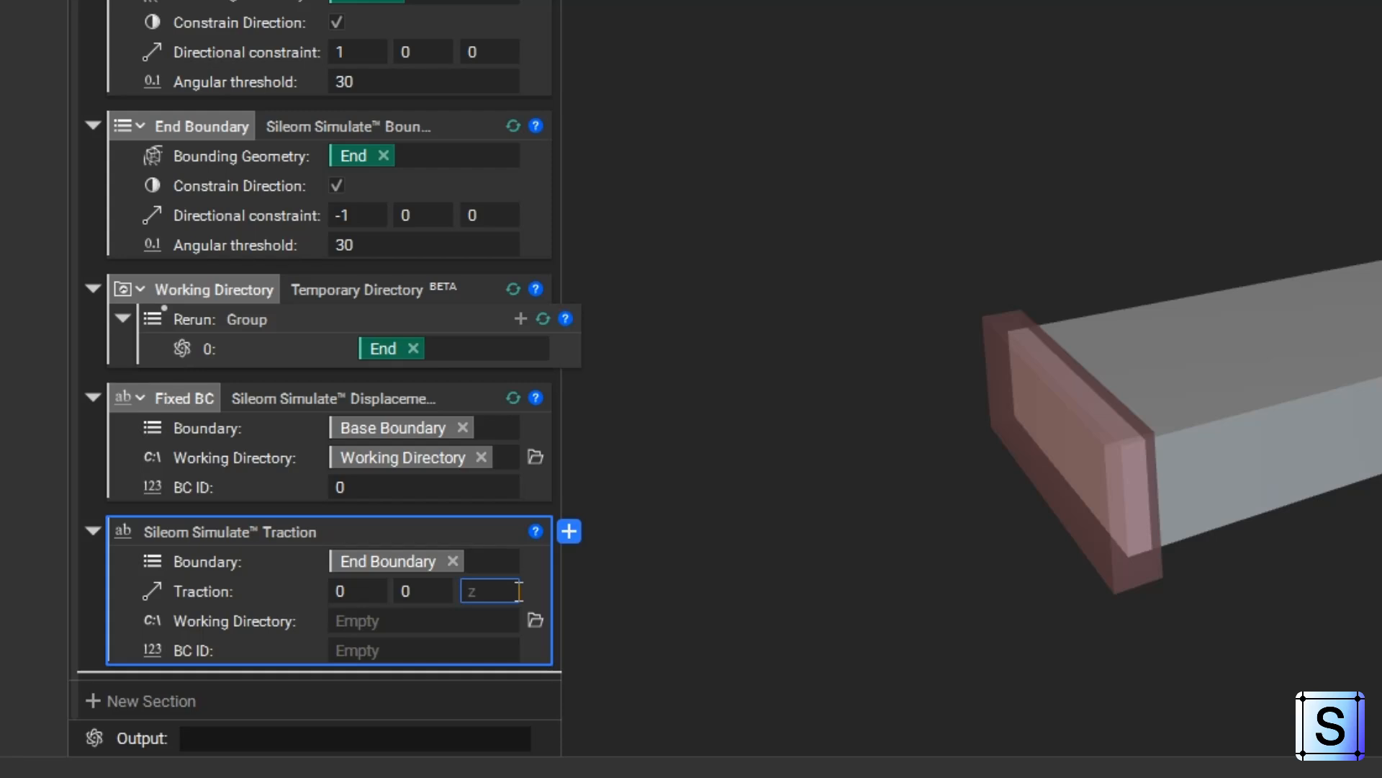
{"action": "type", "text": "-.1"}
Set the Traction block's working directory to the Working Directory variable and its BC ID to 1
{"action": "left_click", "coordinate": [479, 622]}
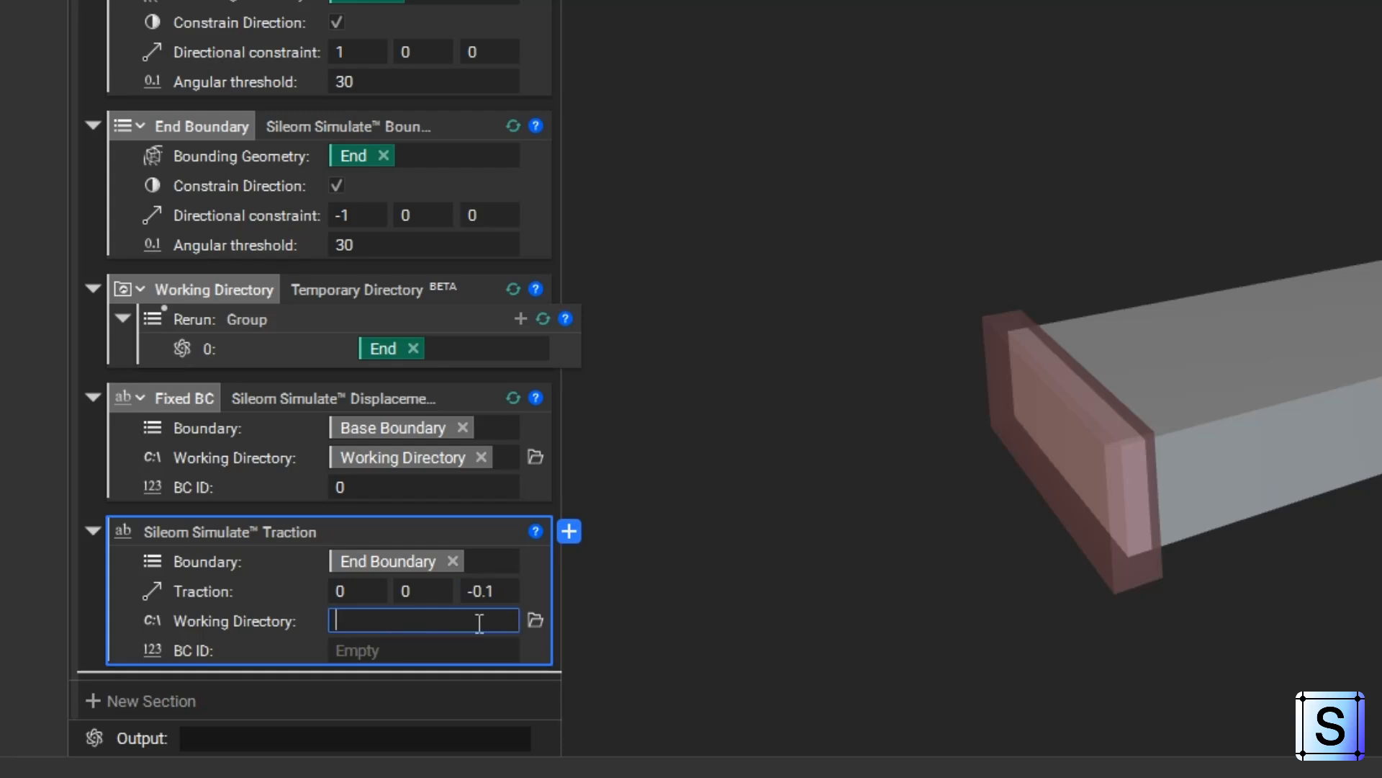
{"action": "type", "text": "Work"}
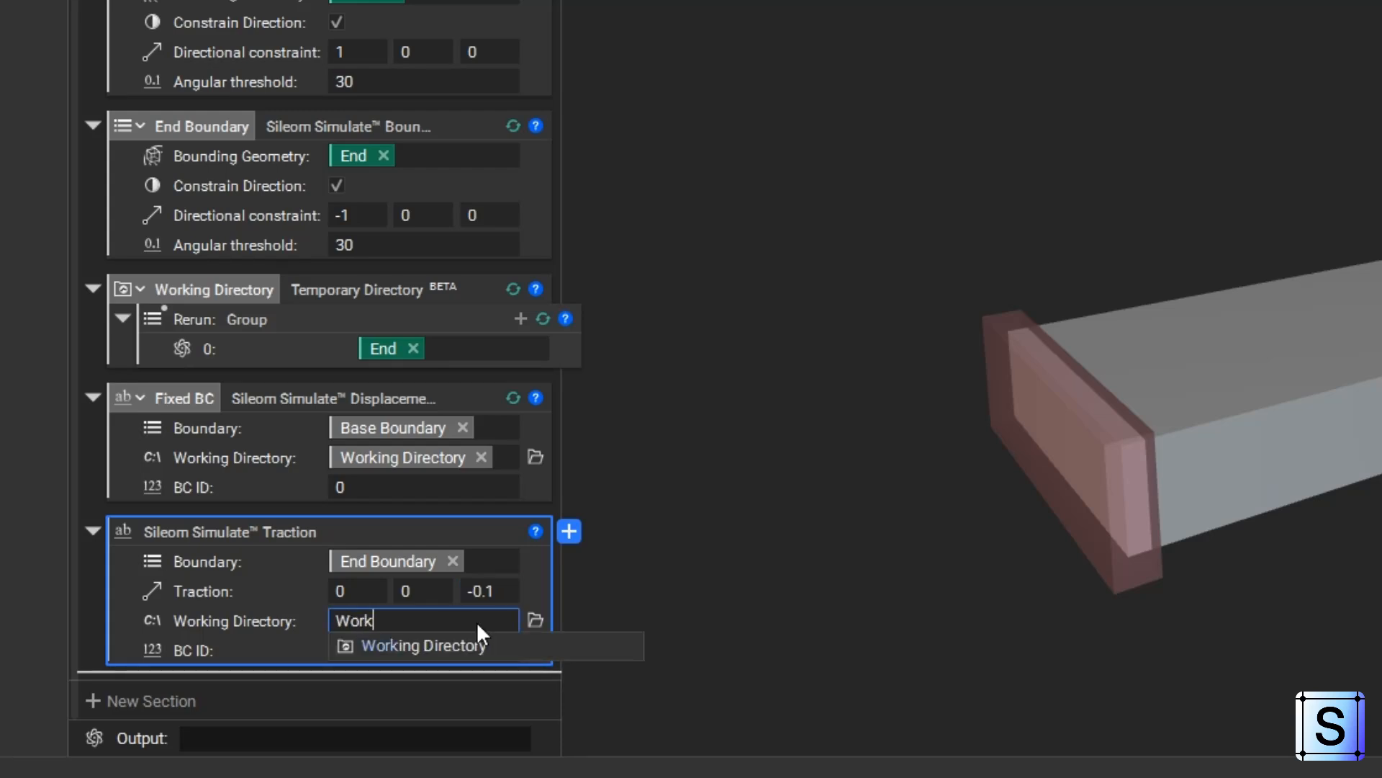
{"action": "left_click", "coordinate": [478, 644]}
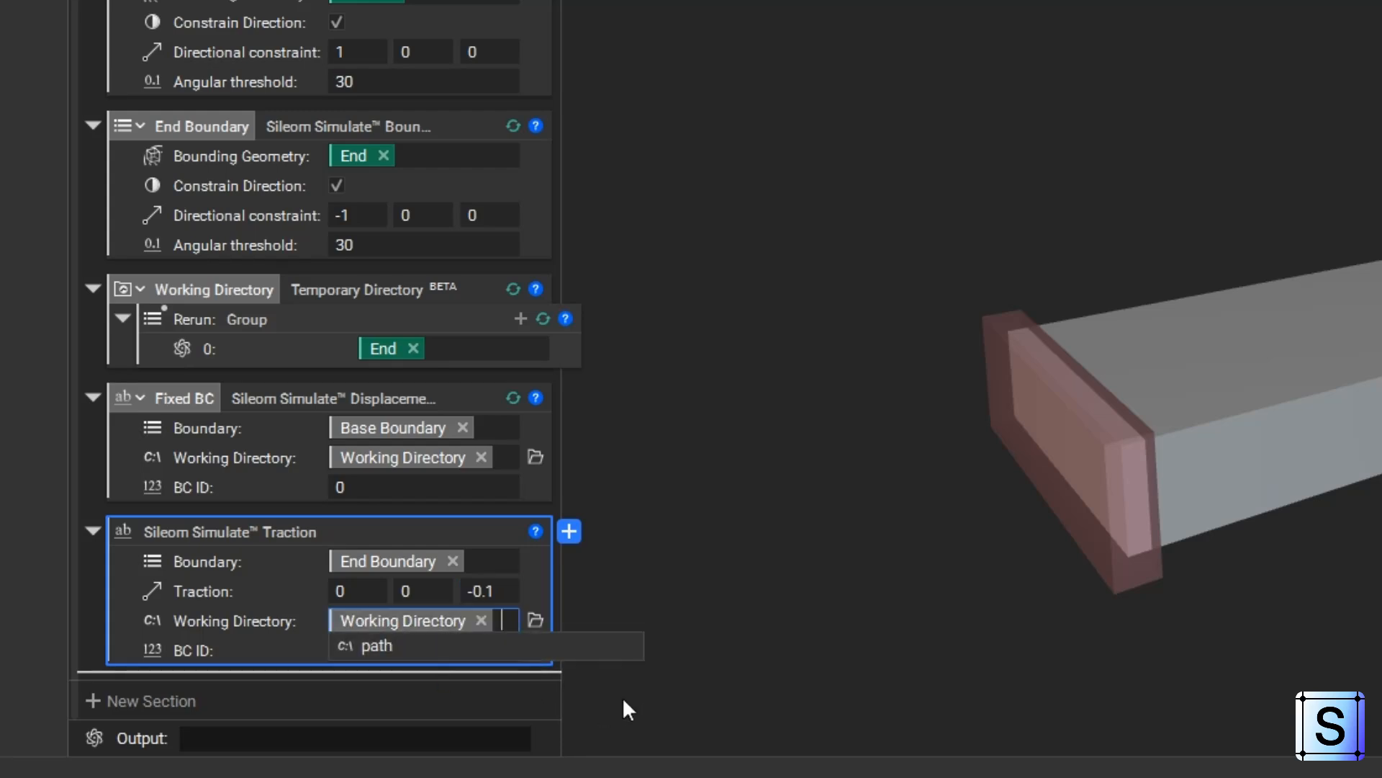
{"action": "left_click", "coordinate": [478, 651]}
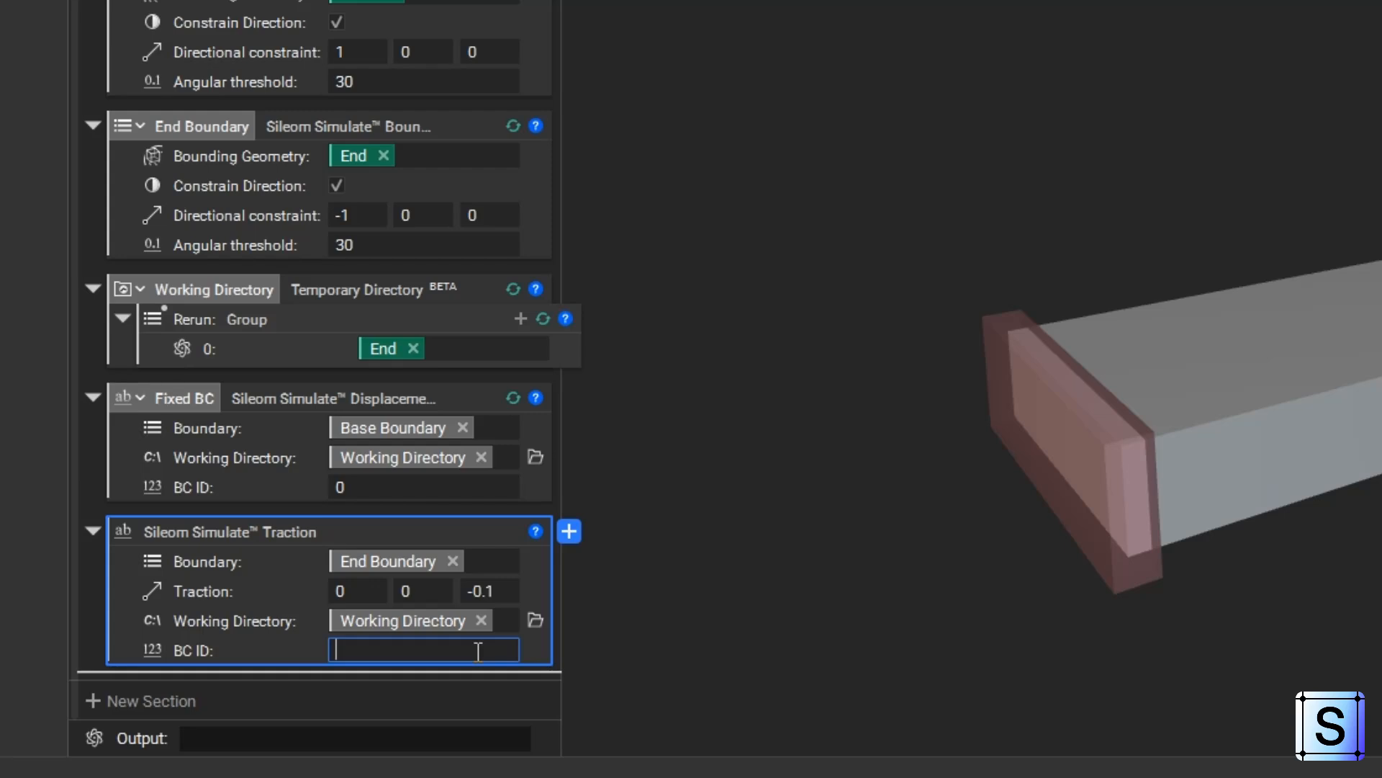
{"action": "type", "text": "1"}
{"action": "left_click", "coordinate": [721, 457]}
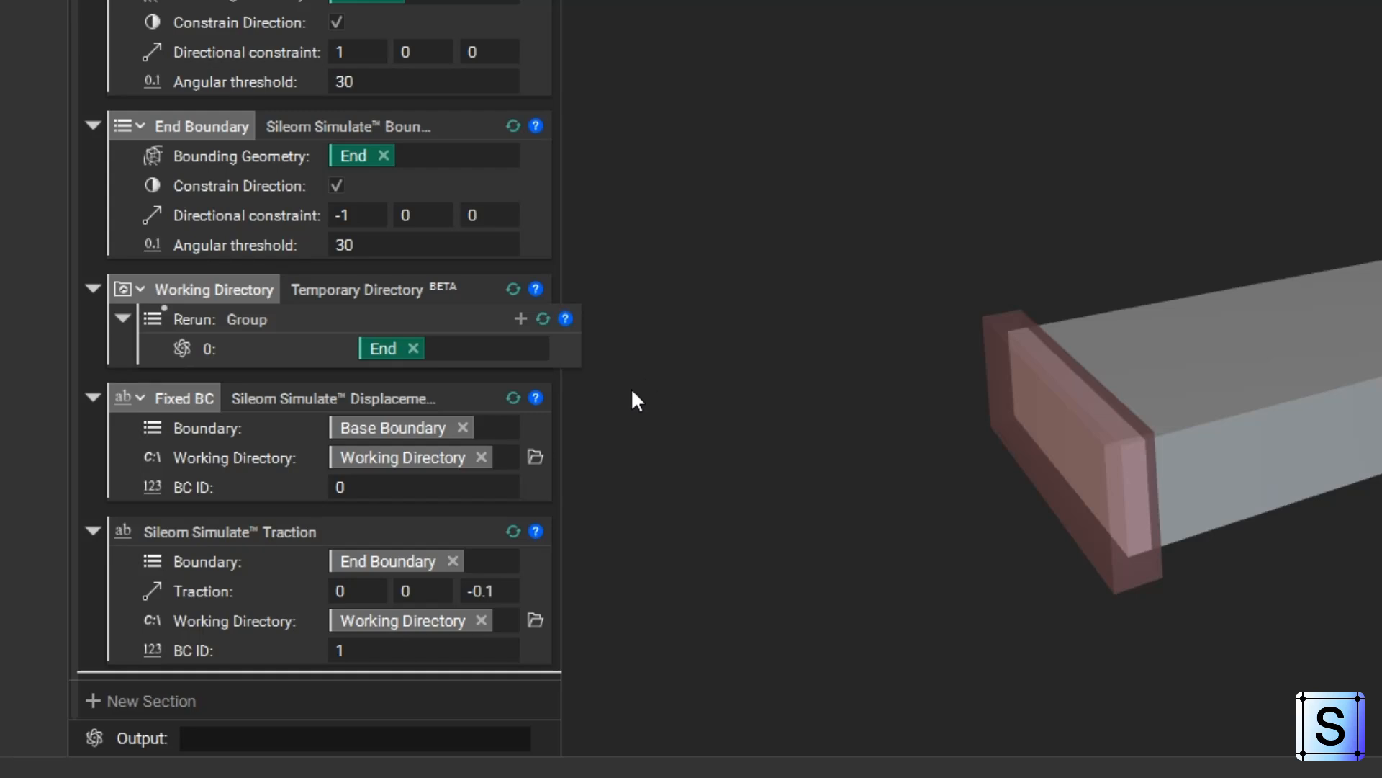
Make the Sileom Simulate Traction block a variable named Load BC
{"action": "right_click", "coordinate": [308, 533]}
{"action": "left_click", "coordinate": [349, 654]}
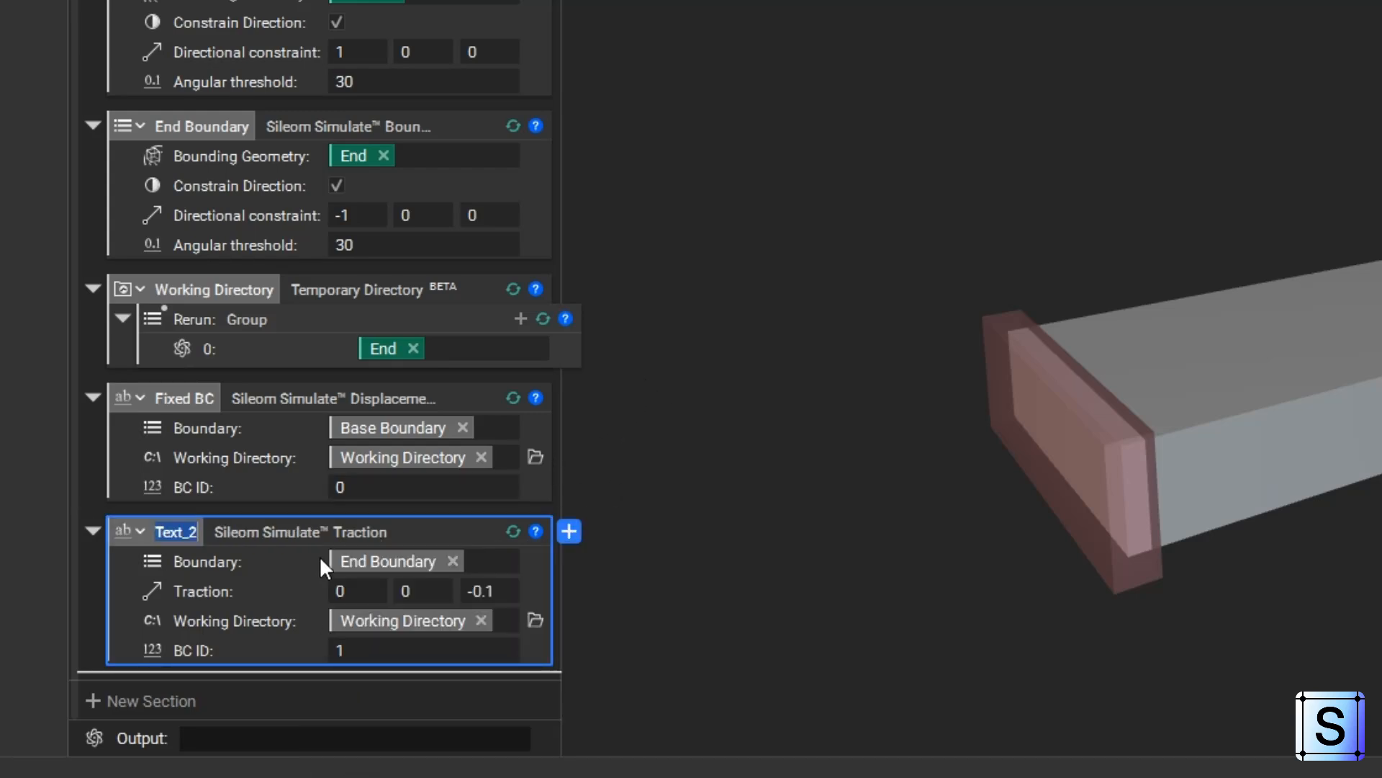
{"action": "type", "text": "Load BC"}
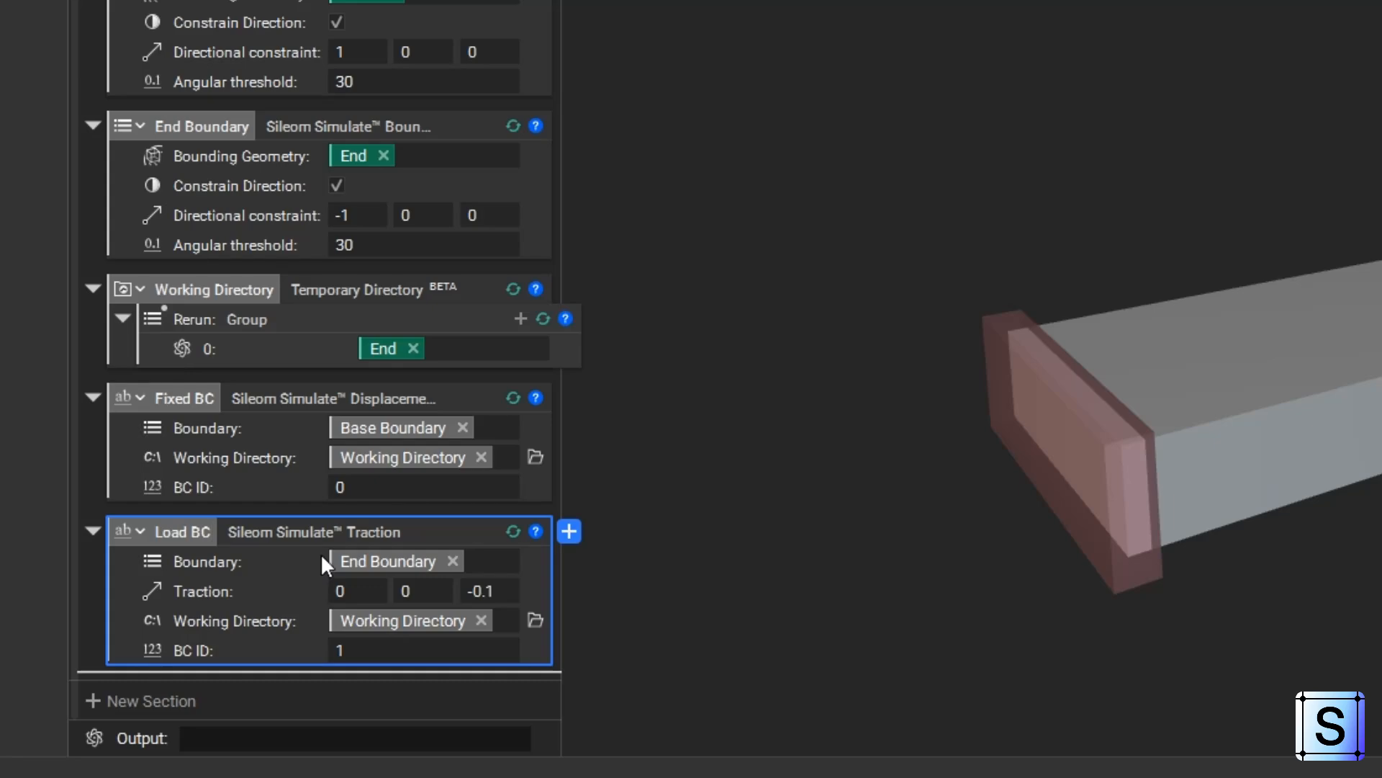
{"action": "left_click", "coordinate": [797, 464]}
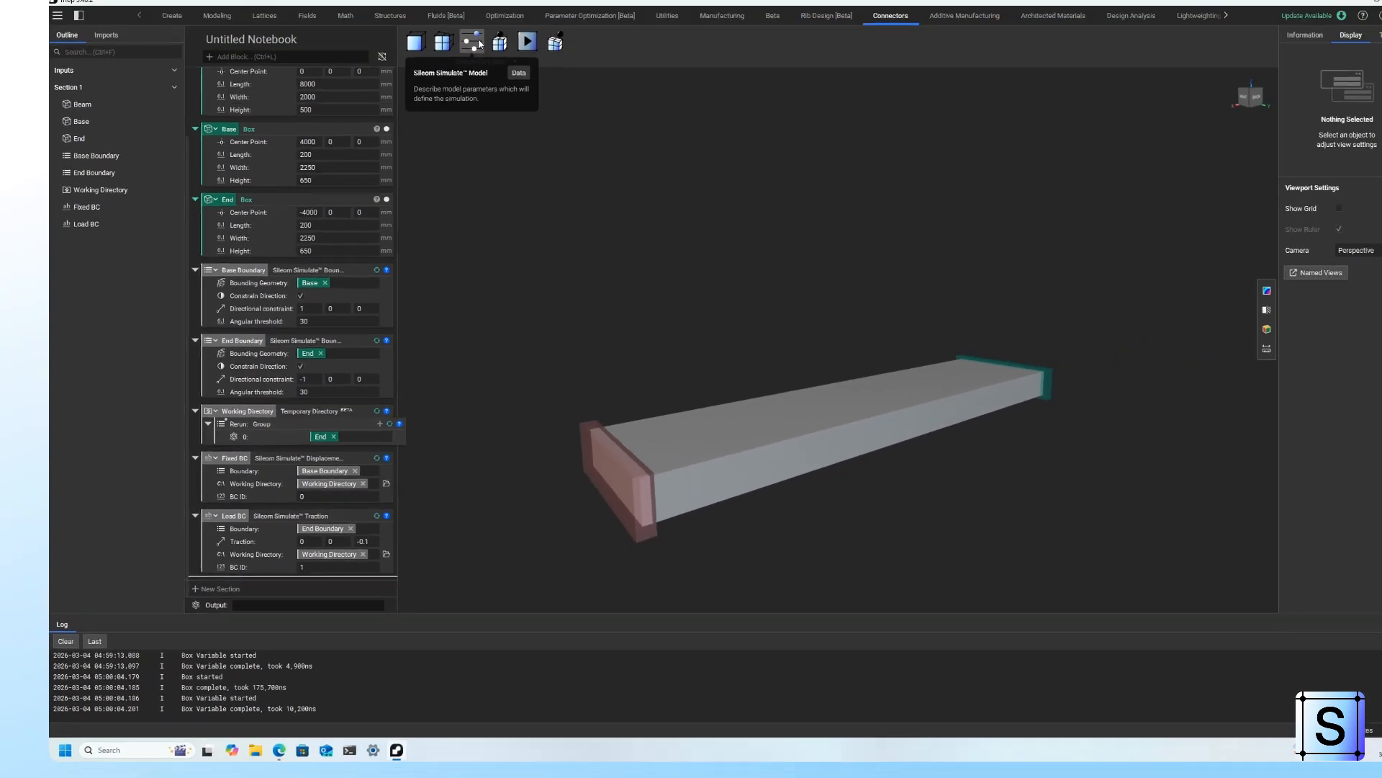
Add a Sileom Simulate Model block below Load BC and make it a variable named Model
{"action": "left_click", "coordinate": [455, 81]}
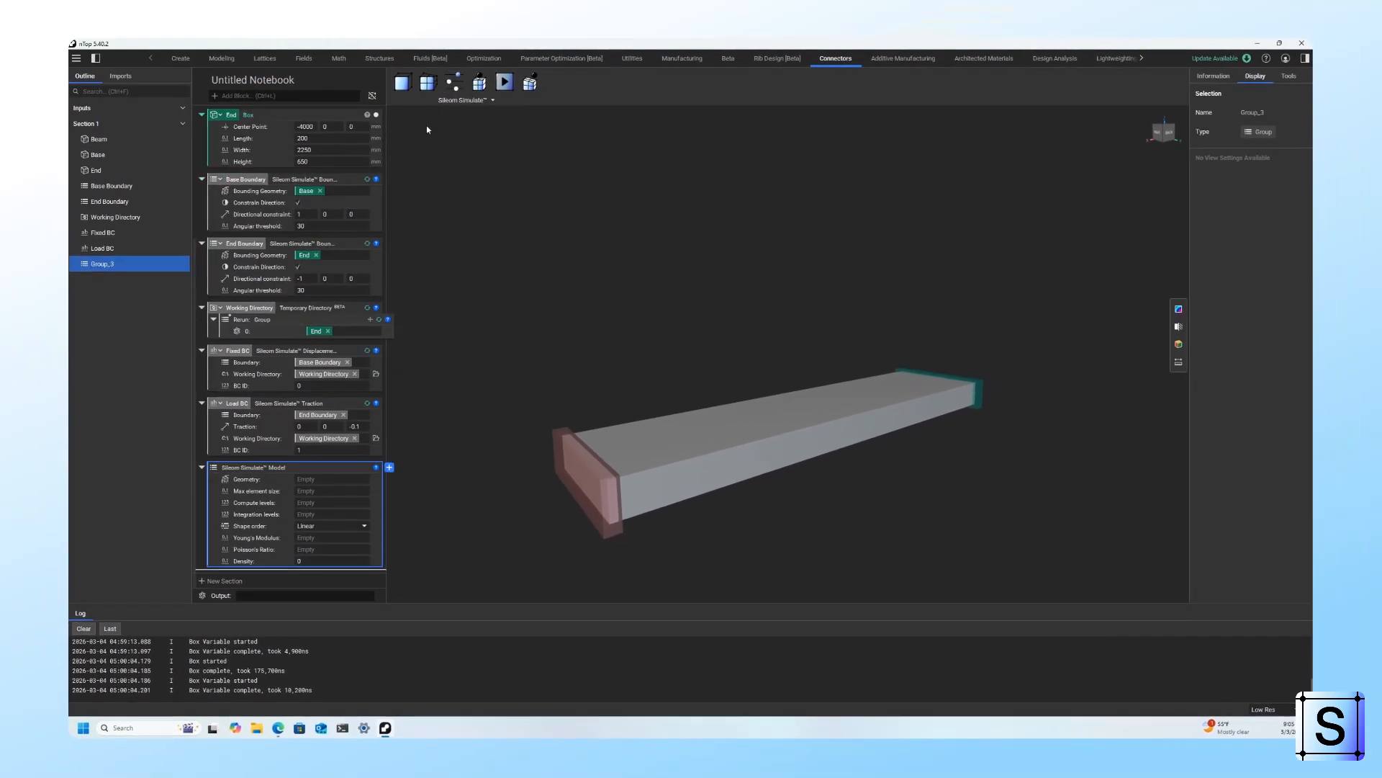
{"action": "right_click", "coordinate": [252, 468]}
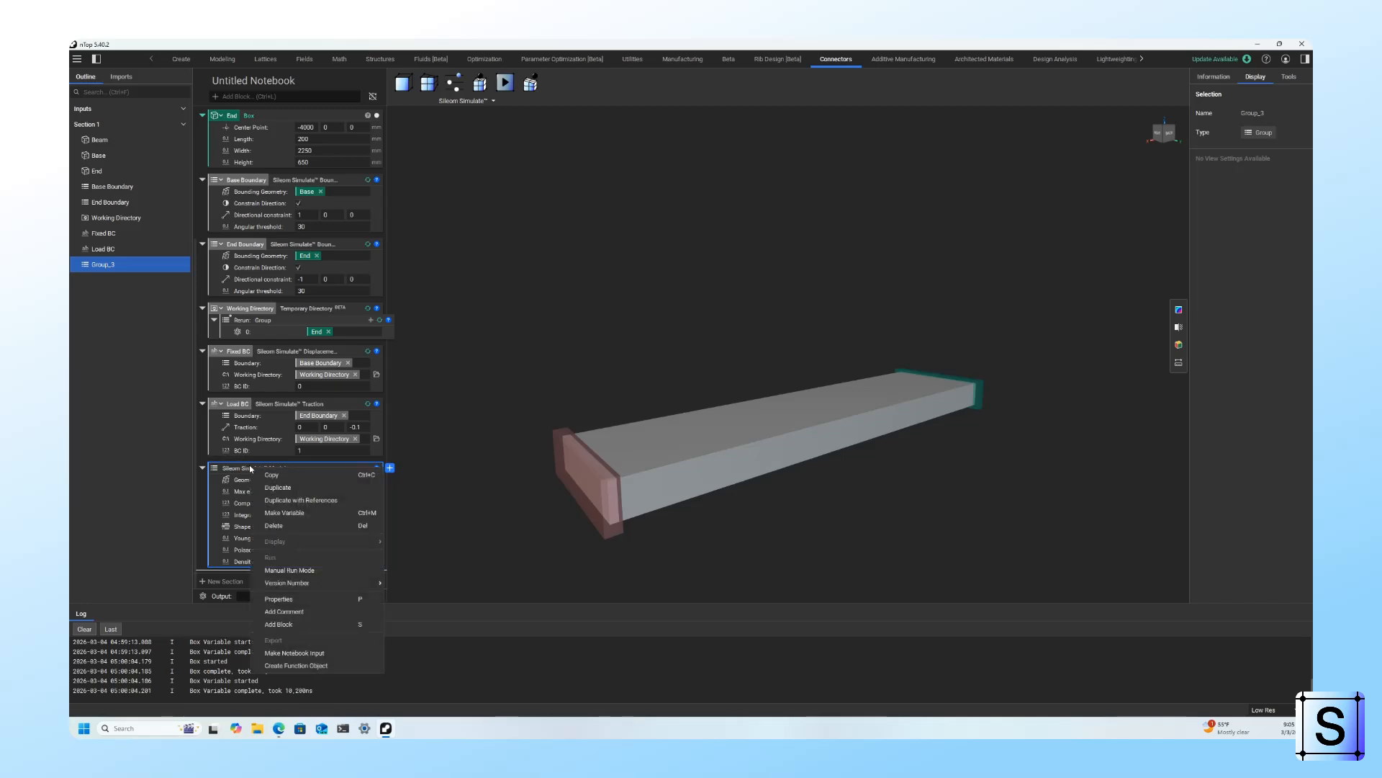
{"action": "left_click", "coordinate": [284, 512]}
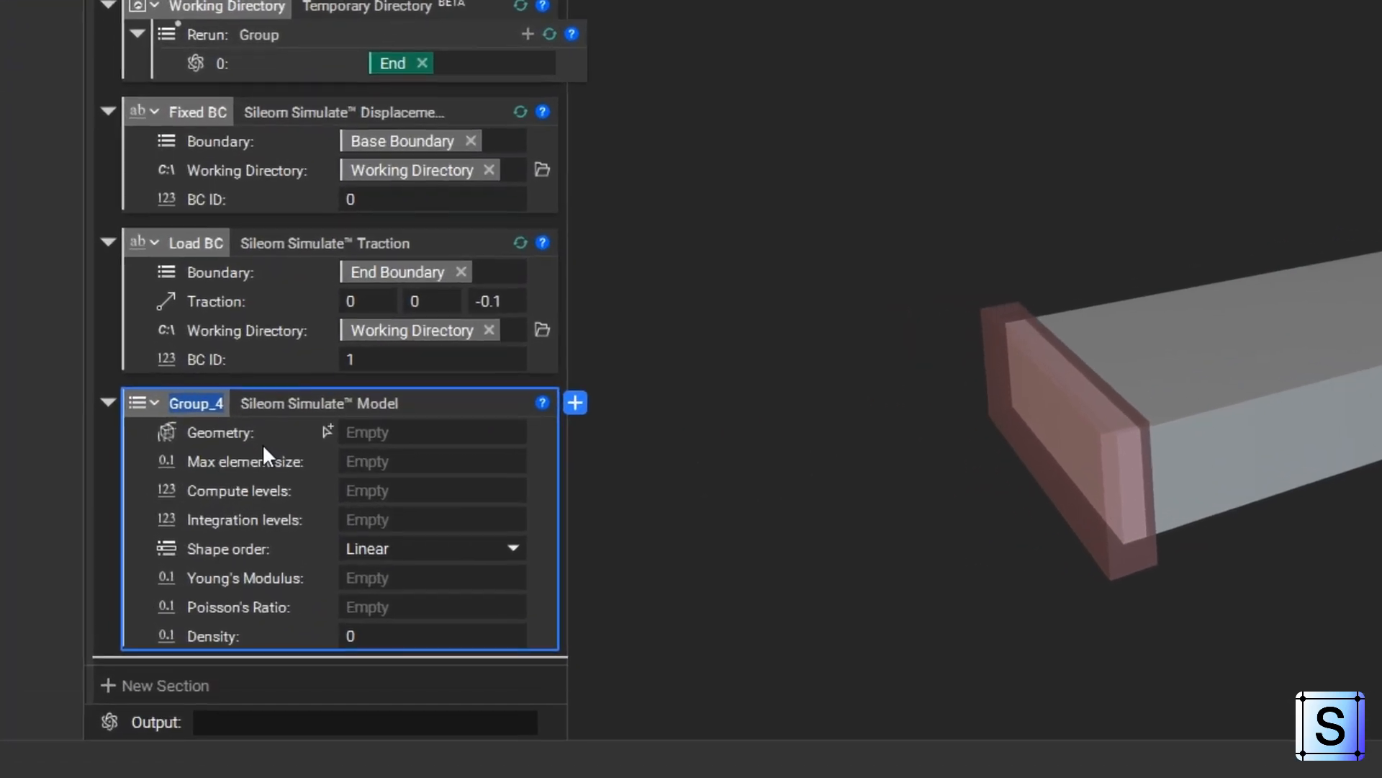
{"action": "type", "text": "Mod"}
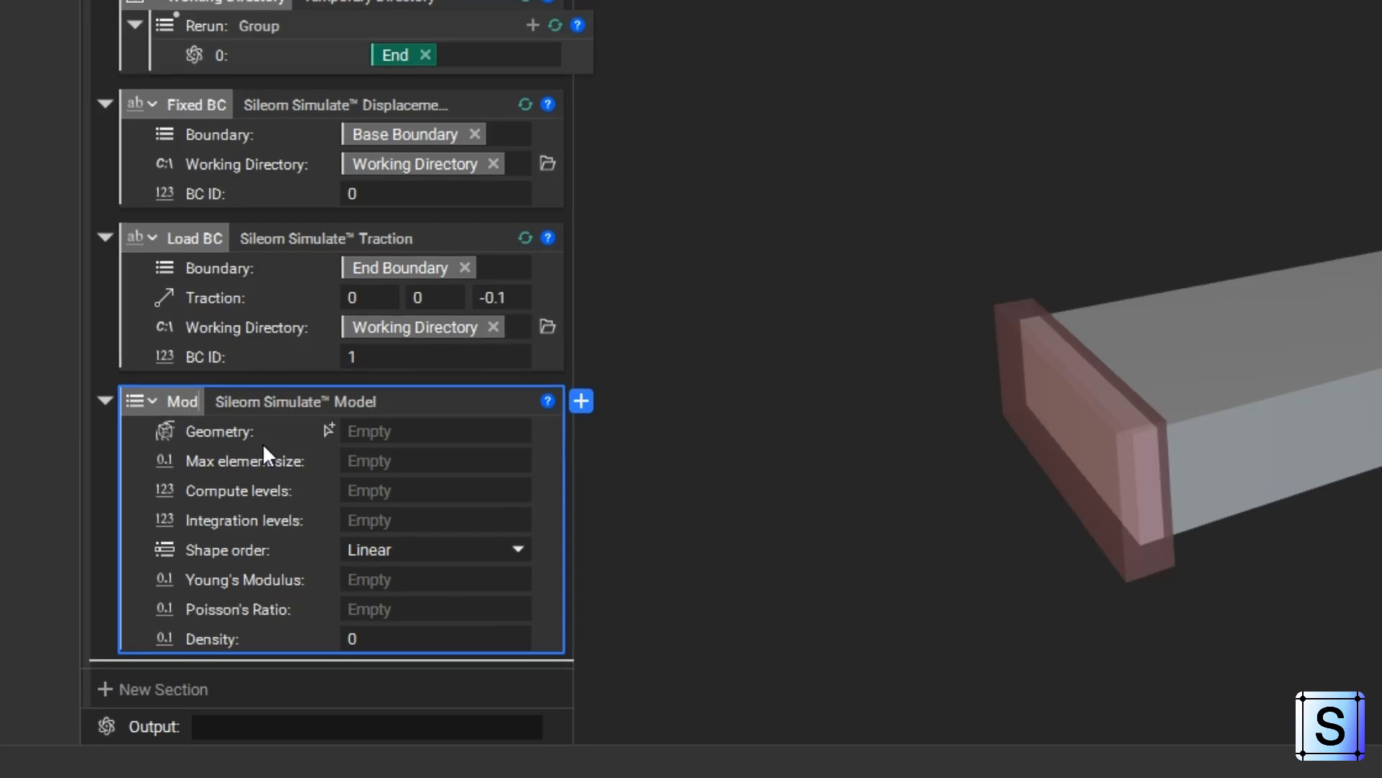
{"action": "type", "text": "el"}
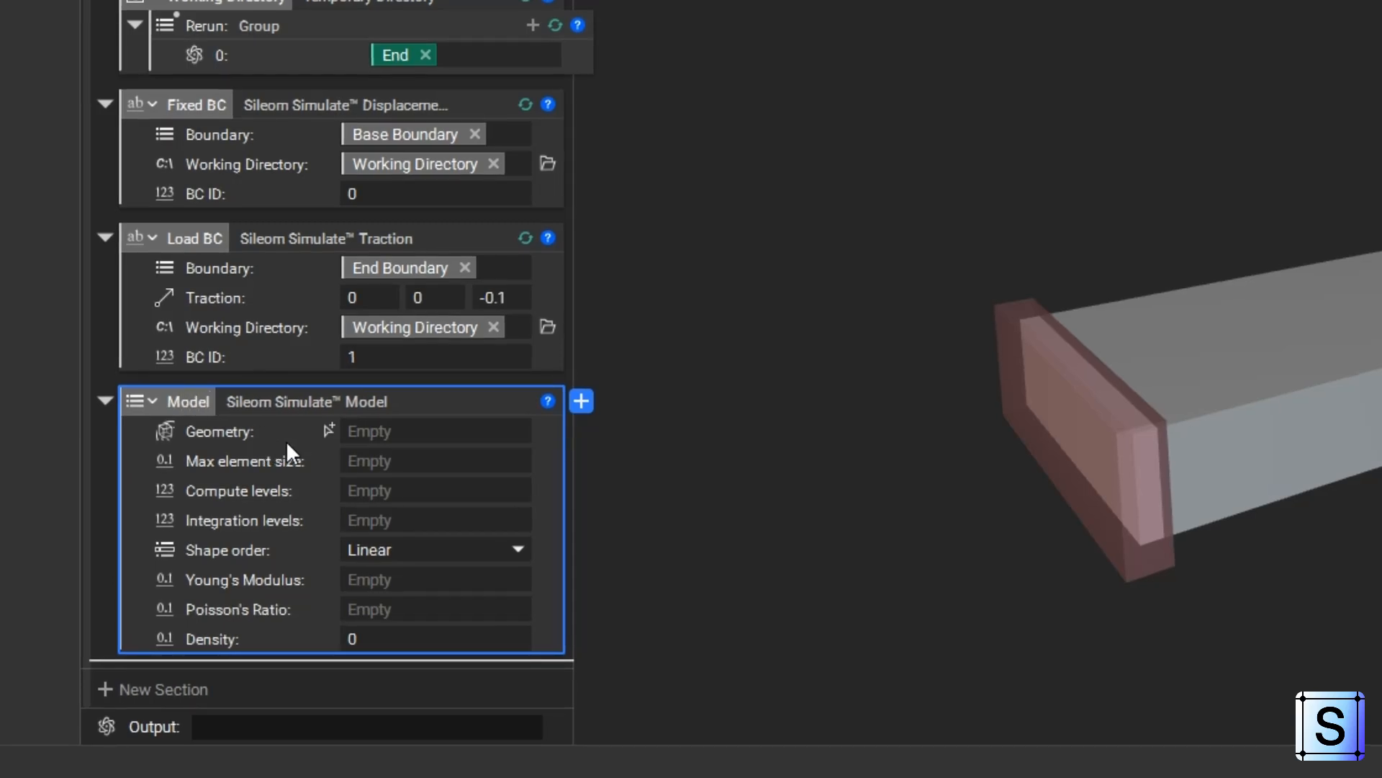
Set the Model block's geometry to Beam and its max element size to .1
{"action": "left_click", "coordinate": [370, 432]}
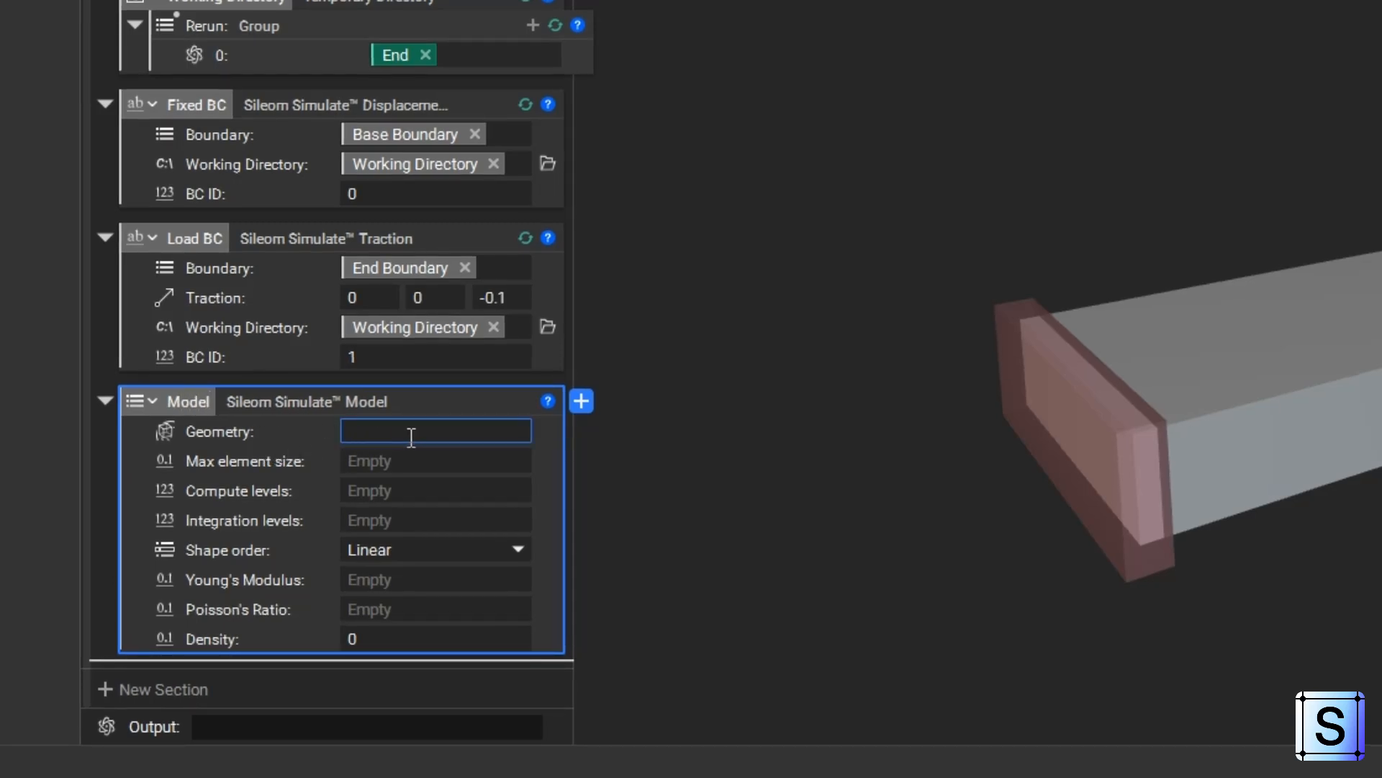
{"action": "type", "text": "Beam"}
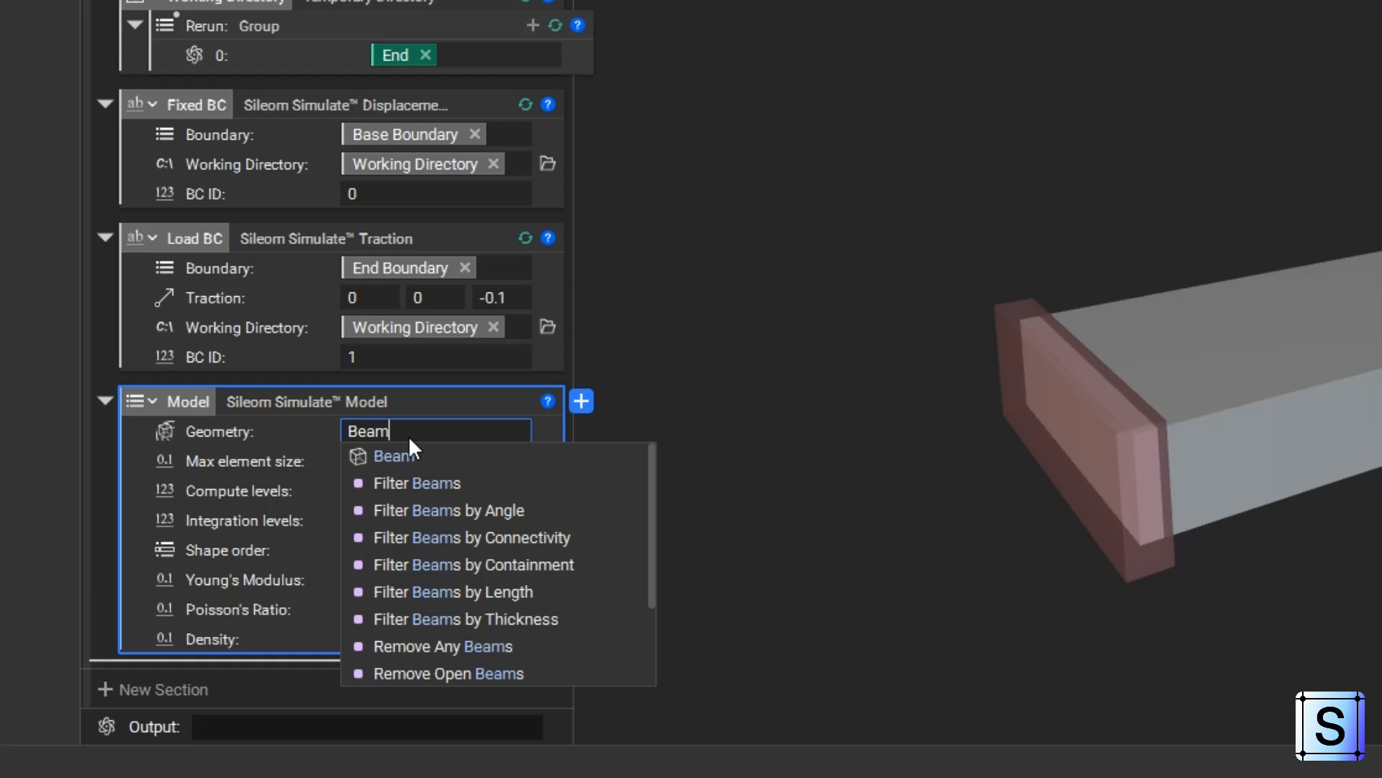
{"action": "left_click", "coordinate": [451, 450]}
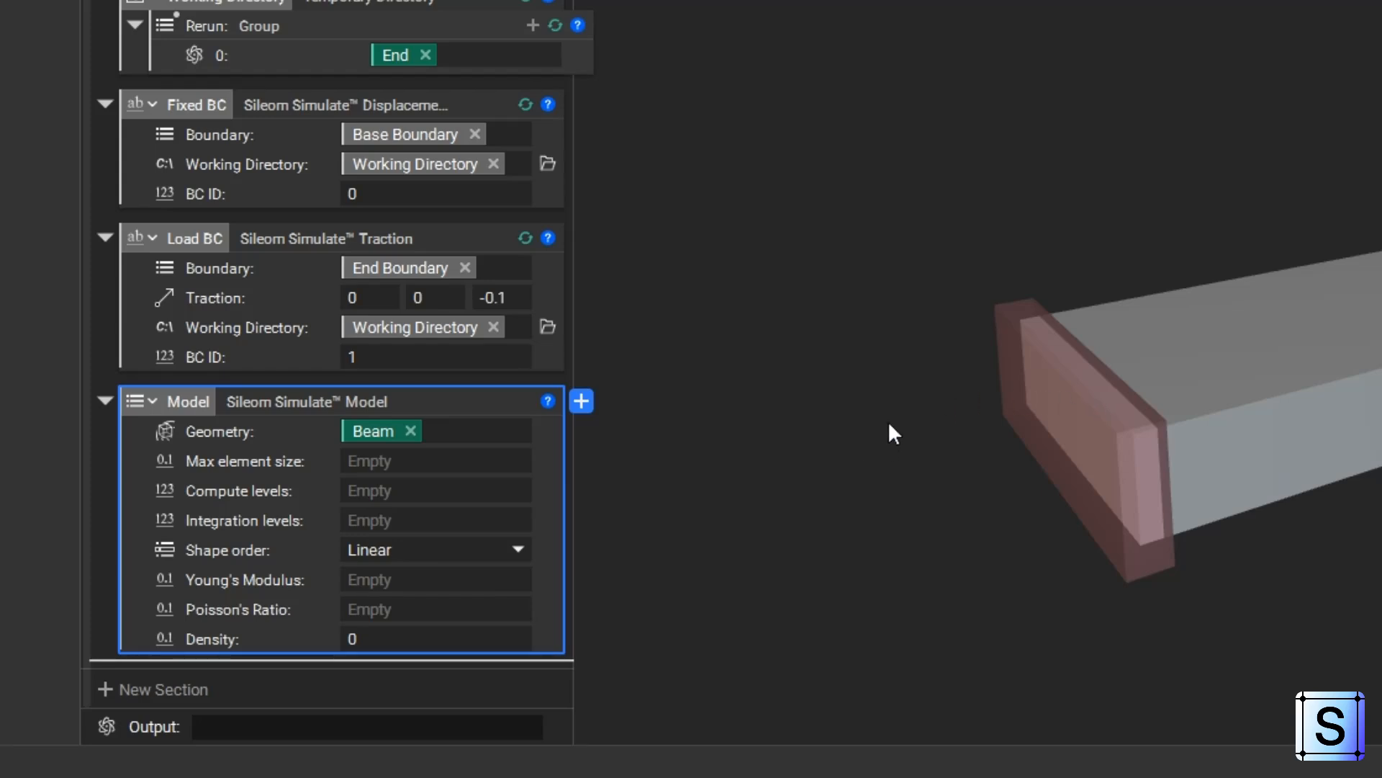
{"action": "left_click", "coordinate": [519, 461]}
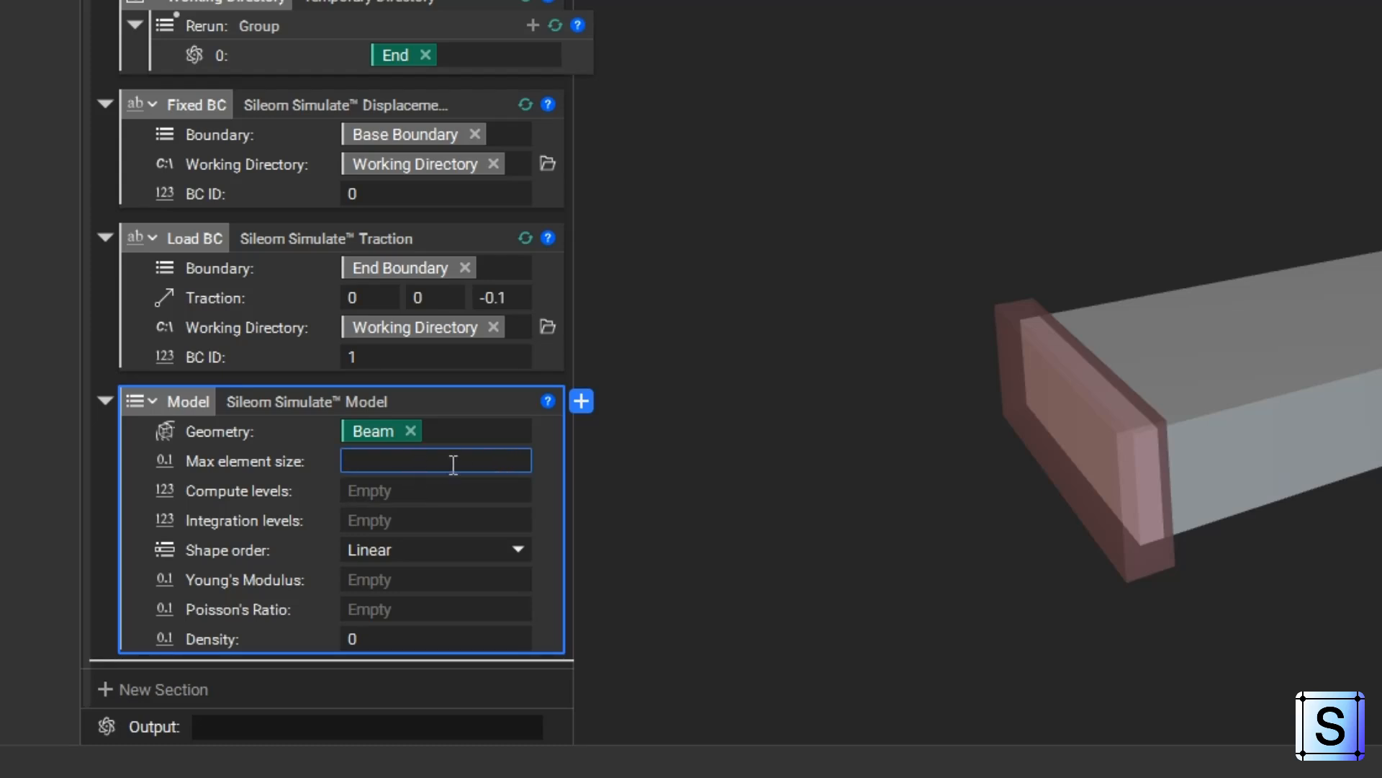
{"action": "type", "text": ".1"}
{"action": "key", "text": "Return"}
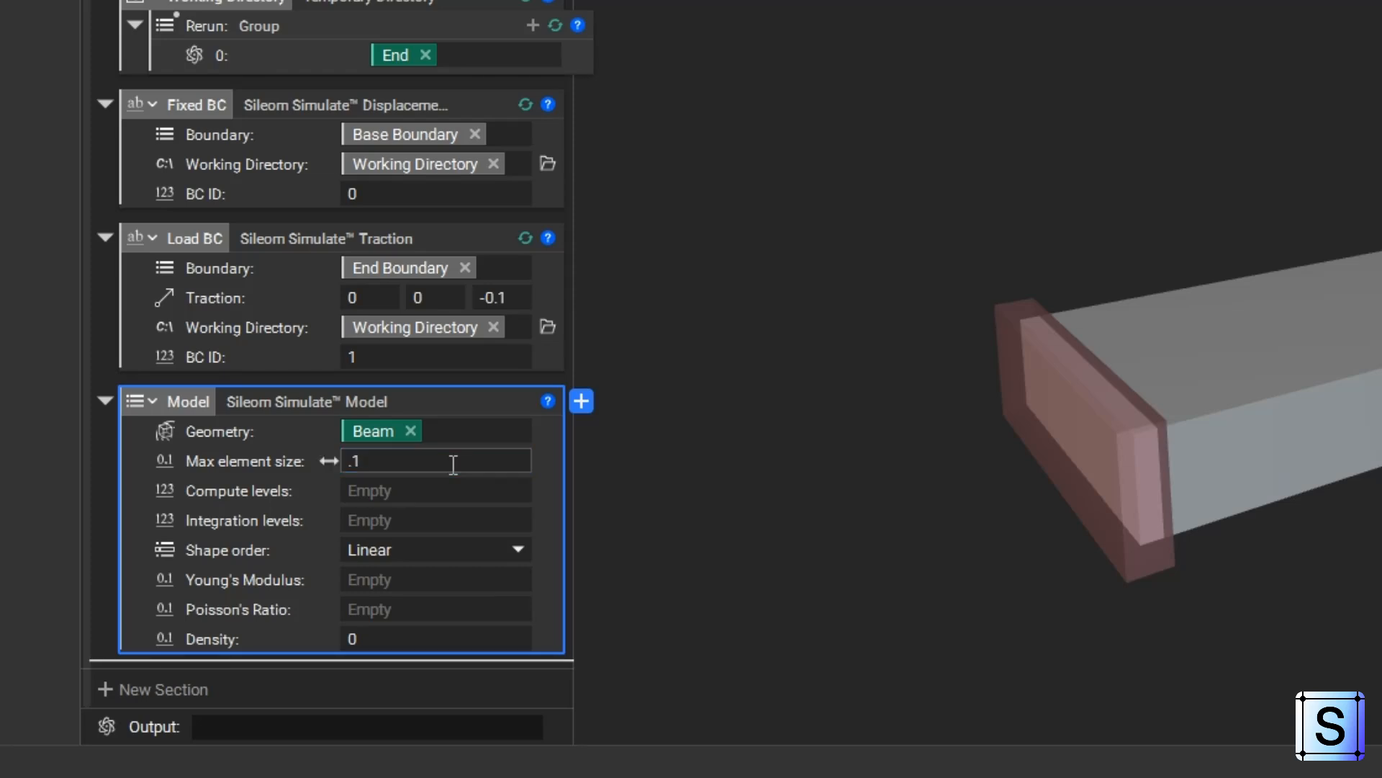
Set the Model block's compute levels to 0 and its integration levels to 2
{"action": "left_click", "coordinate": [401, 490]}
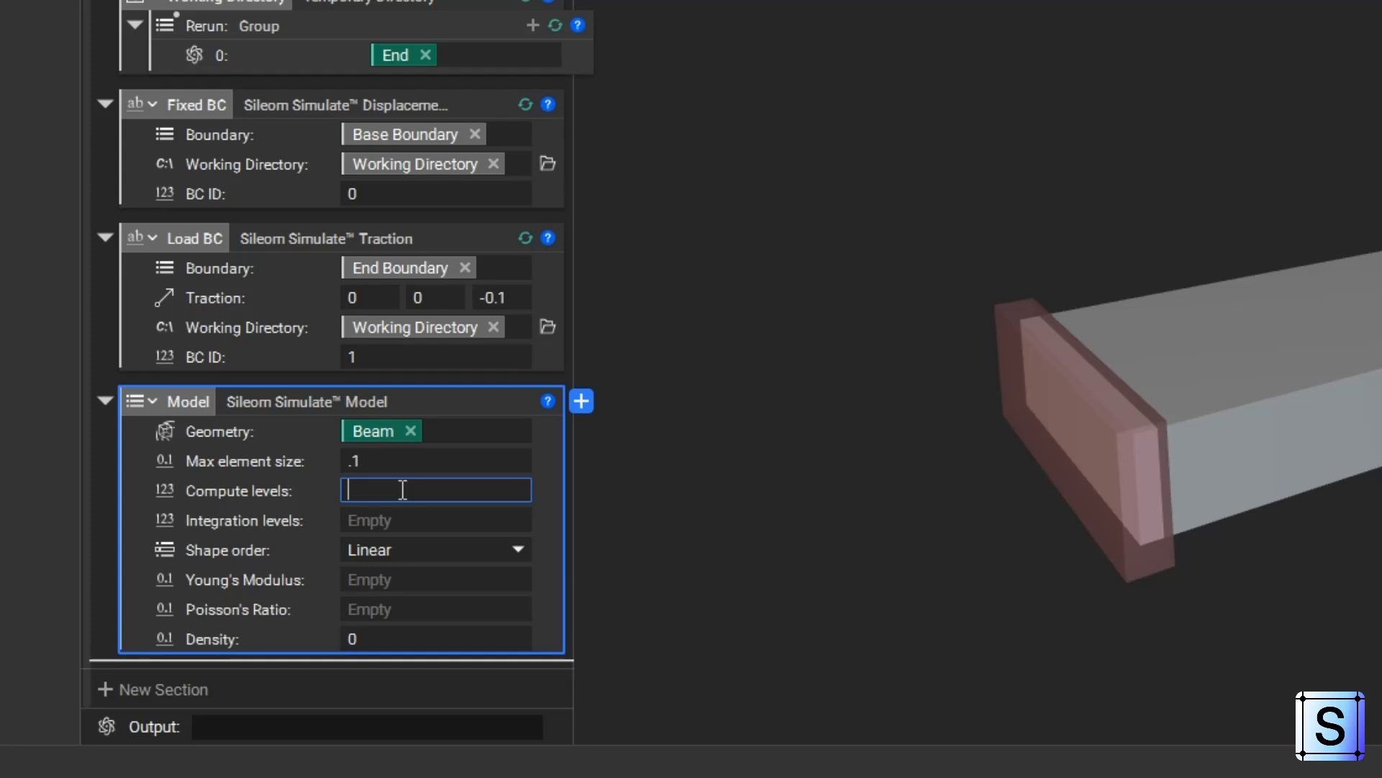
{"action": "type", "text": "0"}
{"action": "left_click", "coordinate": [411, 515]}
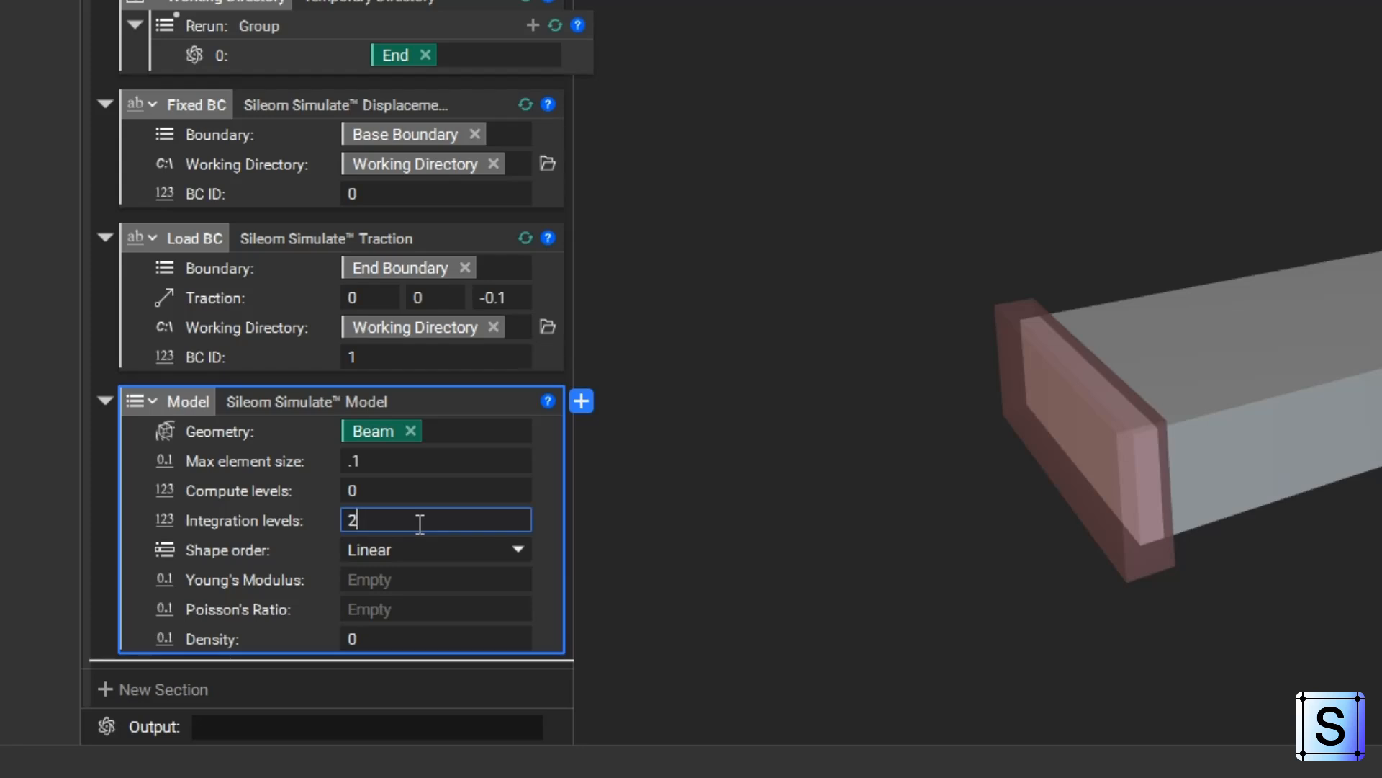
{"action": "type", "text": "2"}
Set the Model block's shape order to Linear, Young's Modulus to 5 and Poisson's Ratio to .2
{"action": "left_click", "coordinate": [393, 549]}
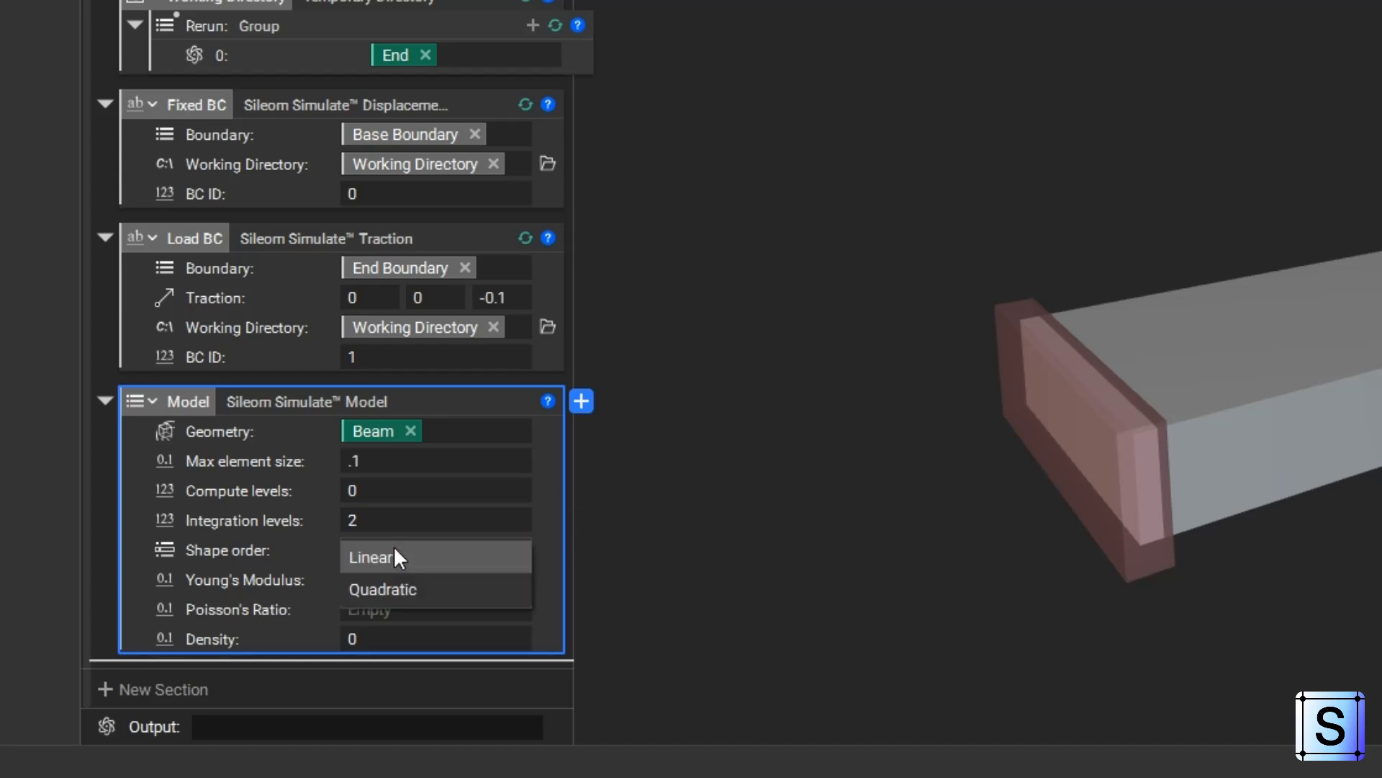
{"action": "left_click", "coordinate": [410, 564]}
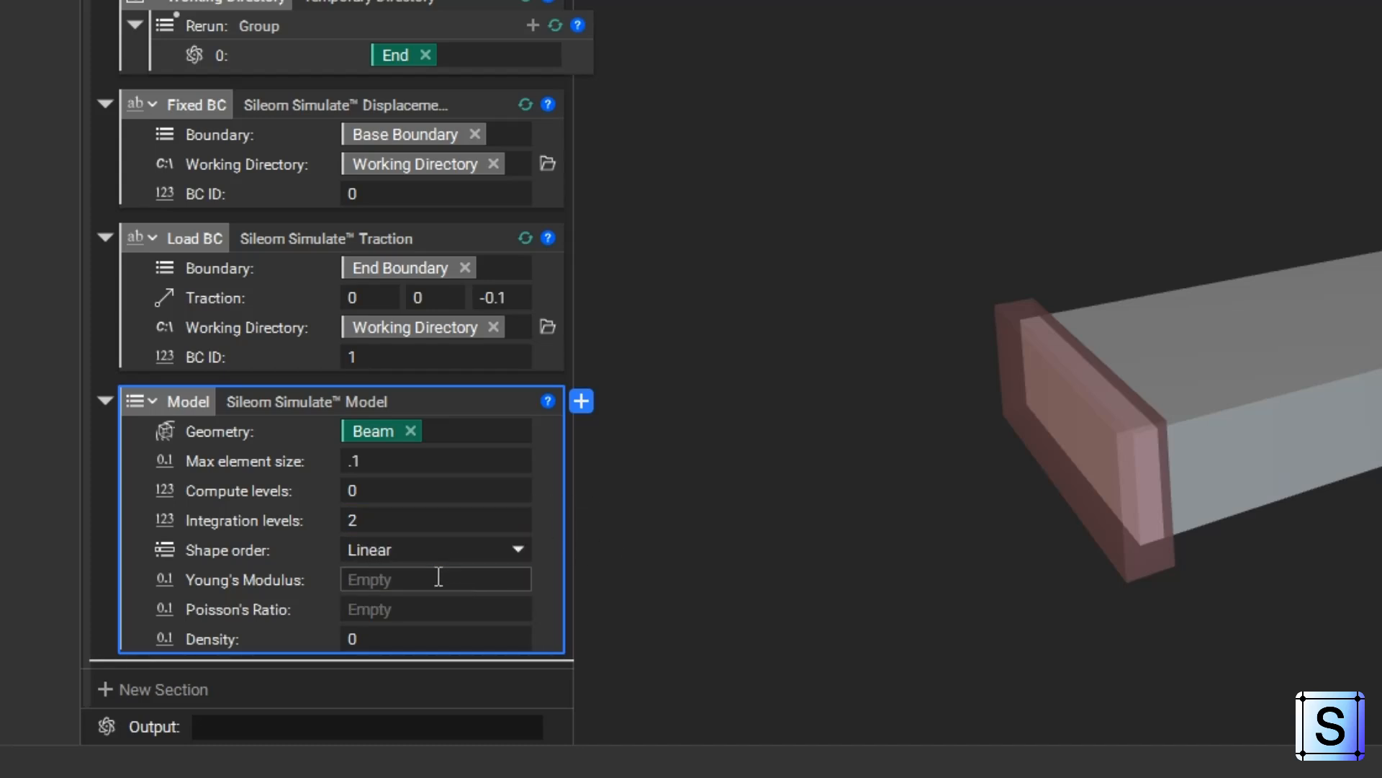
{"action": "left_click", "coordinate": [439, 579]}
{"action": "type", "text": "5"}
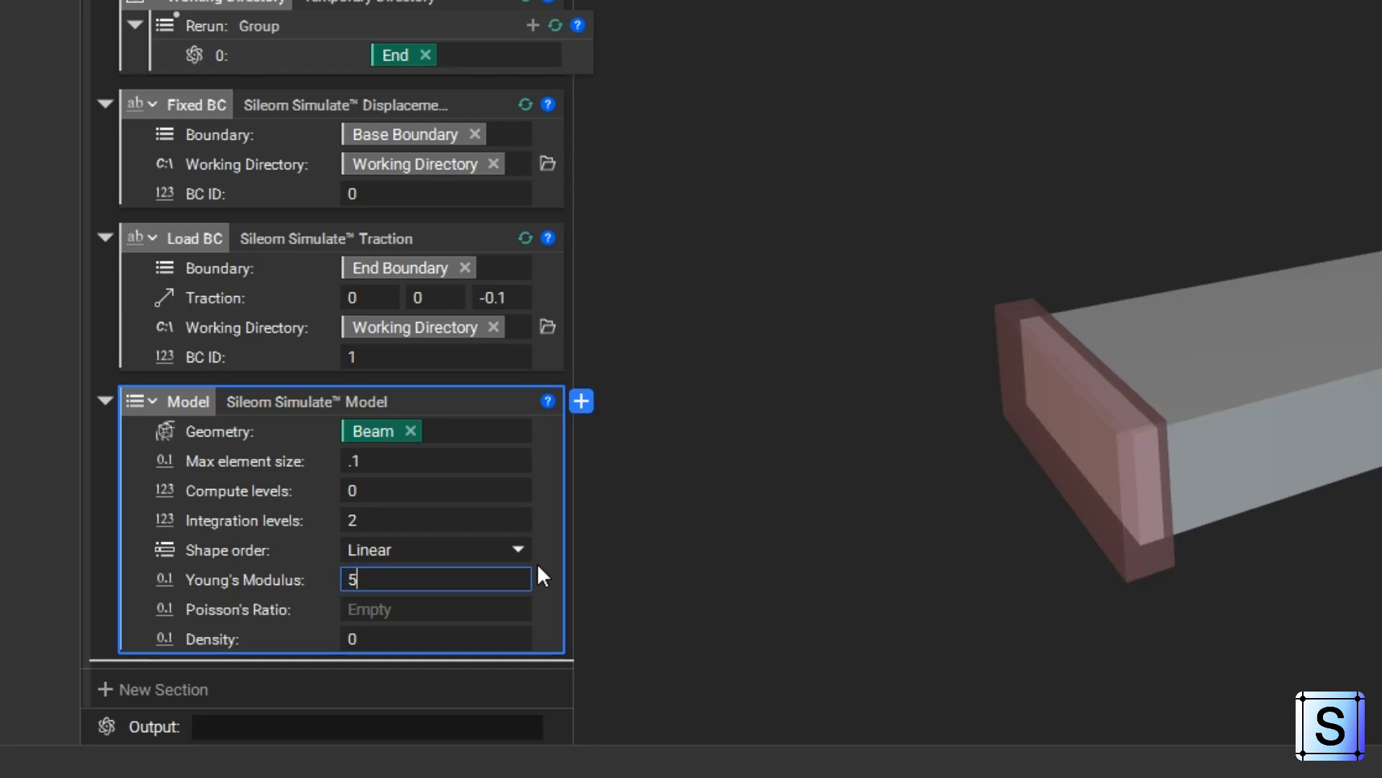
{"action": "left_click", "coordinate": [458, 608]}
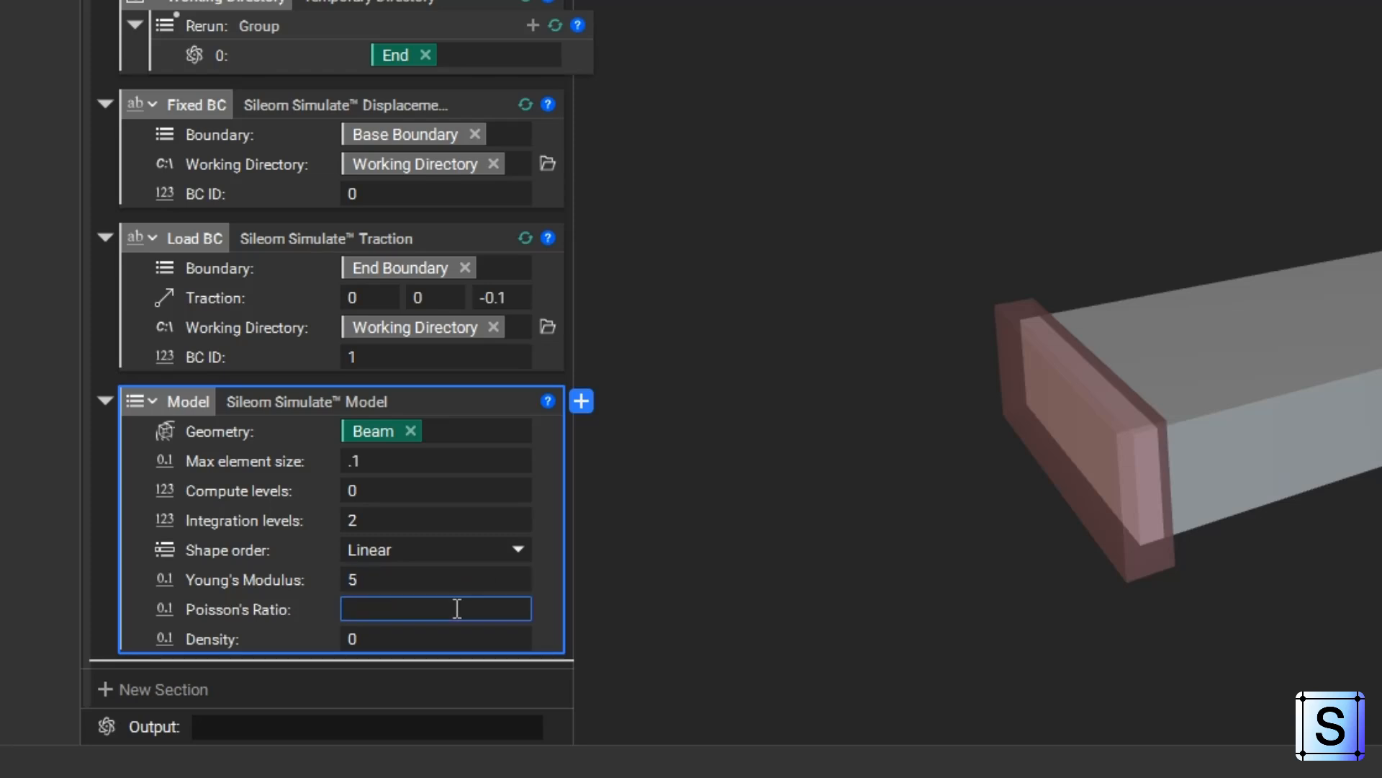
{"action": "type", "text": ".2"}
{"action": "left_click", "coordinate": [649, 537]}
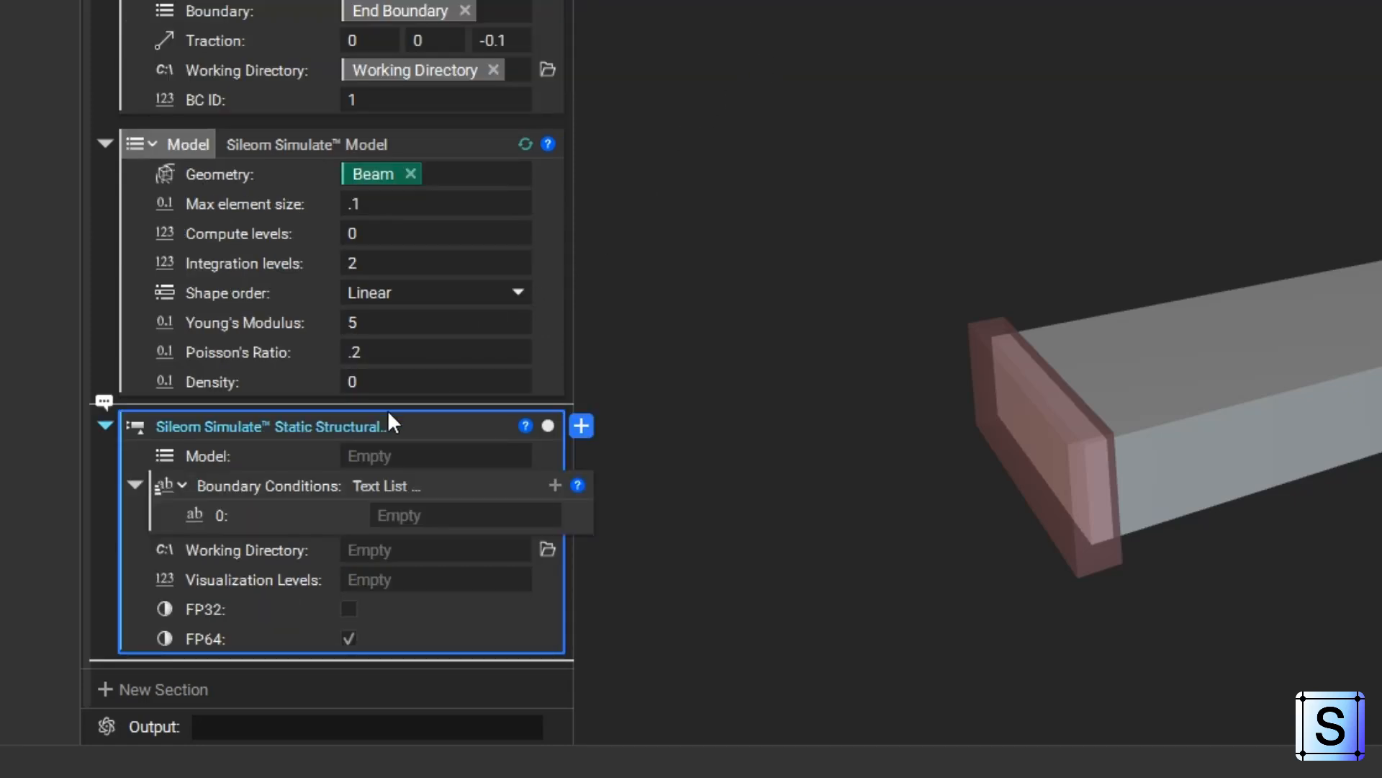
Set the model input of the Sileom Simulate Static Structural block to the Model variable
{"action": "left_click", "coordinate": [380, 452]}
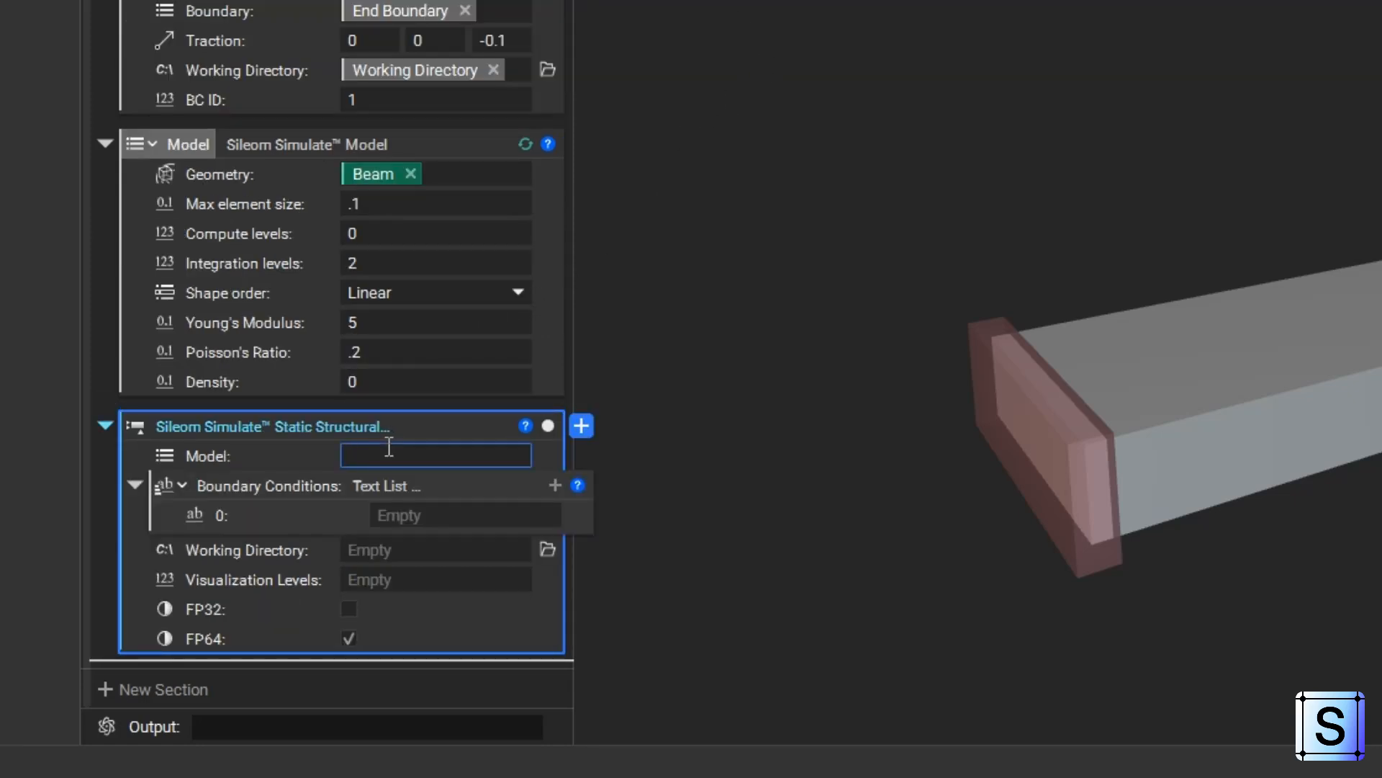
{"action": "type", "text": "Model"}
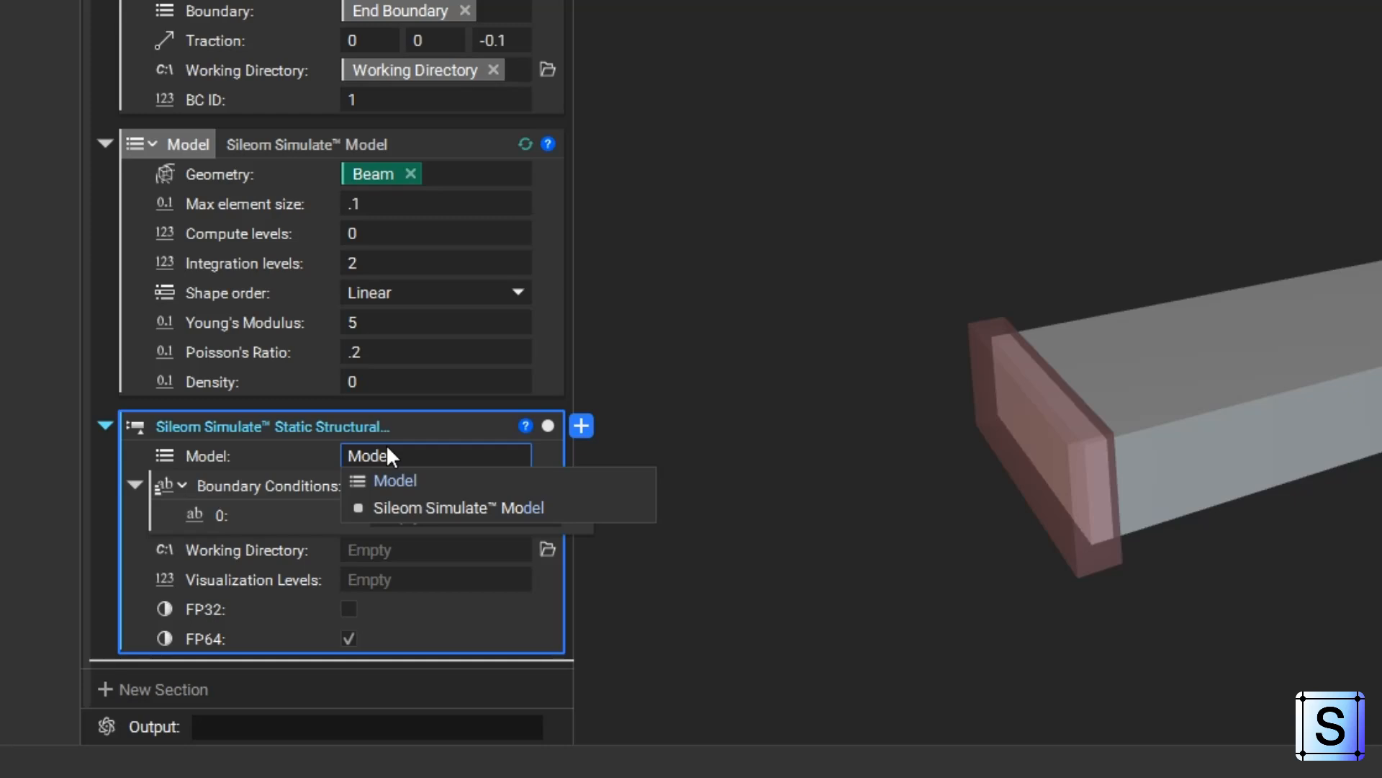
{"action": "key", "text": "Return"}
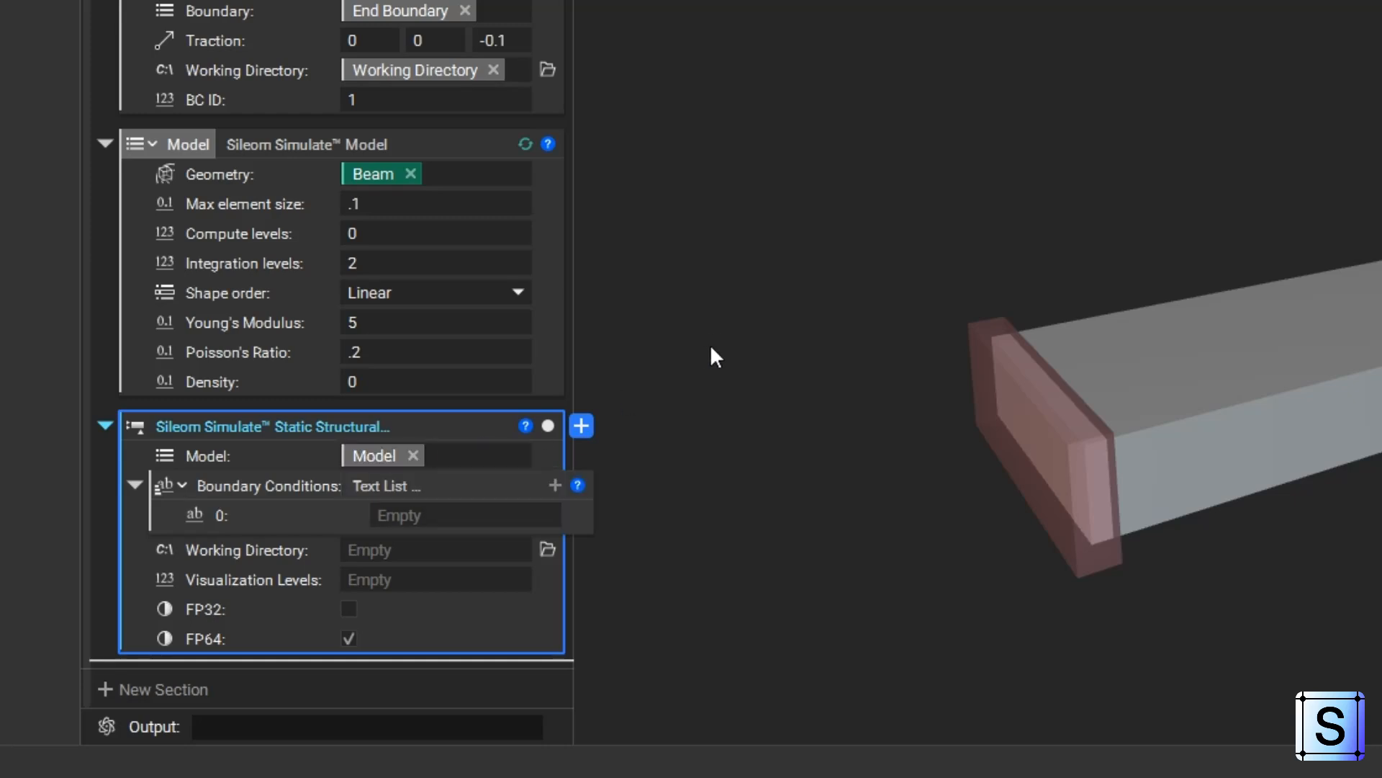
Fill the Static Structural block's boundary conditions list with Fixed BC and Load BC
{"action": "left_click", "coordinate": [450, 513]}
{"action": "type", "text": "Fix"}
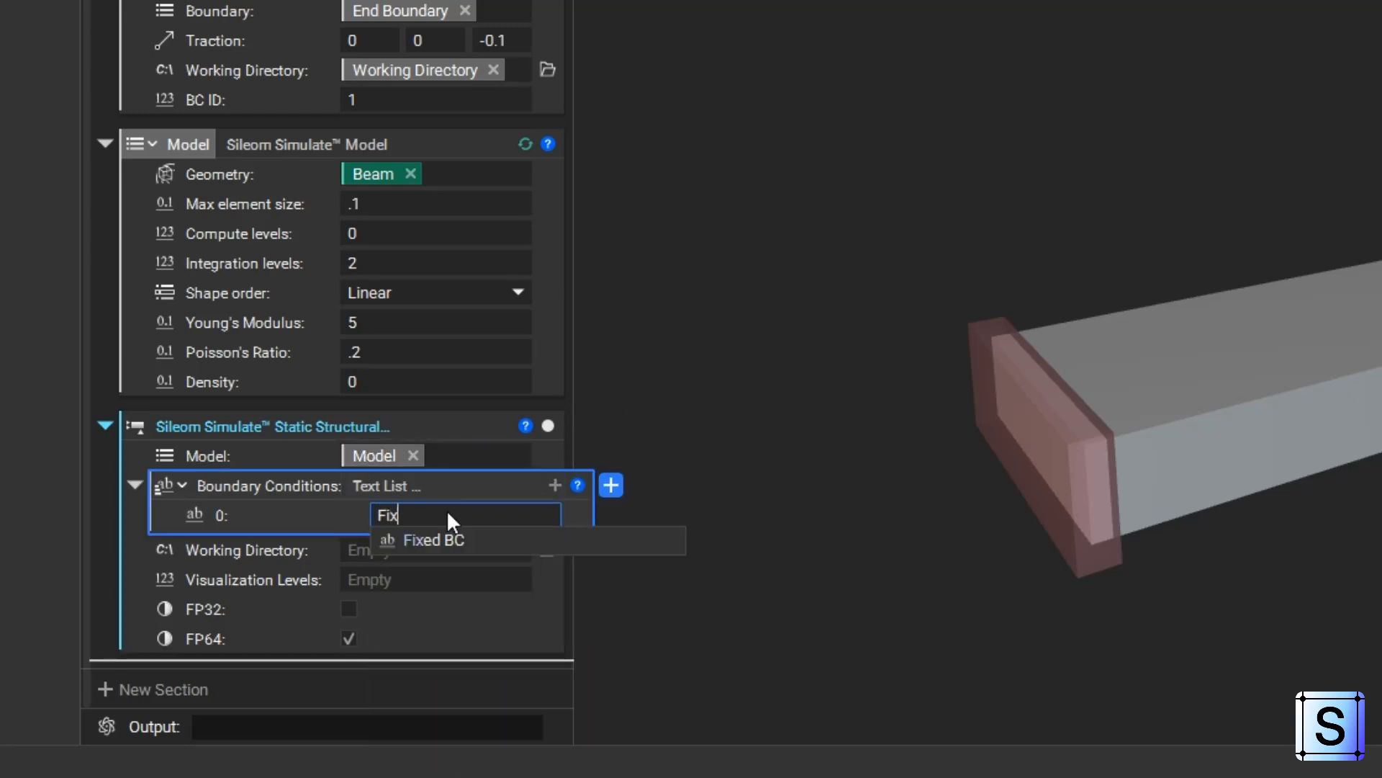
{"action": "left_click", "coordinate": [461, 540]}
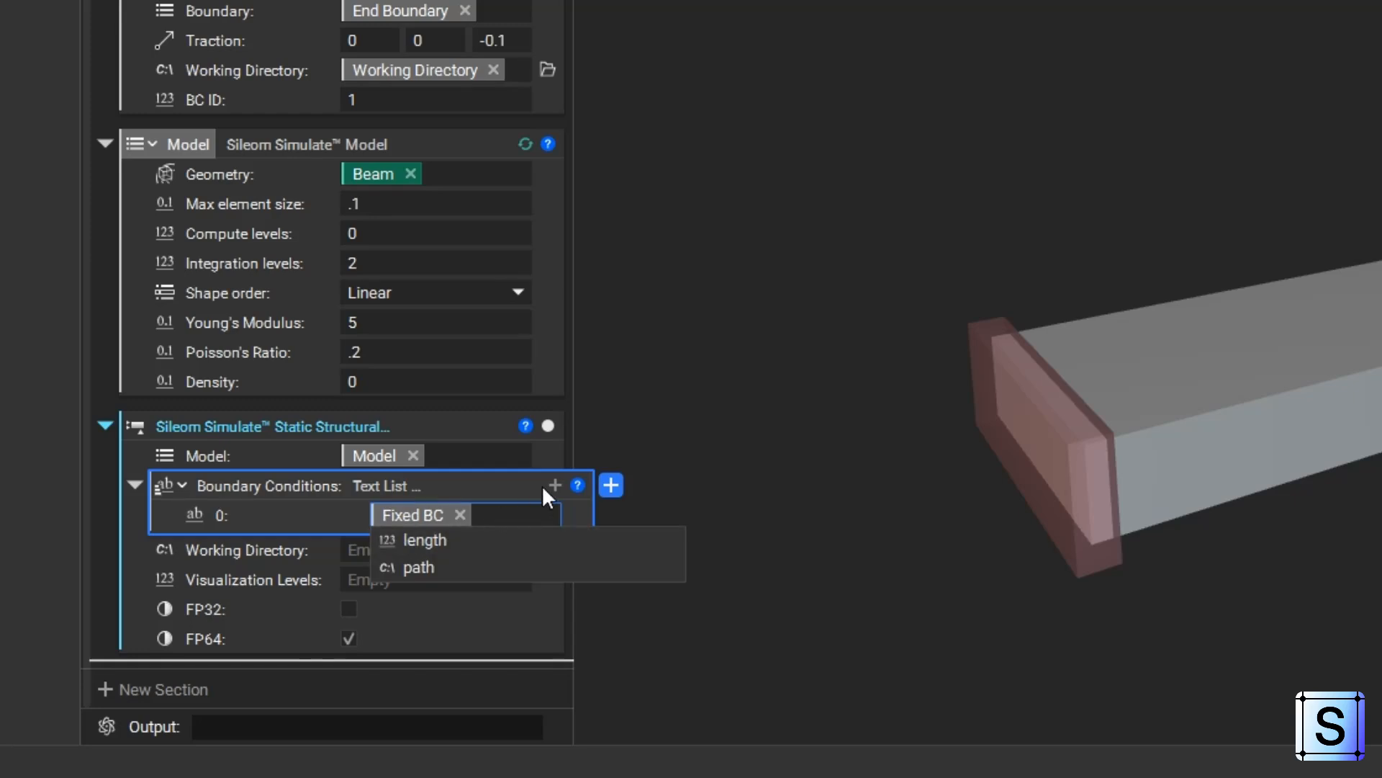
{"action": "left_click", "coordinate": [554, 485]}
{"action": "left_click", "coordinate": [447, 541]}
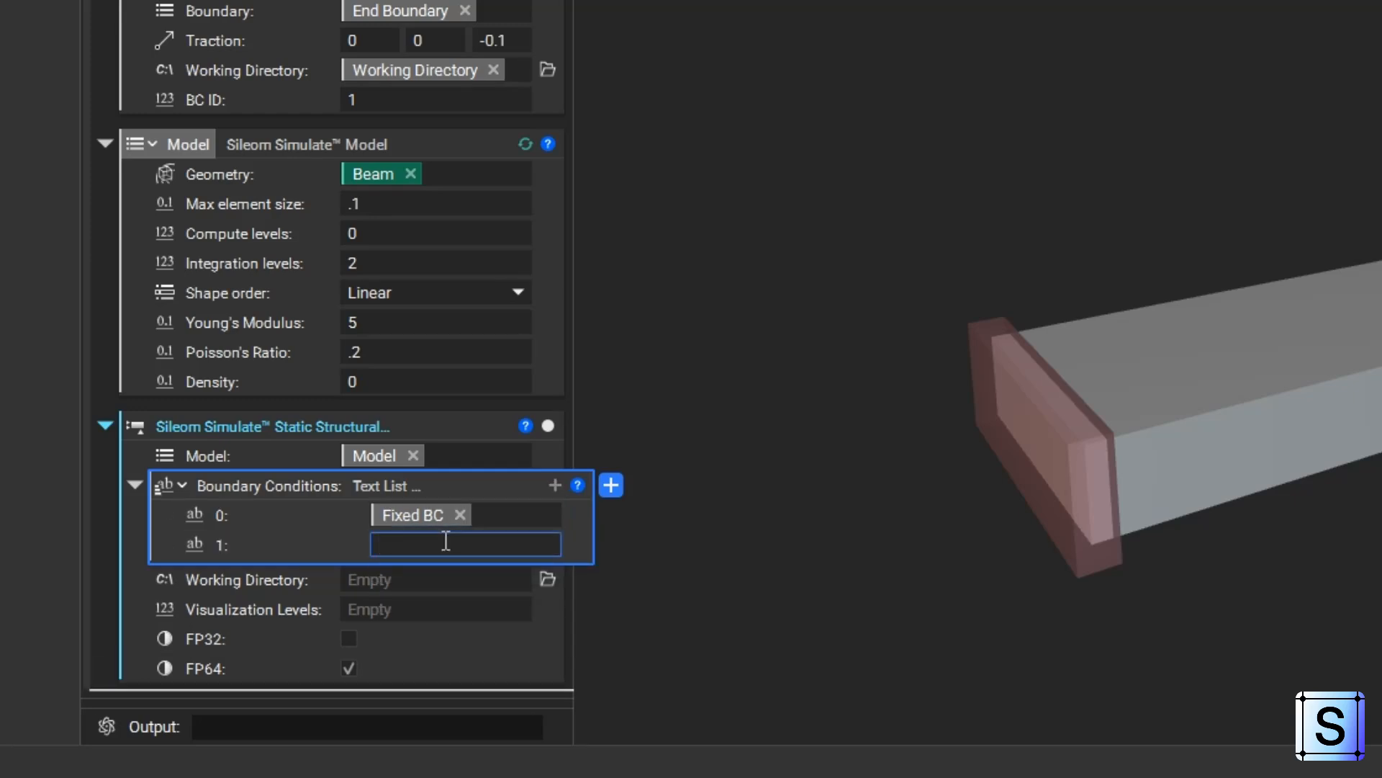
{"action": "type", "text": "Load"}
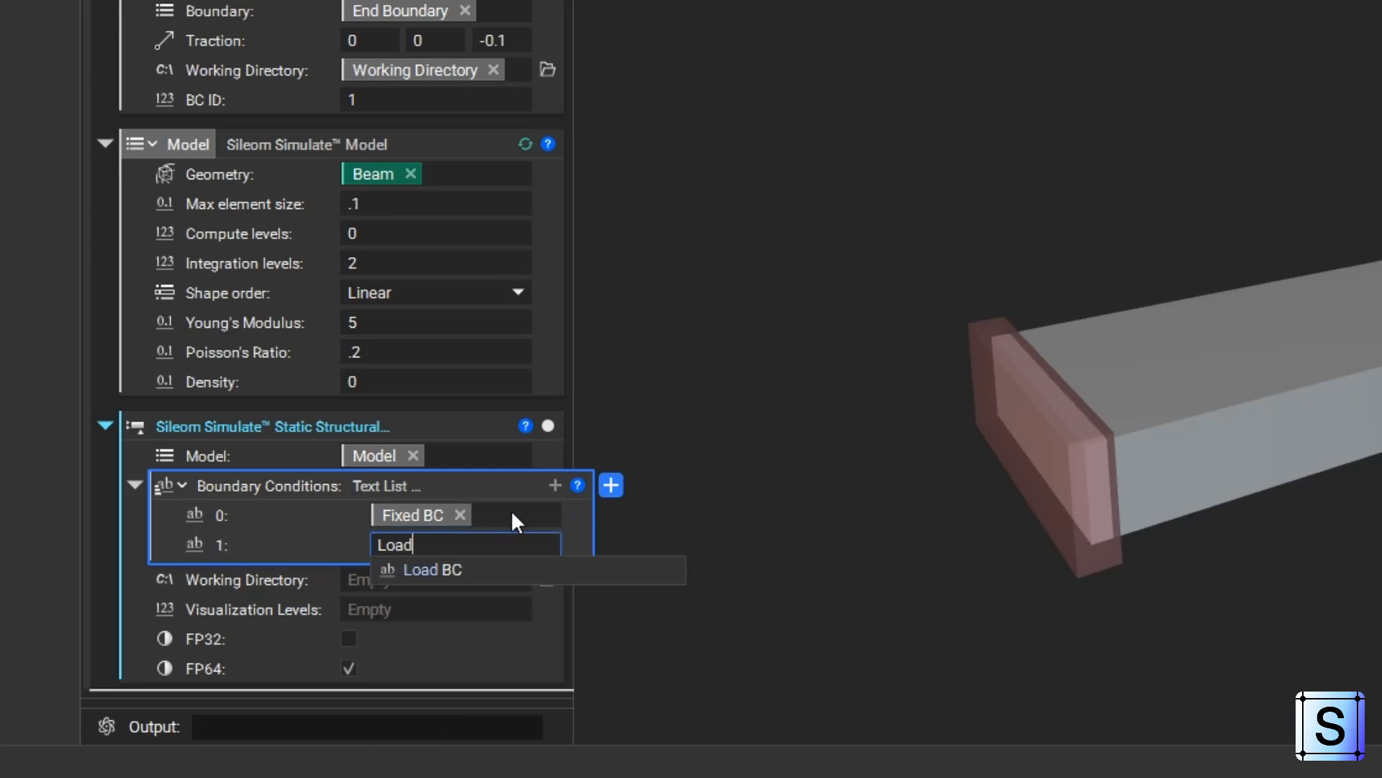
{"action": "left_click", "coordinate": [494, 568]}
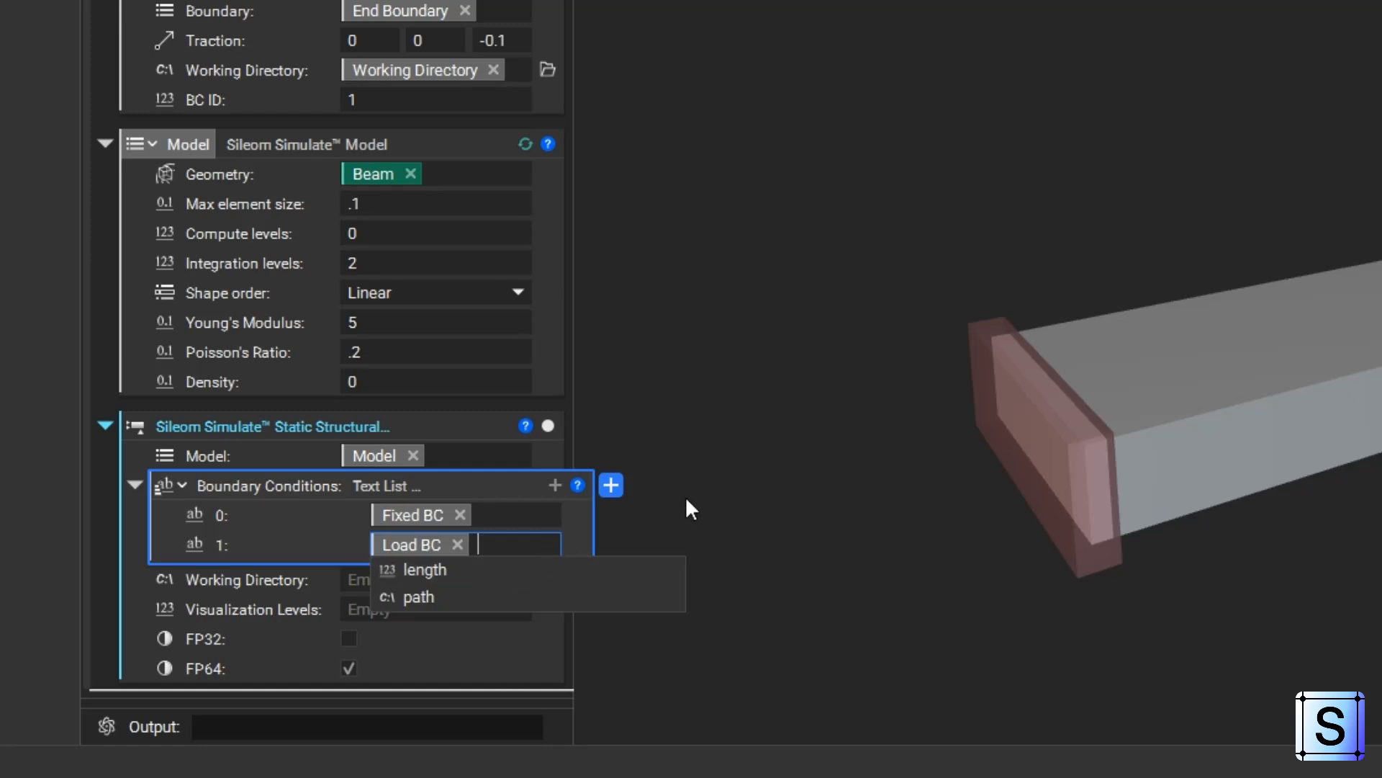
Set the Static Structural block's working directory to the Working Directory variable and its visualization levels to 2, leaving FP32 off
{"action": "left_click", "coordinate": [419, 576]}
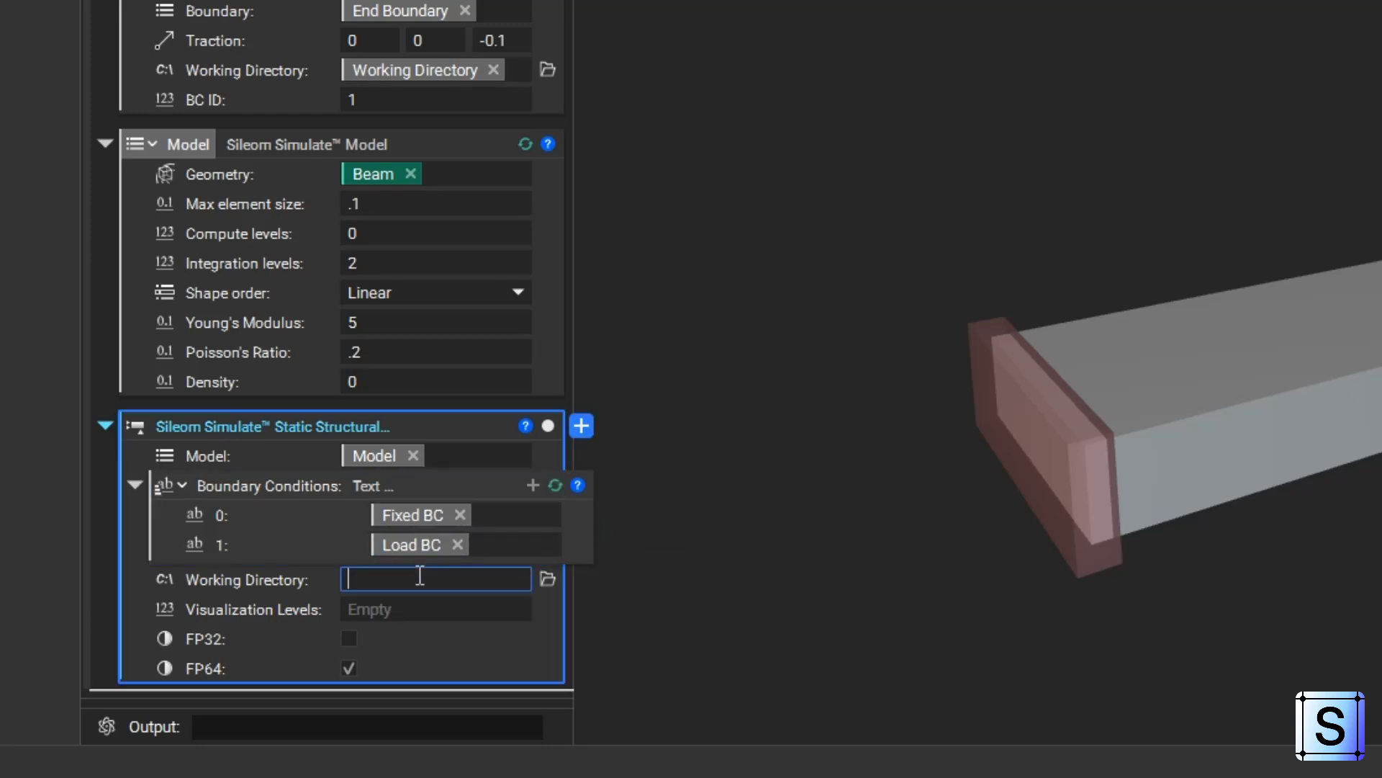
{"action": "type", "text": "Work"}
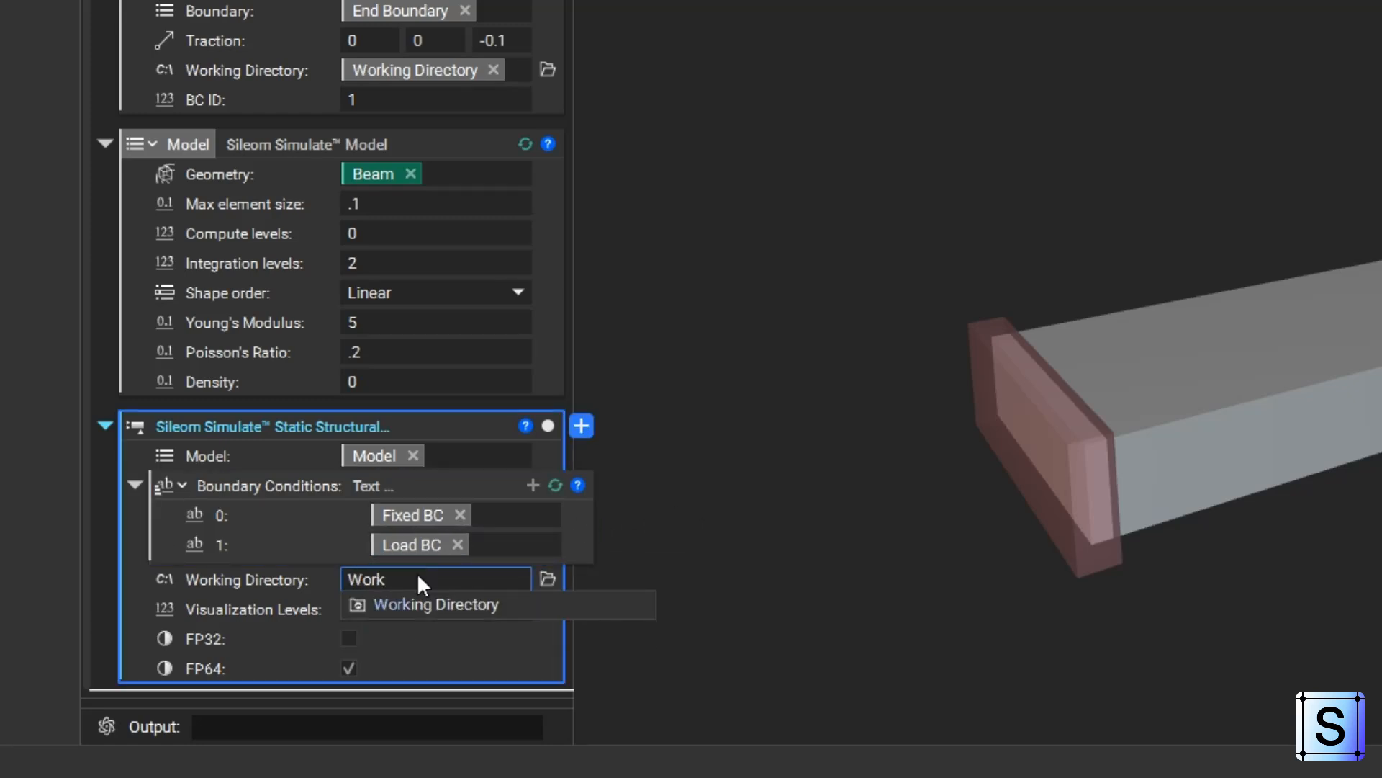
{"action": "left_click", "coordinate": [417, 605]}
{"action": "left_click", "coordinate": [710, 490]}
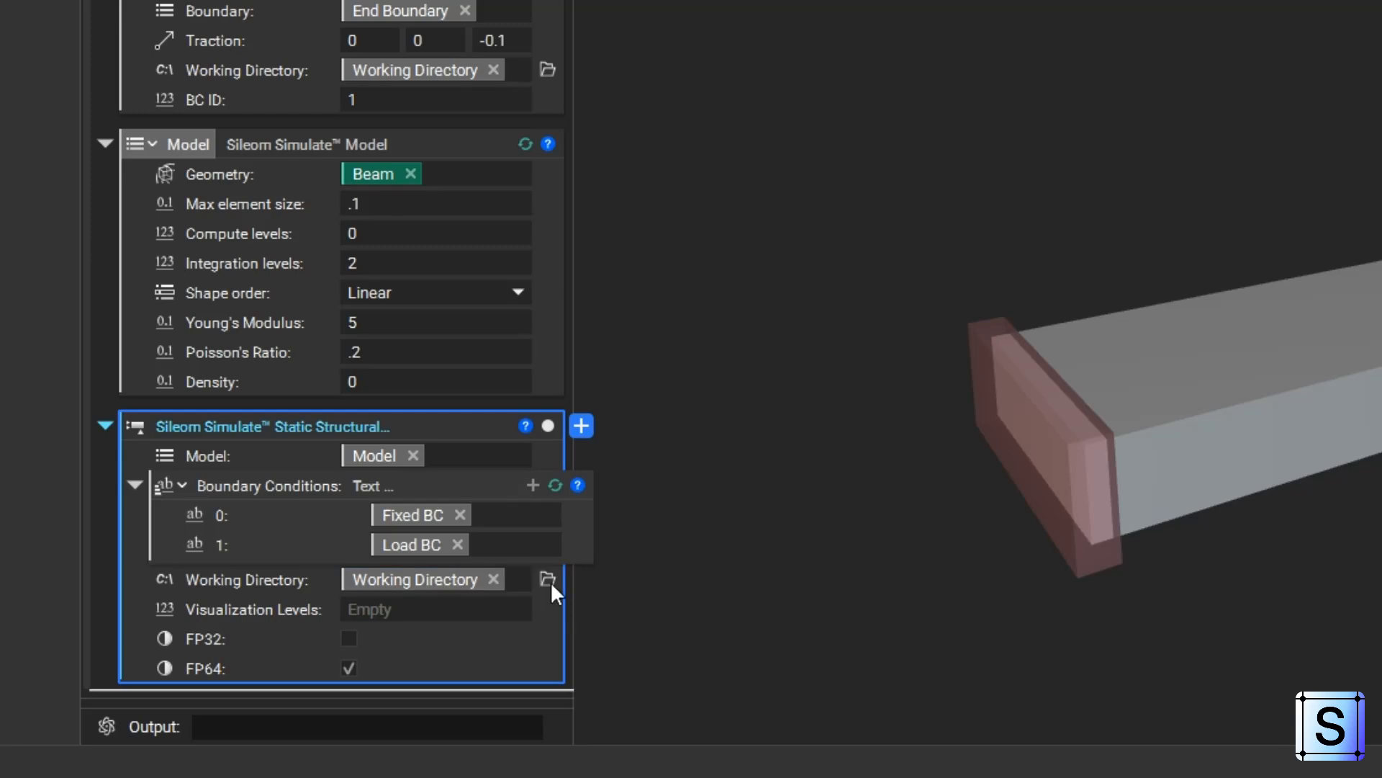
{"action": "left_click", "coordinate": [493, 611]}
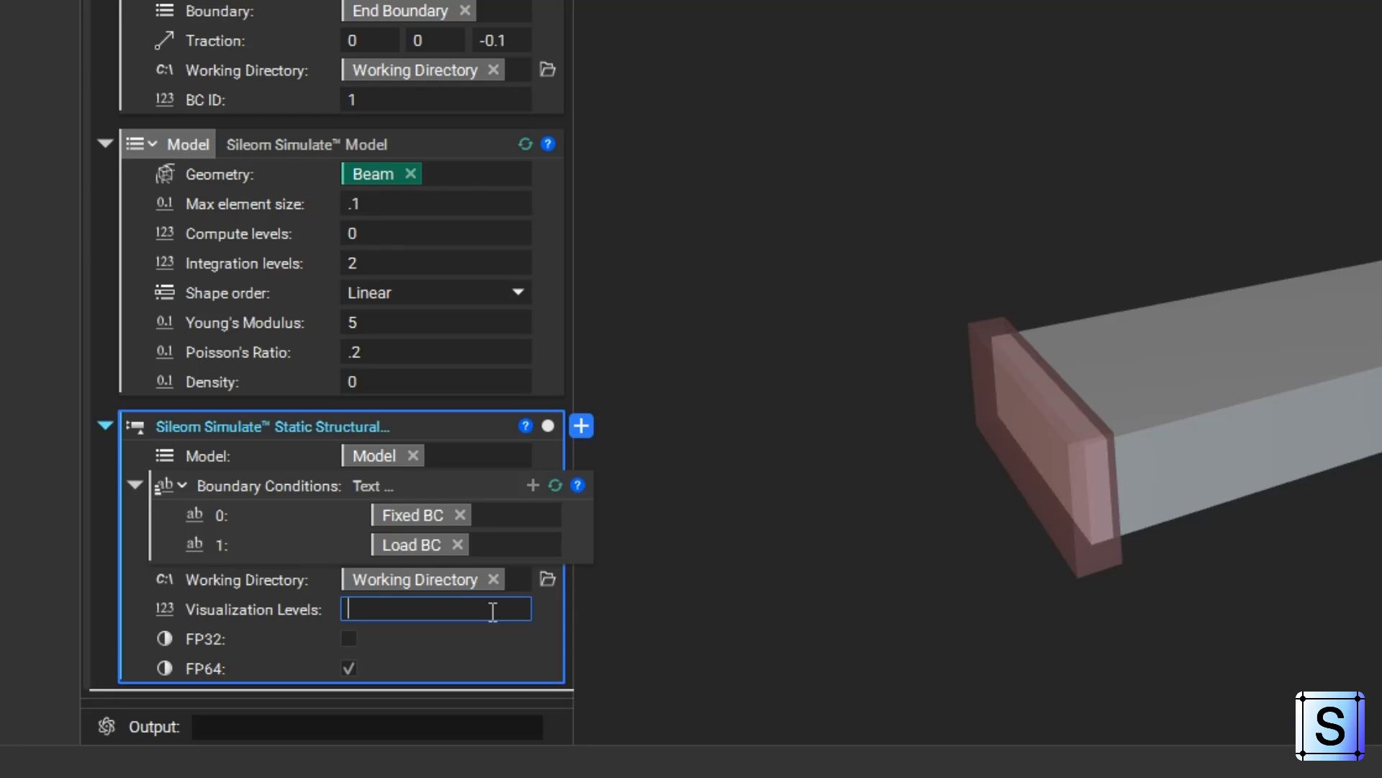
{"action": "type", "text": "2"}
{"action": "left_click", "coordinate": [682, 639]}
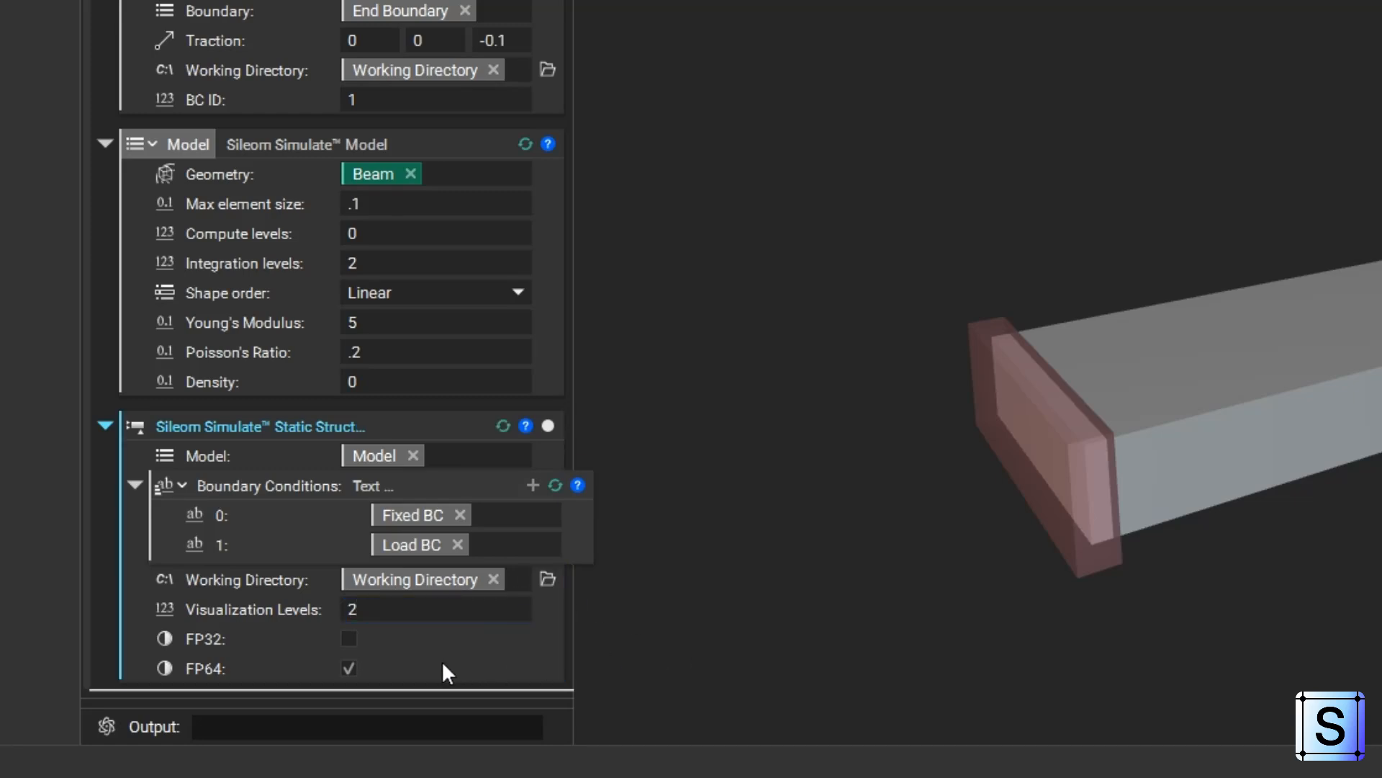
{"action": "left_click", "coordinate": [349, 638]}
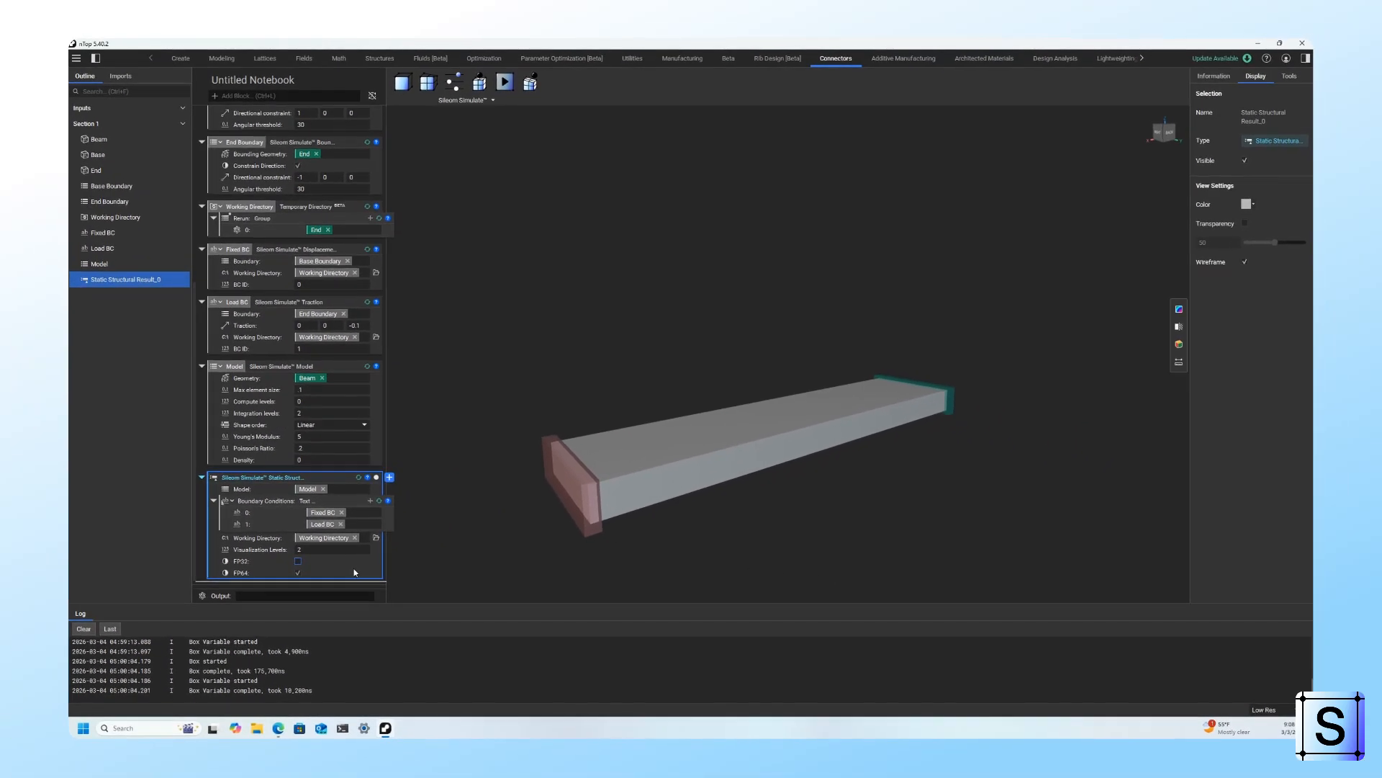
Hide the Beam, Base and End boxes in the 3D view
{"action": "scroll", "coordinate": [352, 435], "scroll_direction": "up", "scroll_amount": 1}
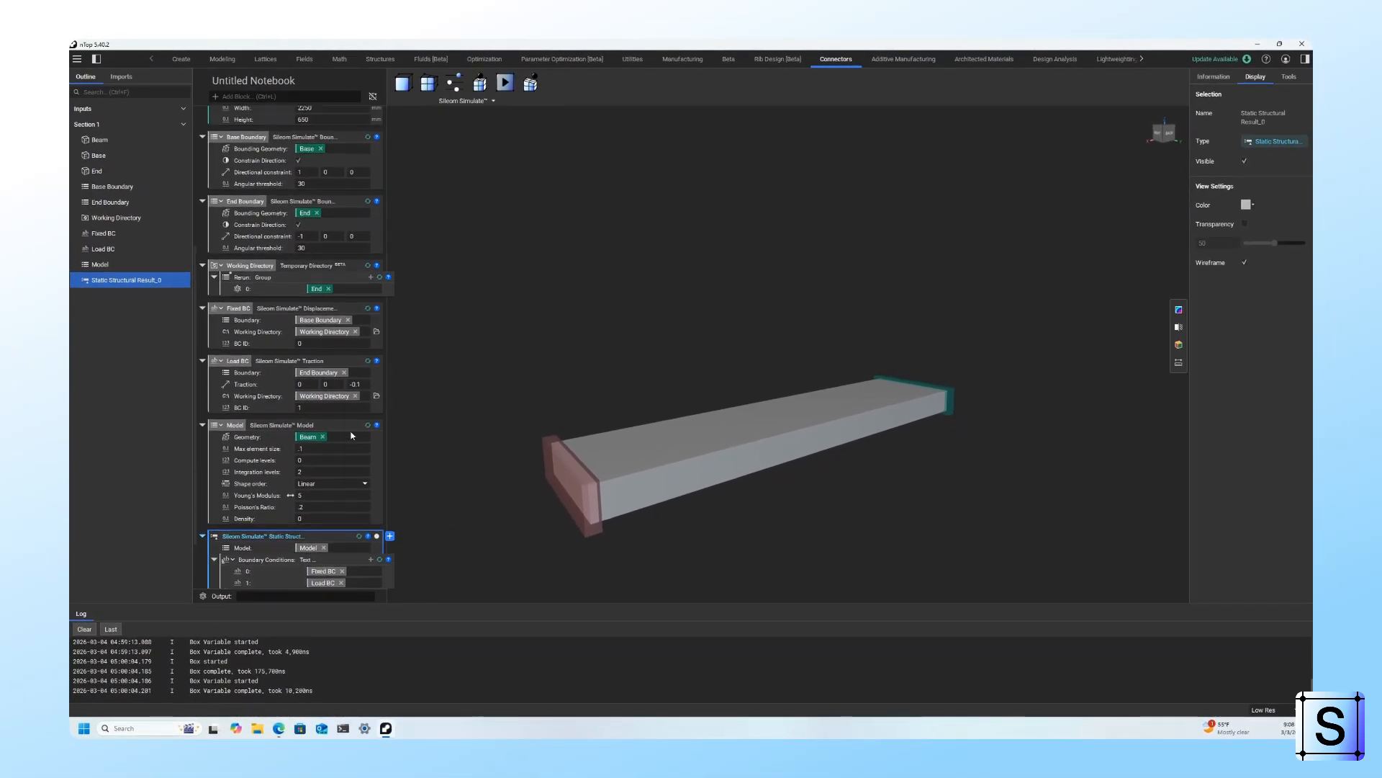
{"action": "scroll", "coordinate": [352, 436], "scroll_direction": "up", "scroll_amount": 1}
{"action": "scroll", "coordinate": [352, 435], "scroll_direction": "up", "scroll_amount": 3}
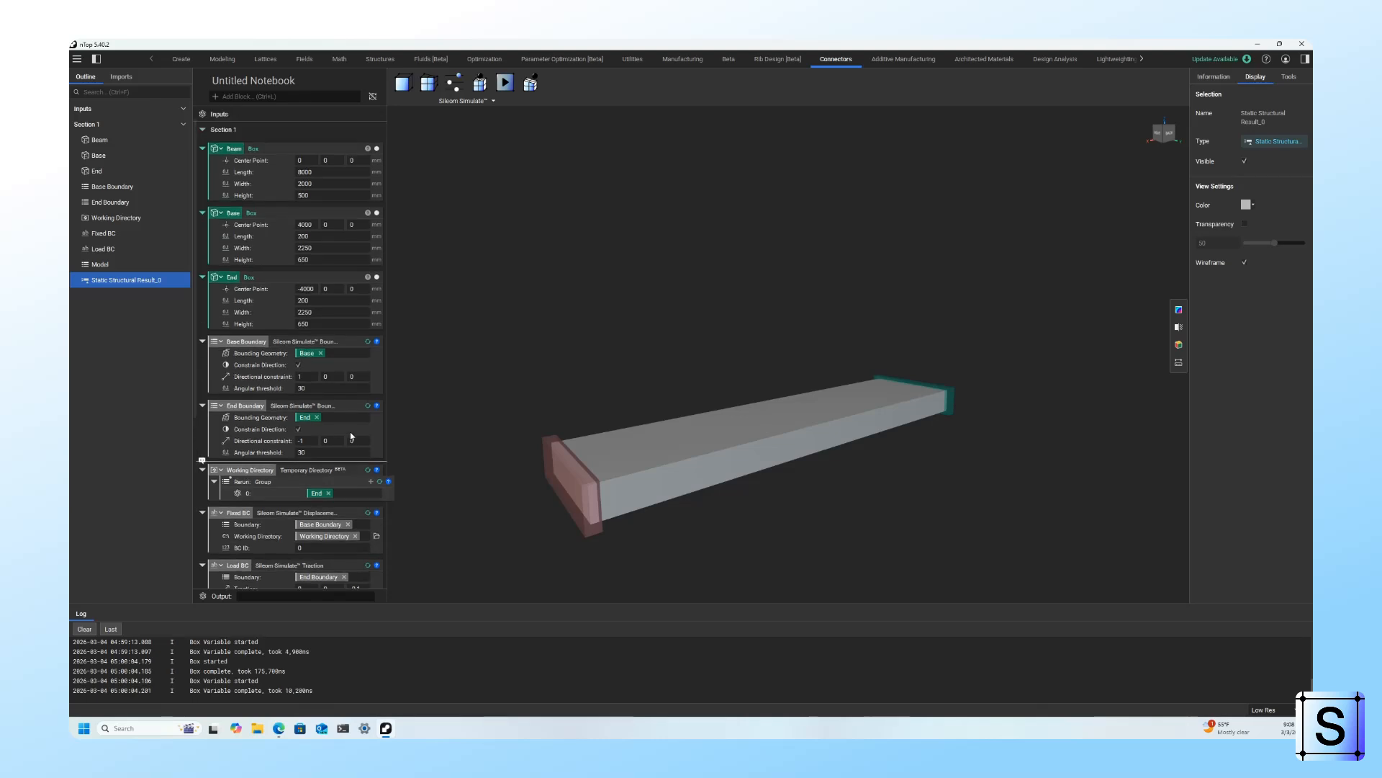
{"action": "scroll", "coordinate": [351, 436], "scroll_direction": "up", "scroll_amount": 1}
{"action": "scroll", "coordinate": [351, 432], "scroll_direction": "down", "scroll_amount": 5}
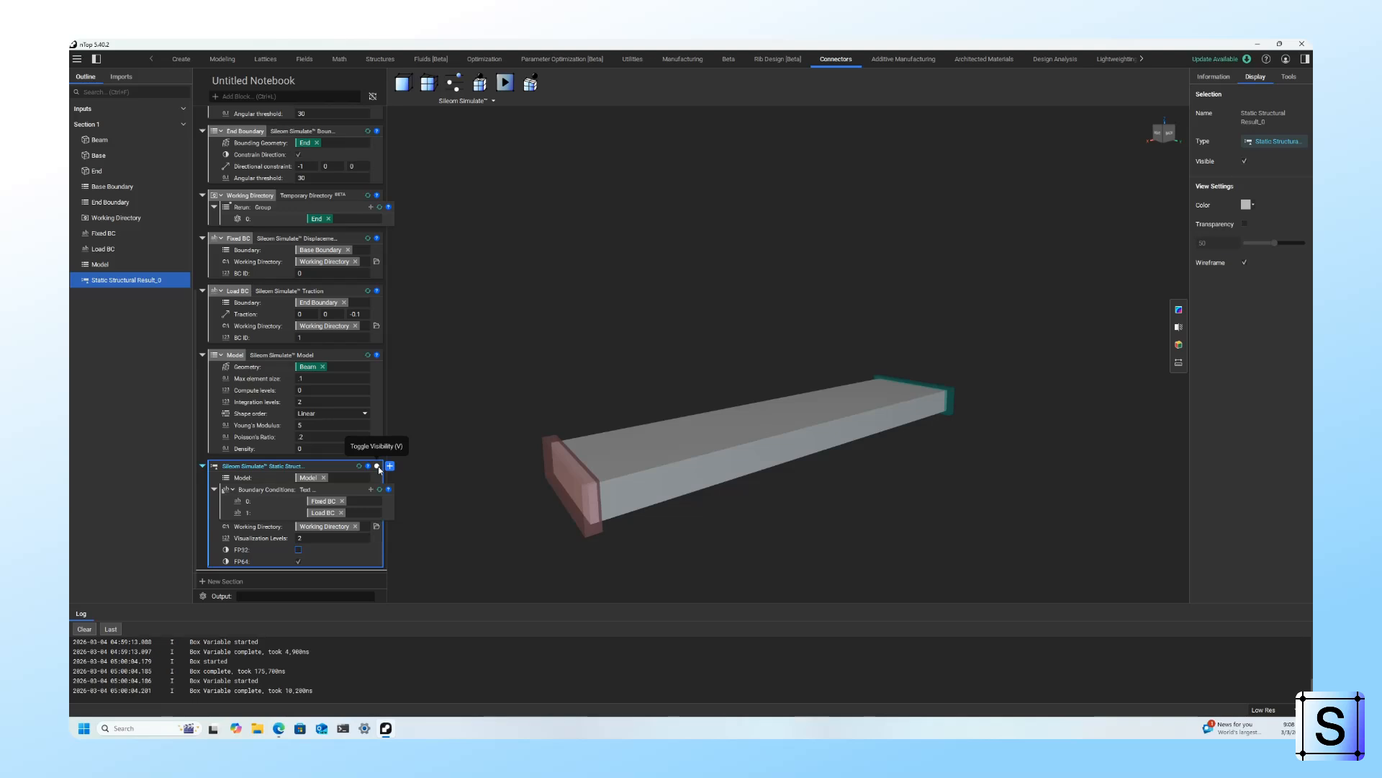
{"action": "scroll", "coordinate": [377, 463], "scroll_direction": "up", "scroll_amount": 5}
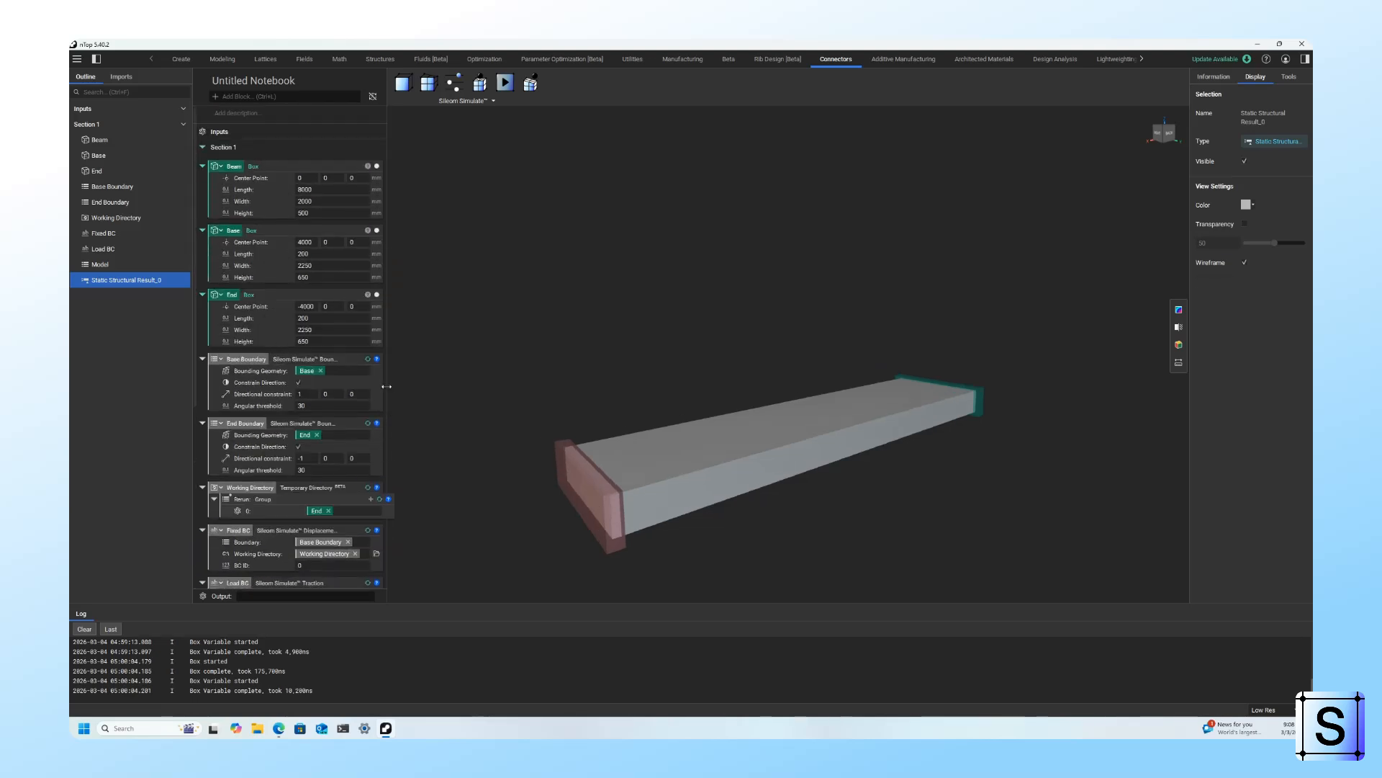
{"action": "left_click", "coordinate": [376, 168]}
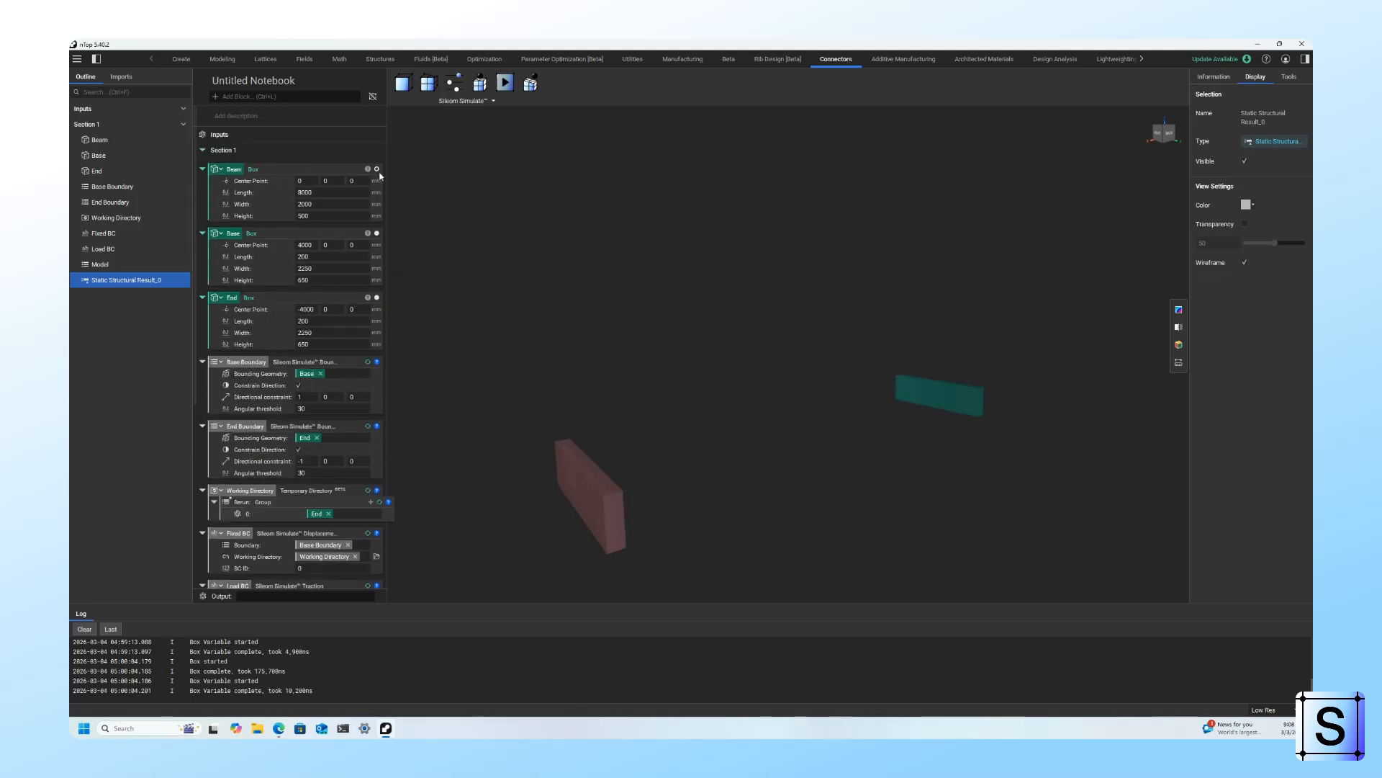
{"action": "left_click", "coordinate": [376, 233]}
{"action": "left_click", "coordinate": [376, 297]}
Run the Sileom Simulate Static Structural analysis and set the result's deformation scale to 0
{"action": "scroll", "coordinate": [374, 390], "scroll_direction": "down", "scroll_amount": 5}
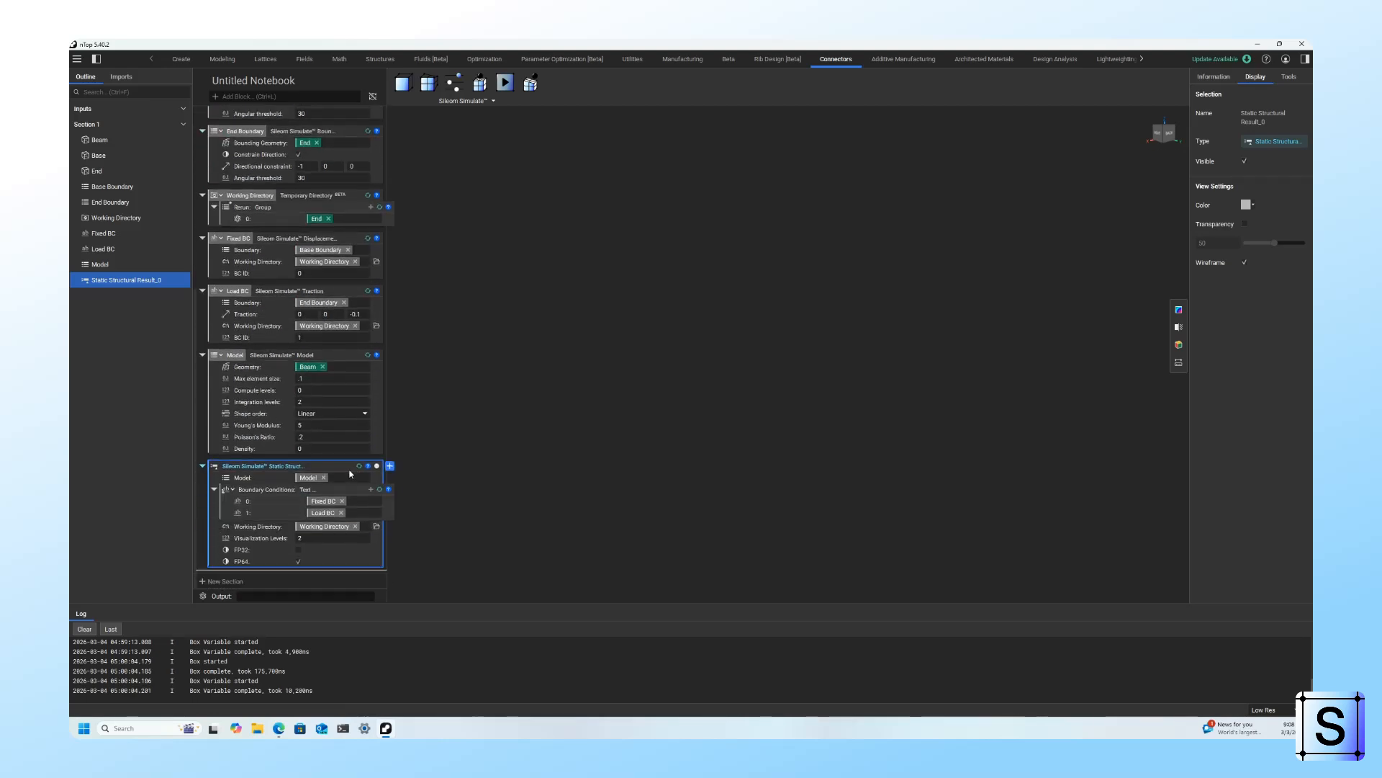
{"action": "left_click", "coordinate": [360, 467]}
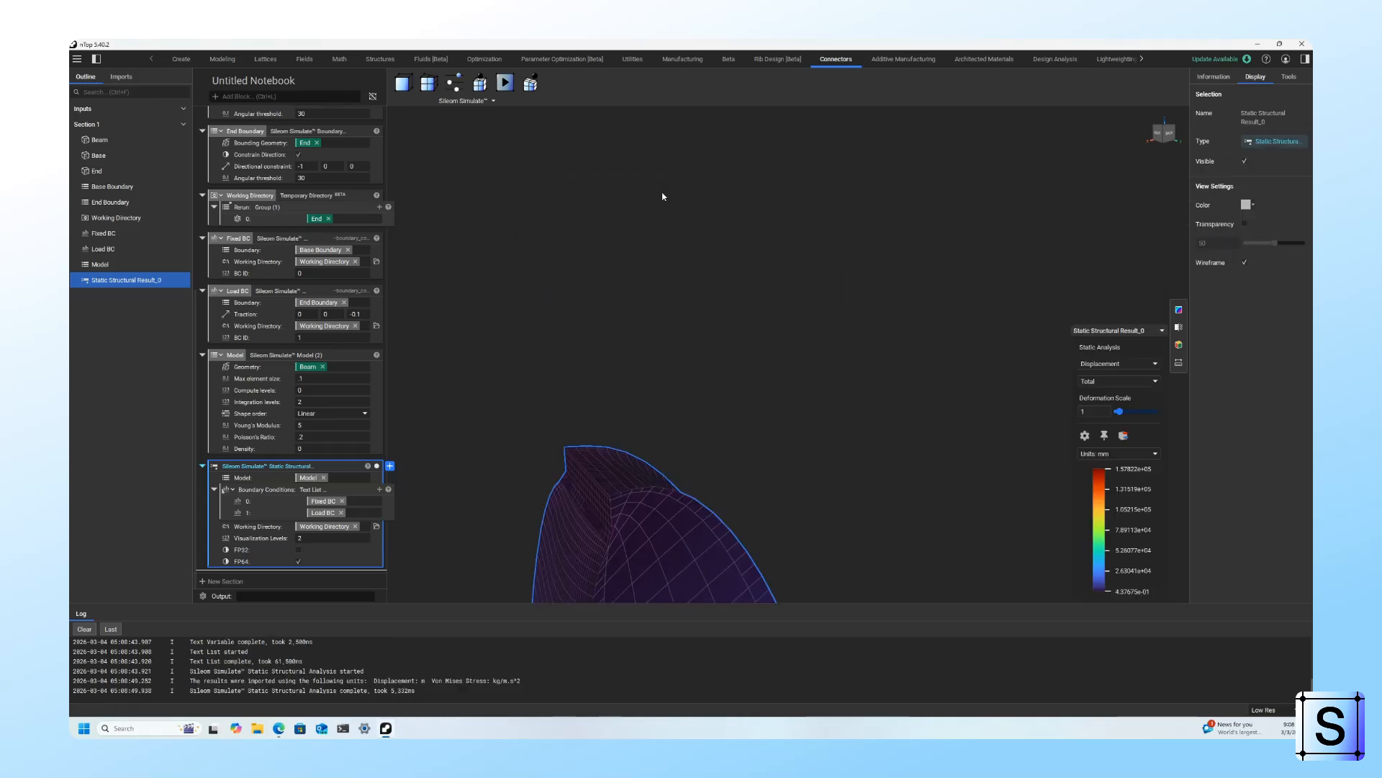
{"action": "double_click", "coordinate": [1087, 411]}
{"action": "type", "text": "0"}
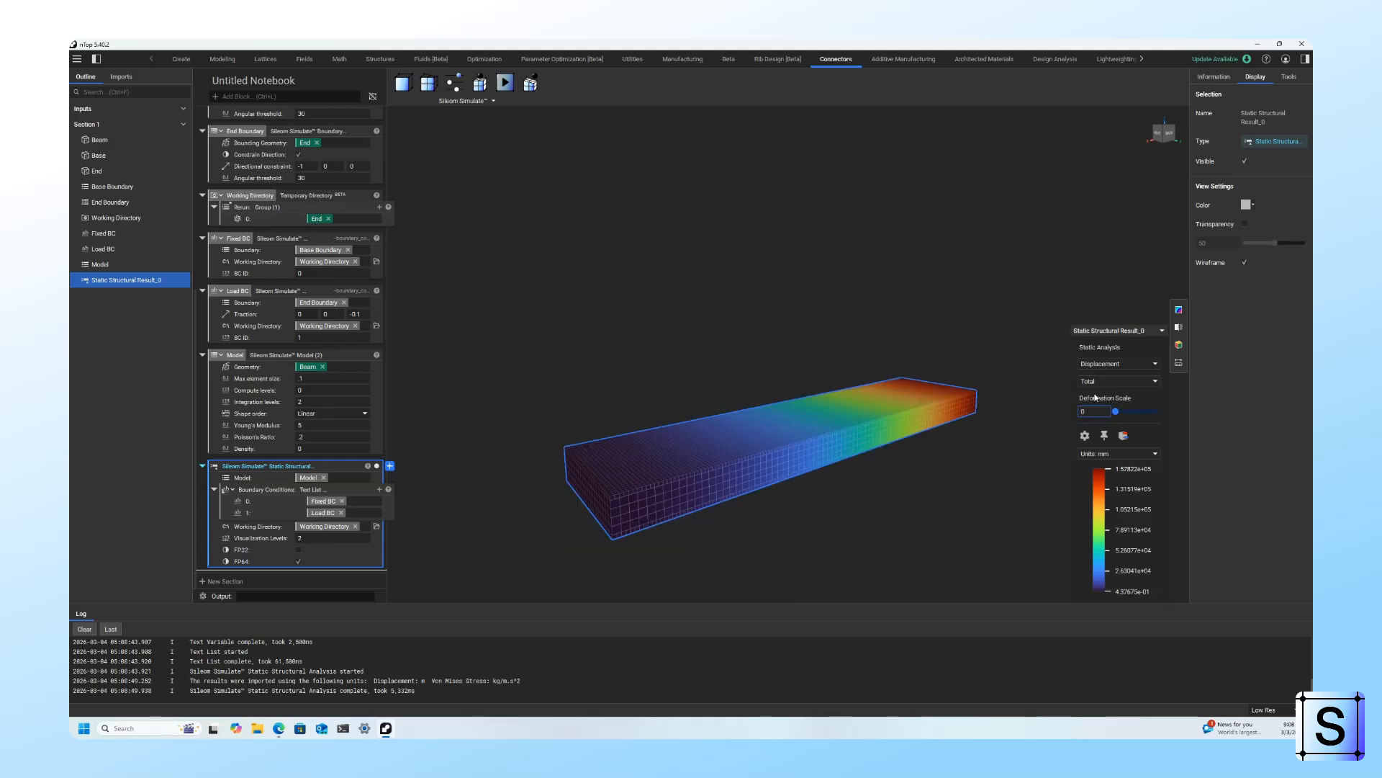
Switch the static analysis result from Displacement to Von Mises Stress and inspect the beam from another angle
{"action": "left_click", "coordinate": [1118, 363]}
{"action": "left_click", "coordinate": [1116, 376]}
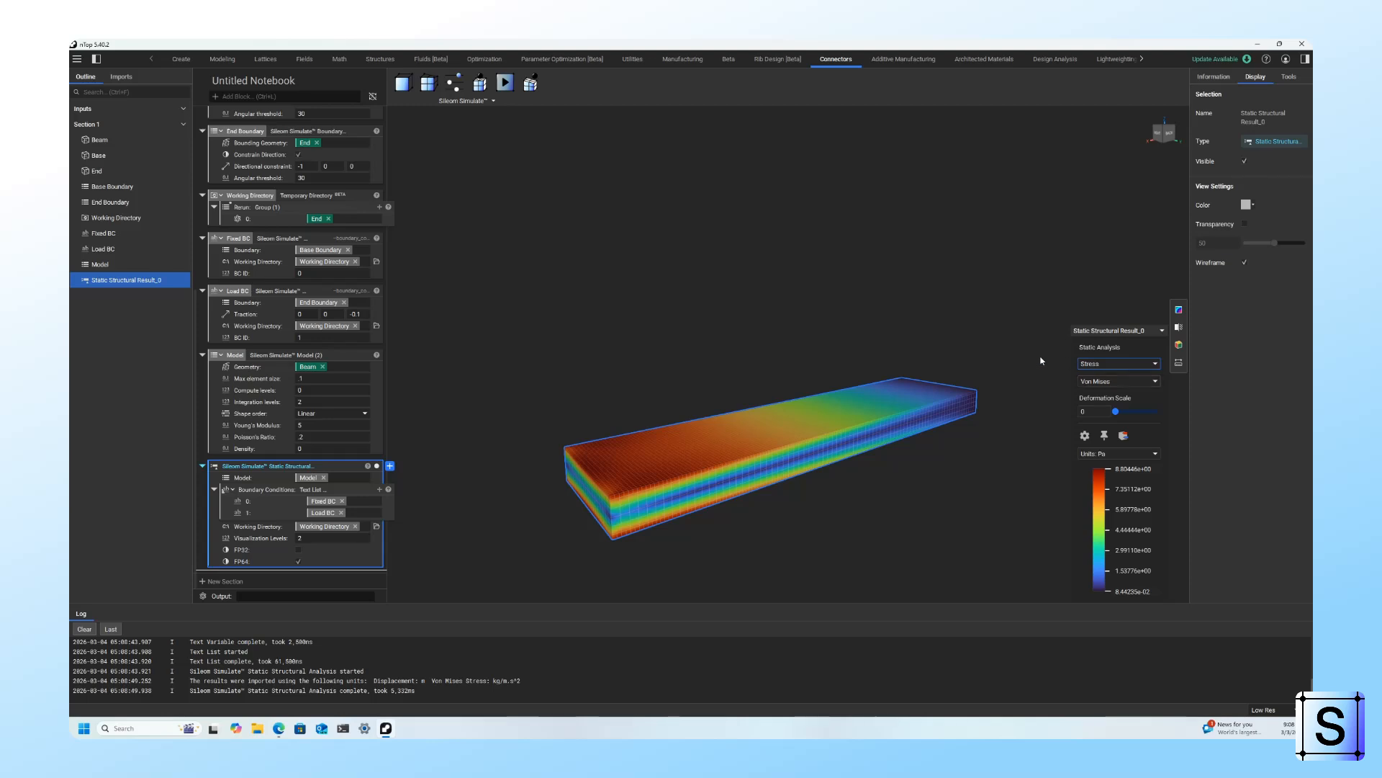
{"action": "right_click_drag", "start_coordinate": [929, 376], "coordinate": [949, 406]}
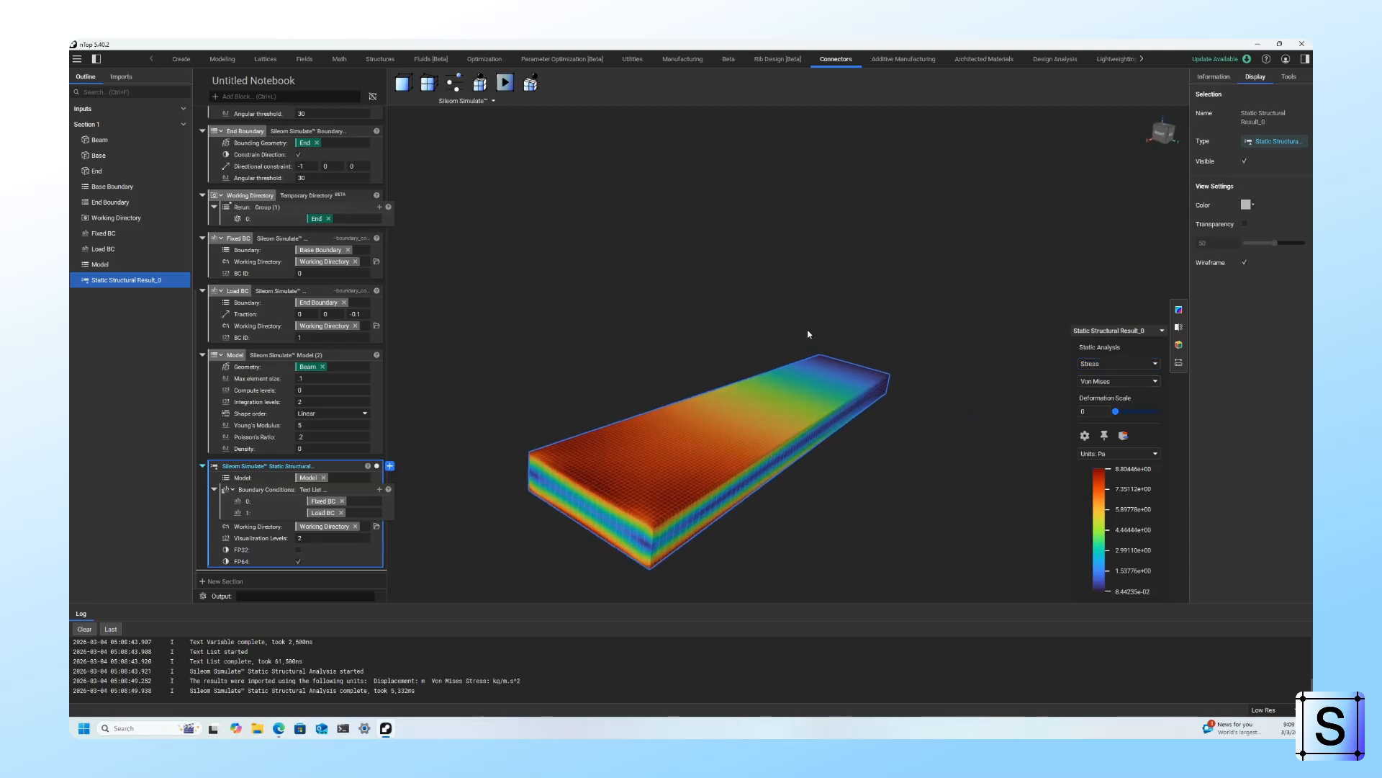